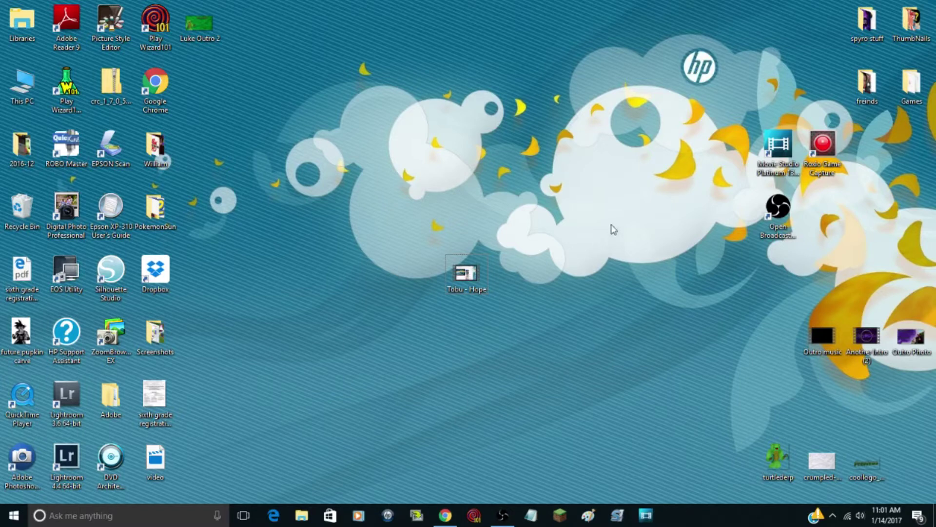
Switch to the Pixlr editor in Chrome and create a new transparent image 1920 wide and 1080 high.
mouse_move(507, 511)
click(445, 515)
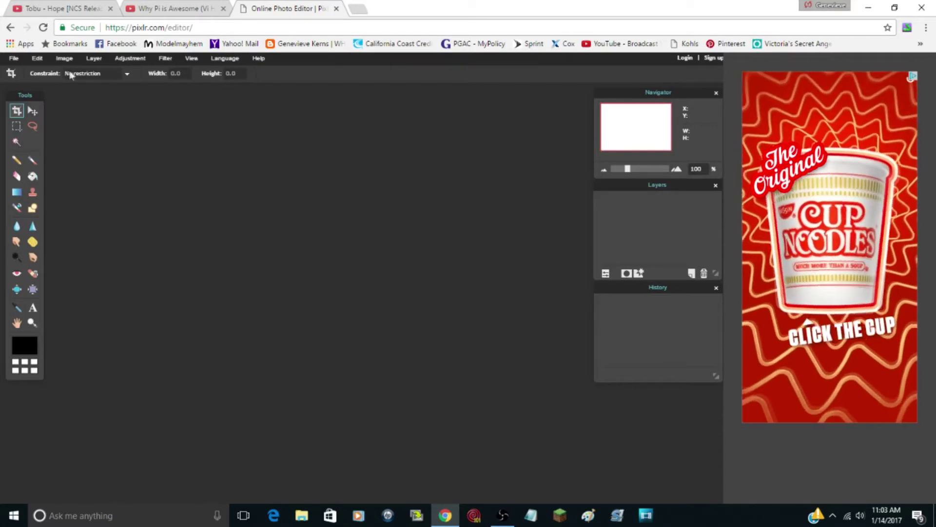
click(16, 58)
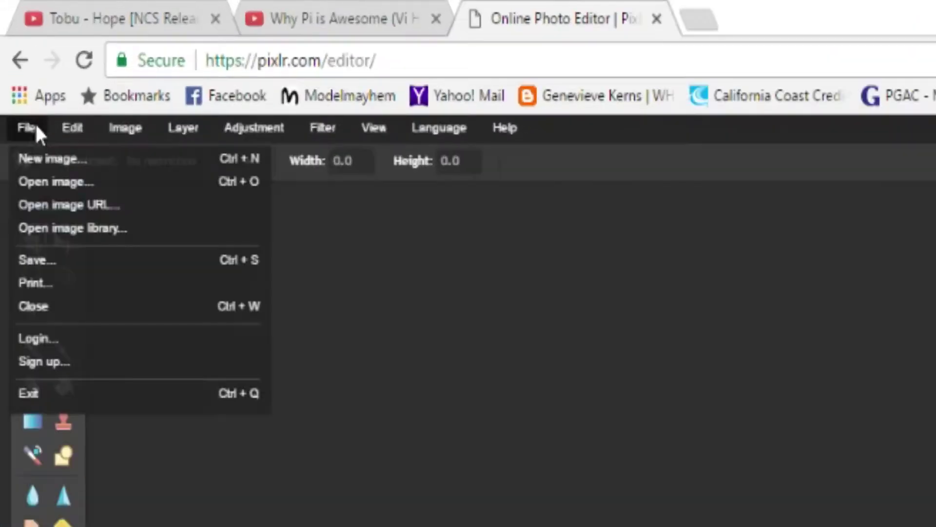
mouse_move(37, 58)
mouse_move(34, 128)
click(38, 159)
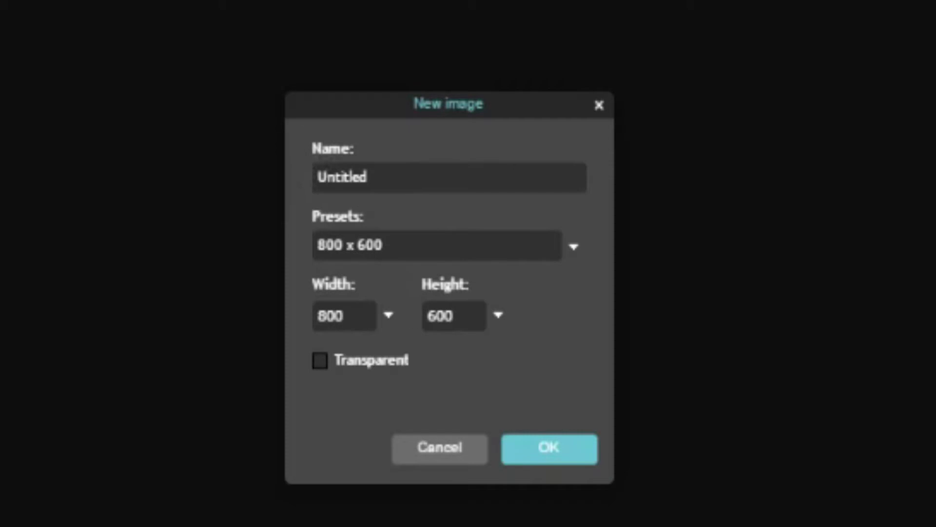
drag(345, 317, 240, 314)
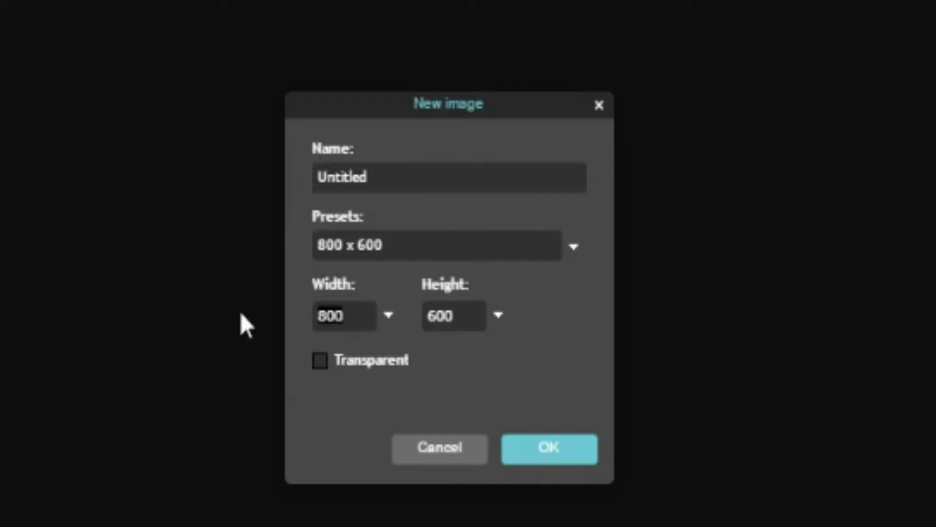
text(1920)
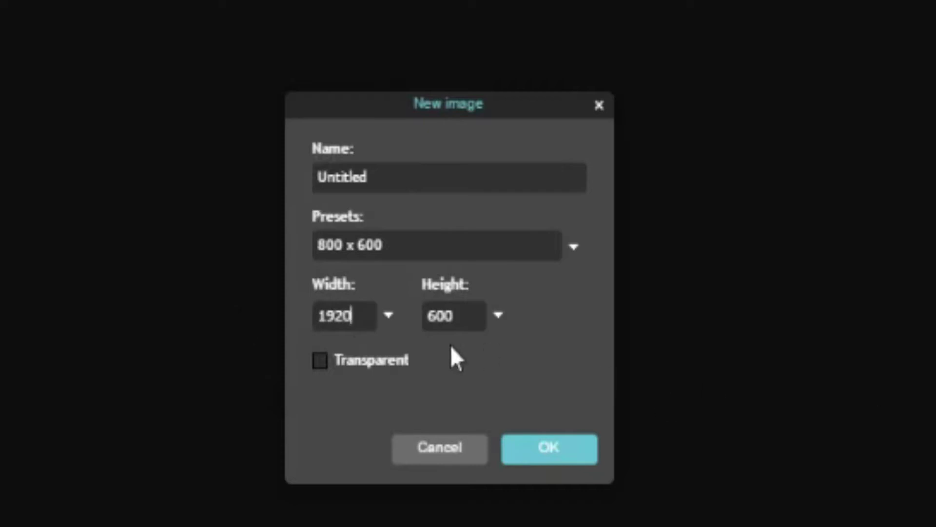
drag(476, 315, 320, 305)
text(1080)
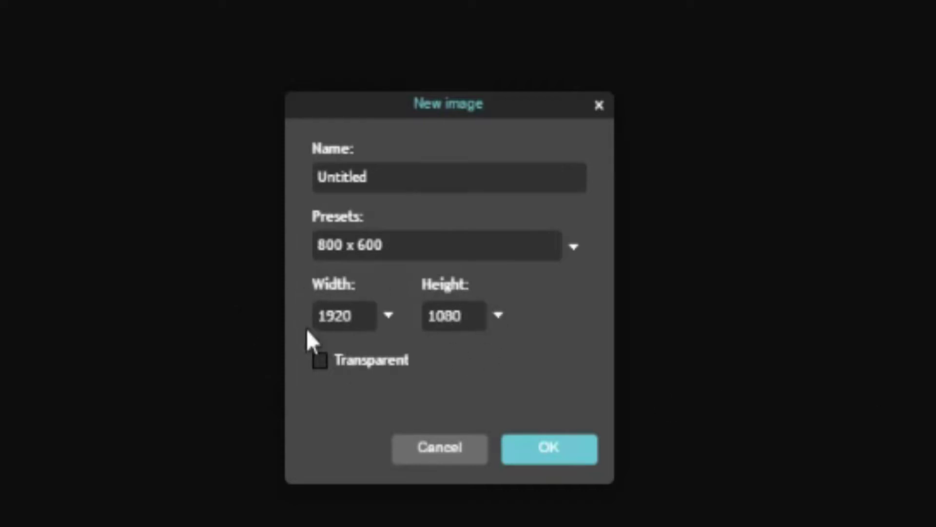
click(319, 364)
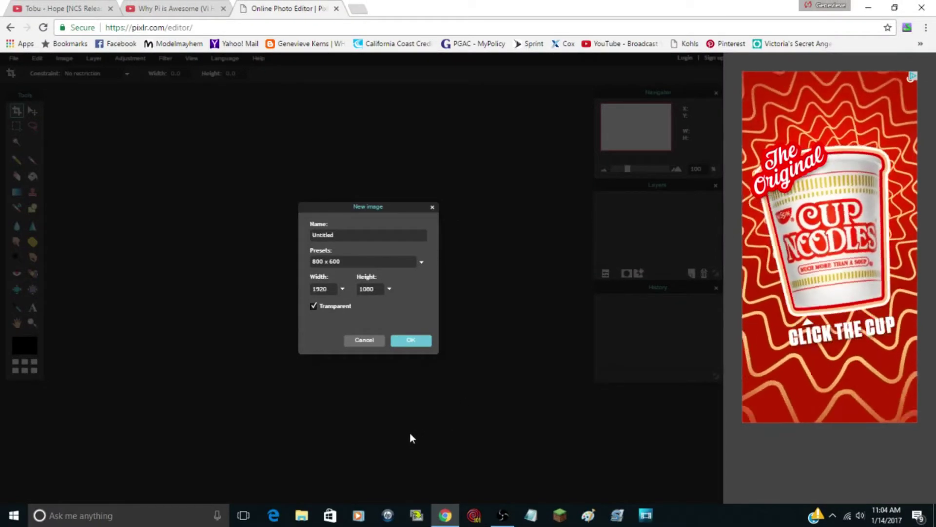
click(423, 342)
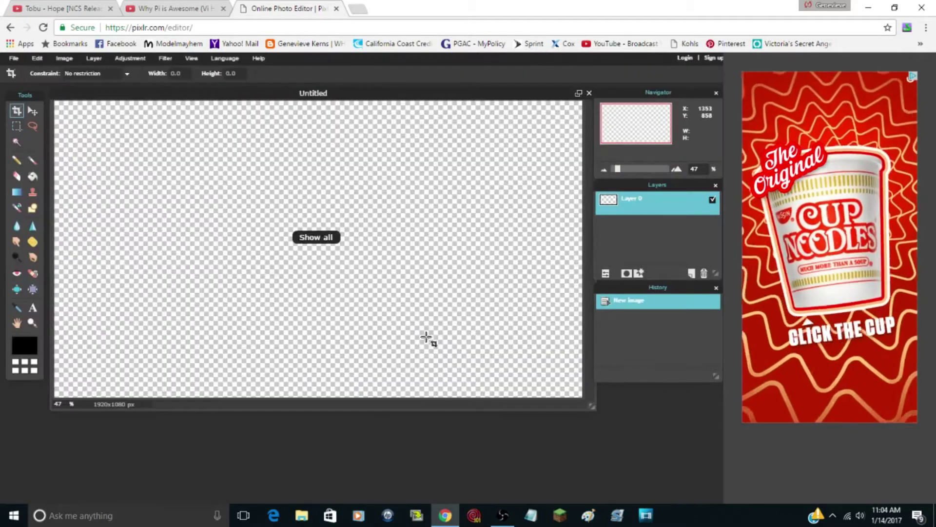
scroll(383, 276, up, 1)
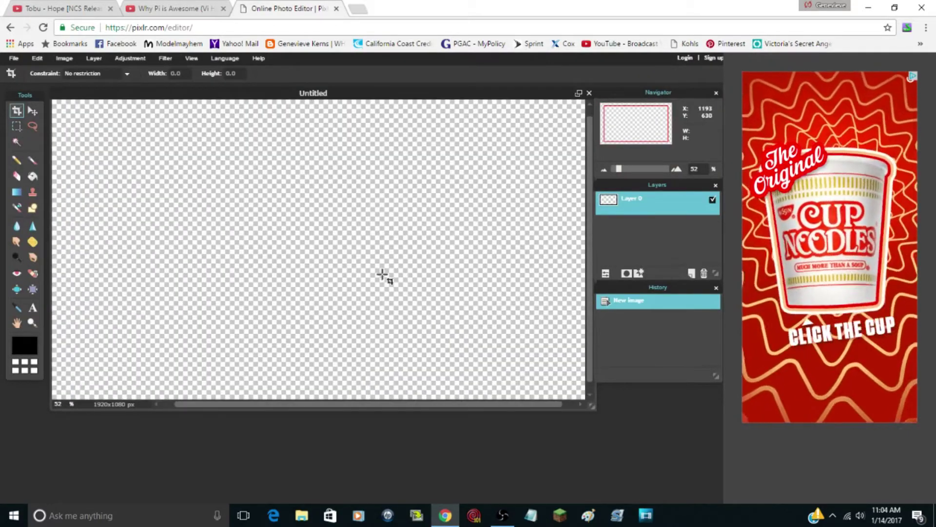
scroll(383, 275, down, 2)
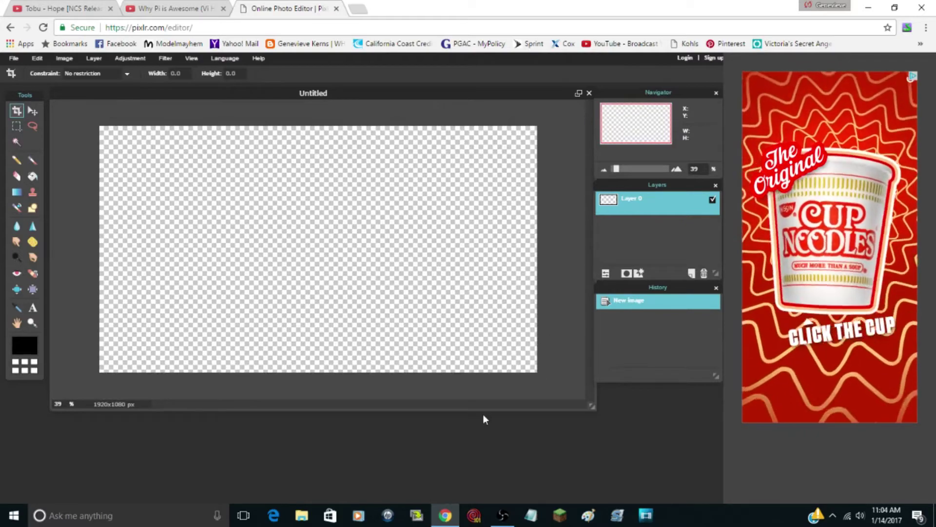
scroll(468, 366, up, 1)
scroll(471, 369, down, 1)
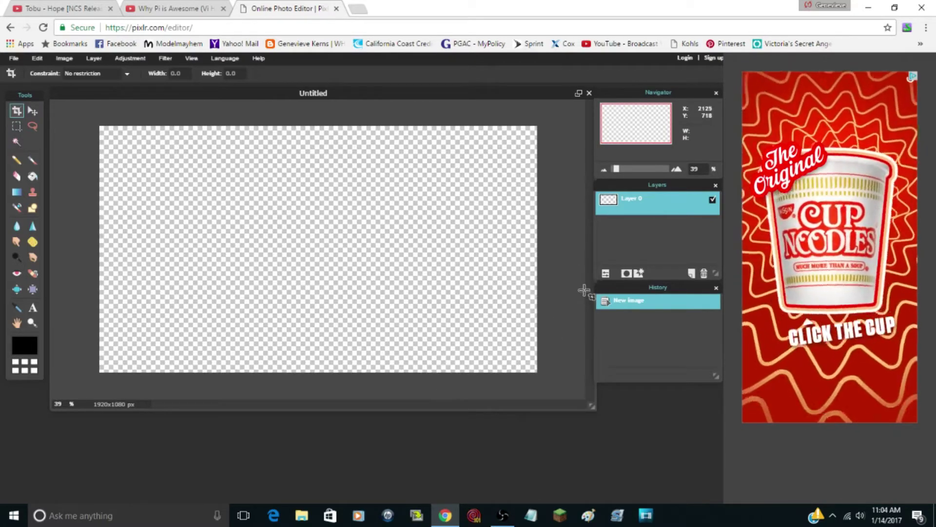
scroll(473, 341, down, 1)
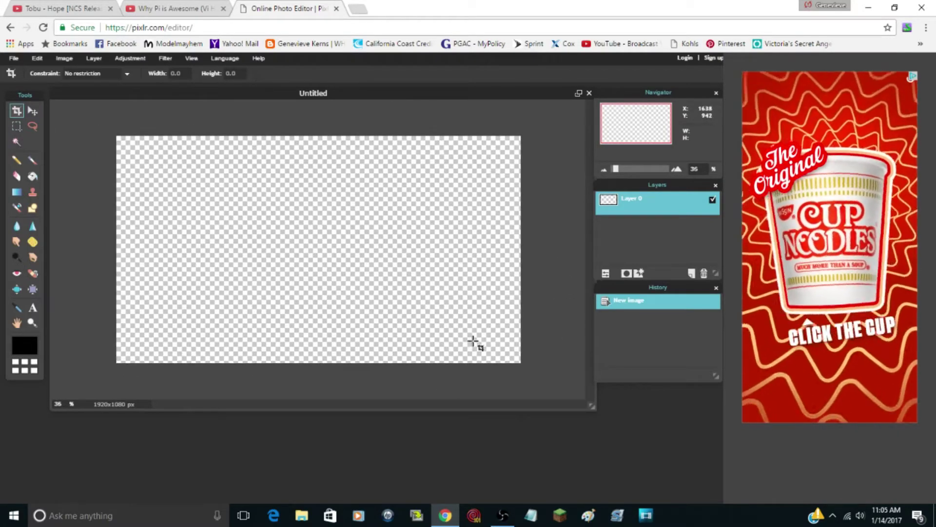
scroll(473, 341, up, 2)
scroll(474, 342, up, 1)
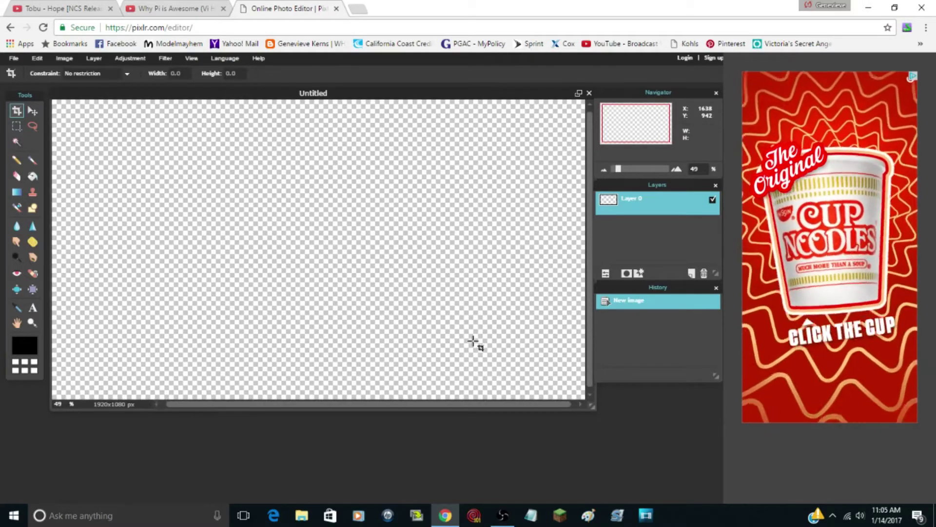
scroll(473, 341, down, 1)
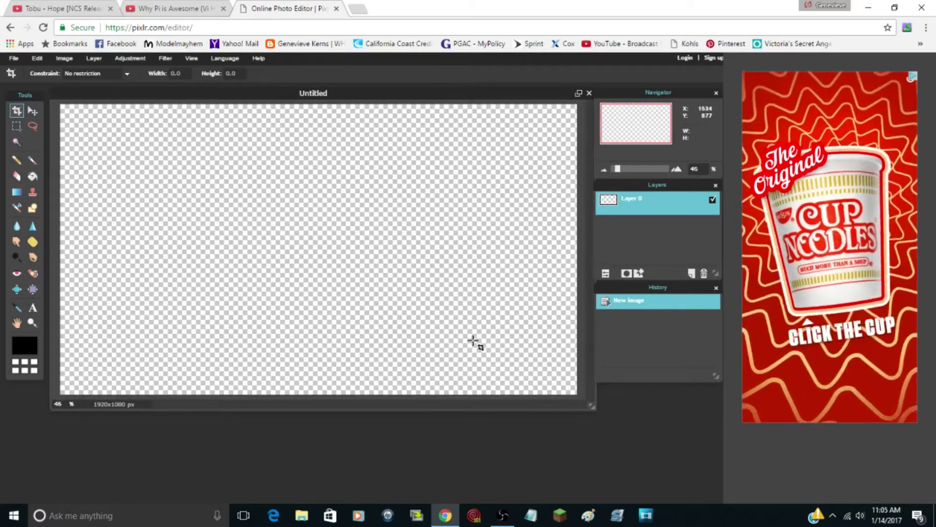
scroll(473, 342, down, 1)
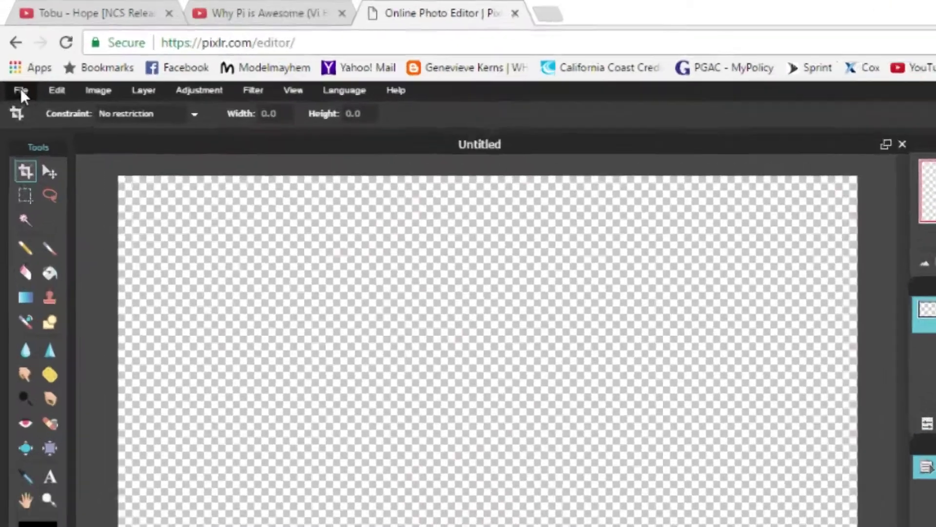
Open the crumpled-paper-1 image from the Desktop folder.
click(21, 93)
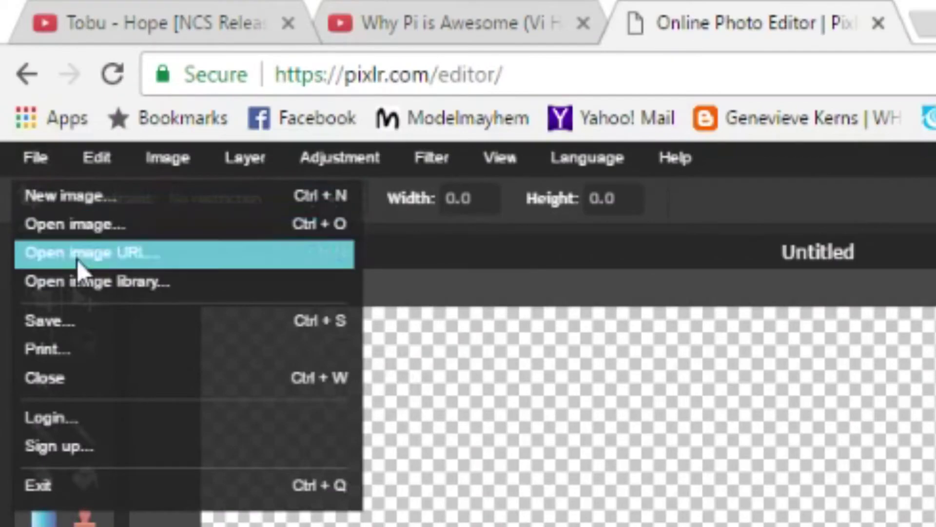
click(101, 230)
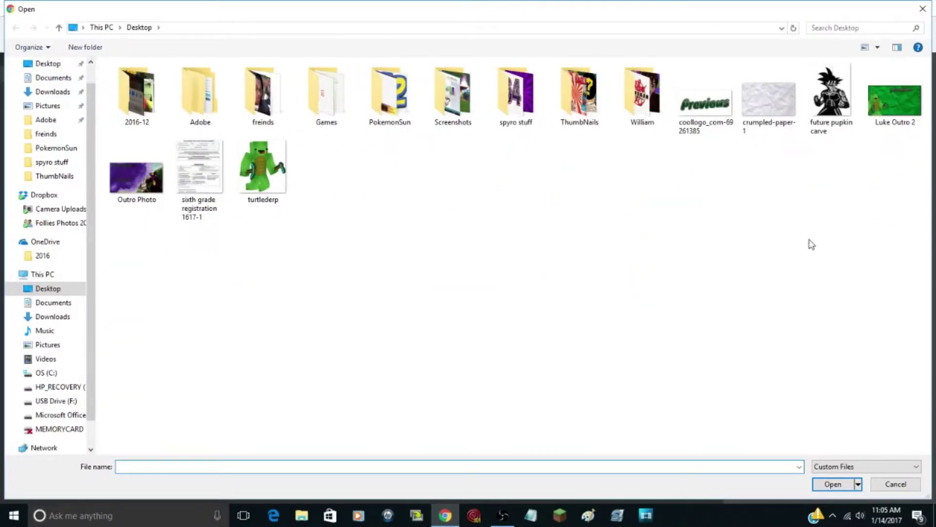
click(769, 101)
click(832, 484)
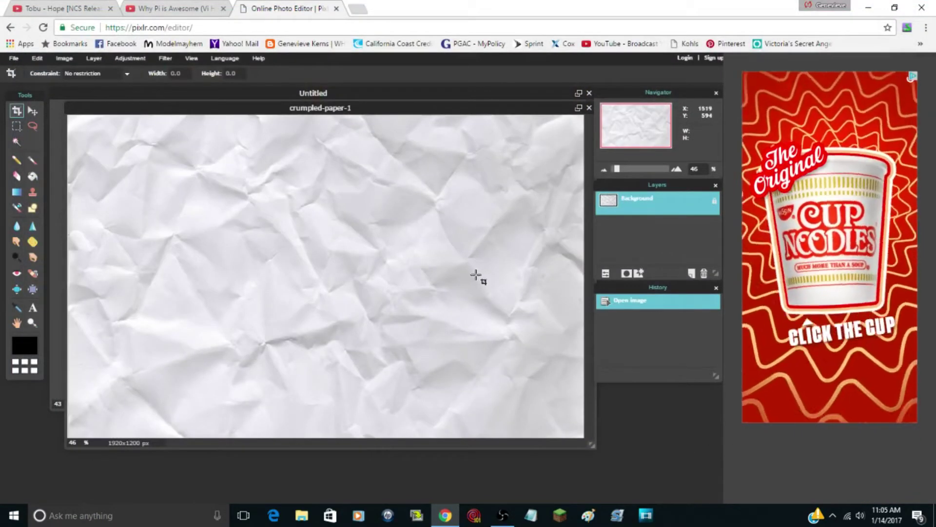
Select the entire crumpled-paper-1 image and copy it.
scroll(383, 292, up, 1)
scroll(383, 293, down, 3)
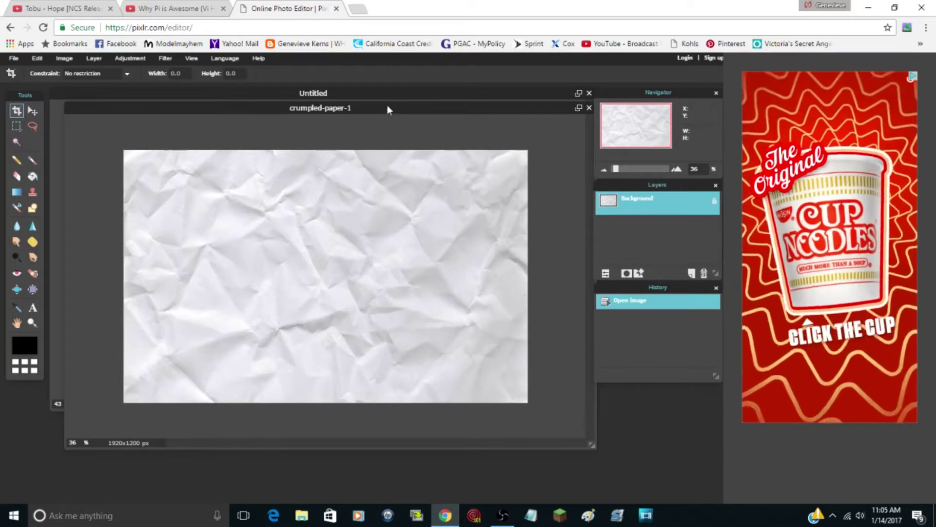
drag(390, 104, 399, 122)
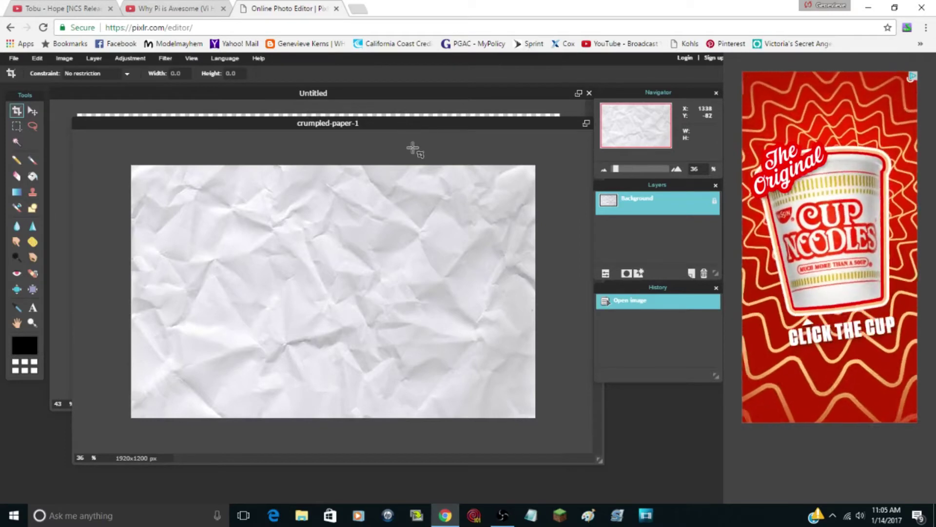
key(ctrl+a)
key(ctrl+d)
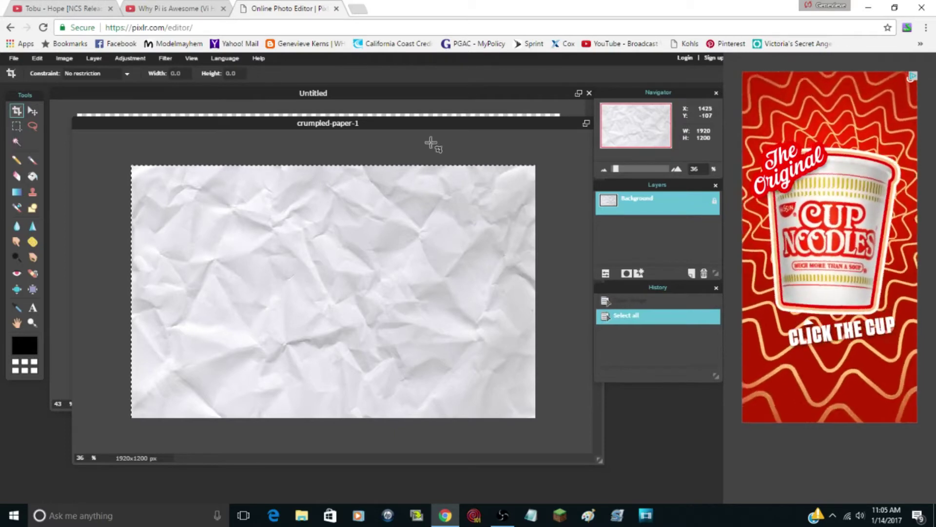
key(ctrl+c)
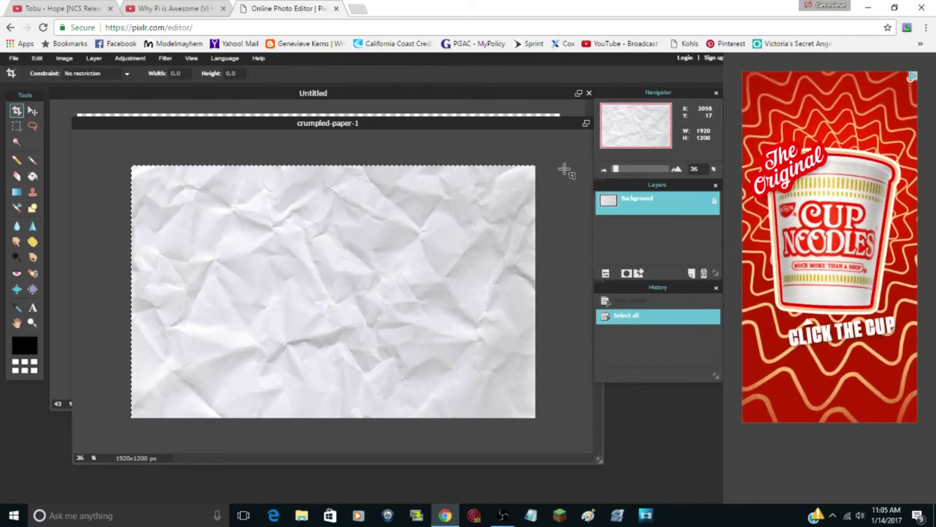
Close the crumpled-paper-1 image without saving and paste the copied paper into the Untitled image as a new layer.
click(523, 124)
click(529, 144)
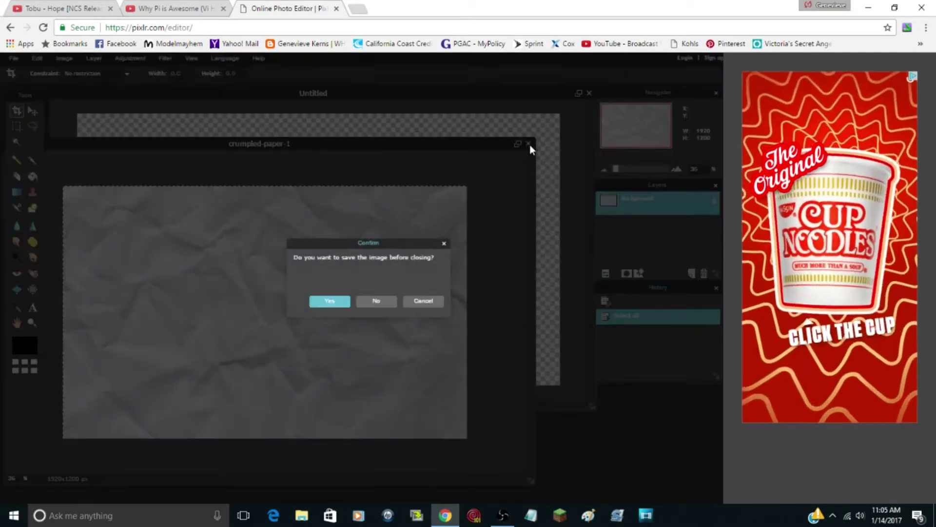
click(376, 300)
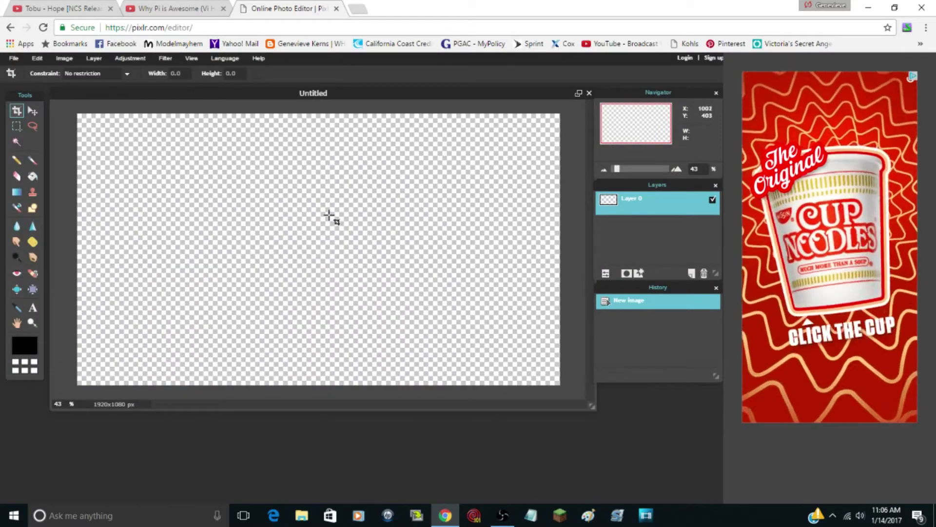
key(ctrl+v)
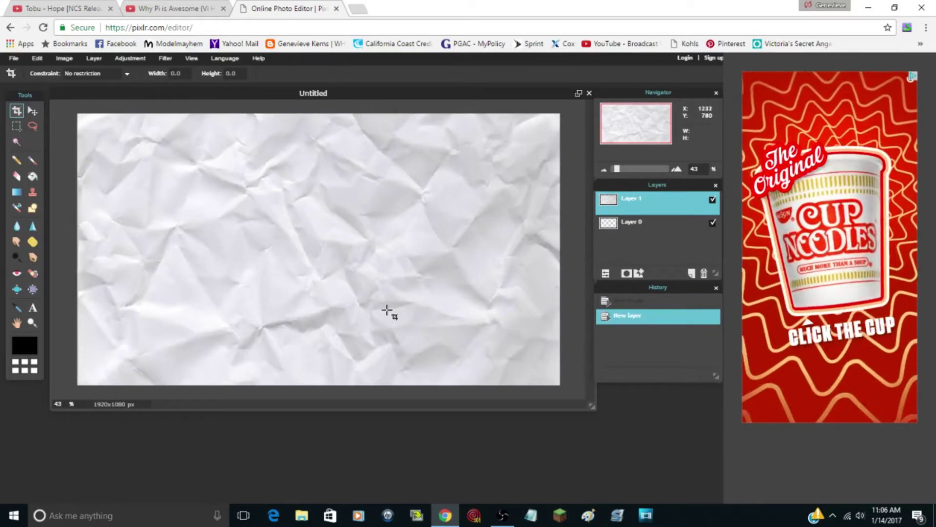
scroll(390, 292, down, 1)
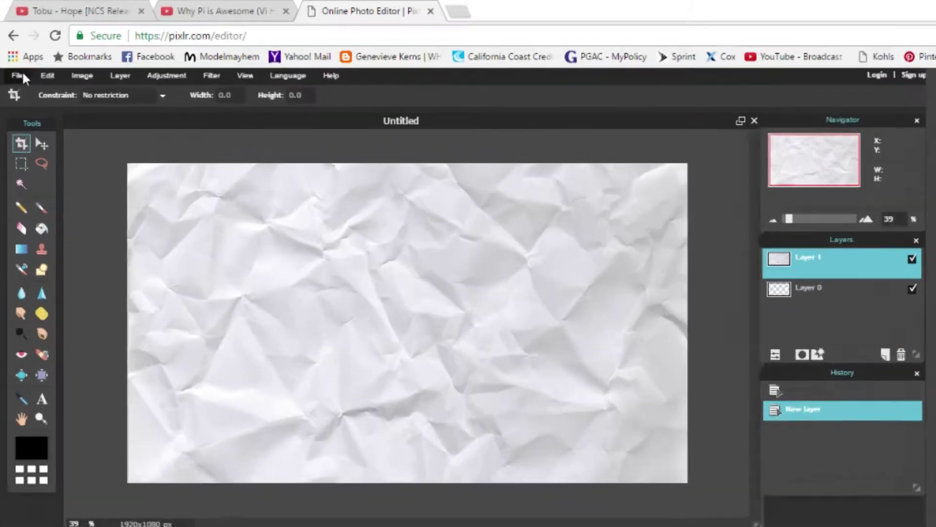
Free transform the crumpled paper layer, reducing its height to roughly match the canvas and moving it up into place.
click(15, 59)
mouse_move(39, 57)
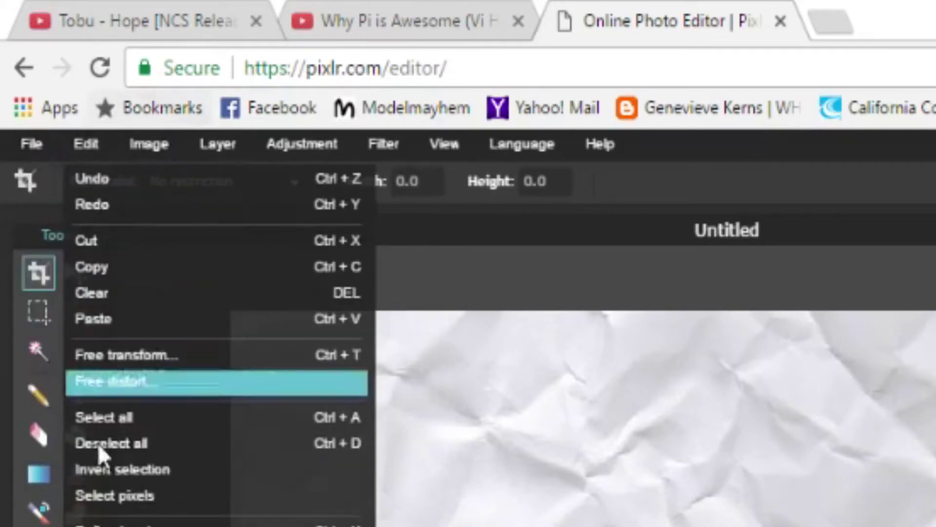
click(152, 353)
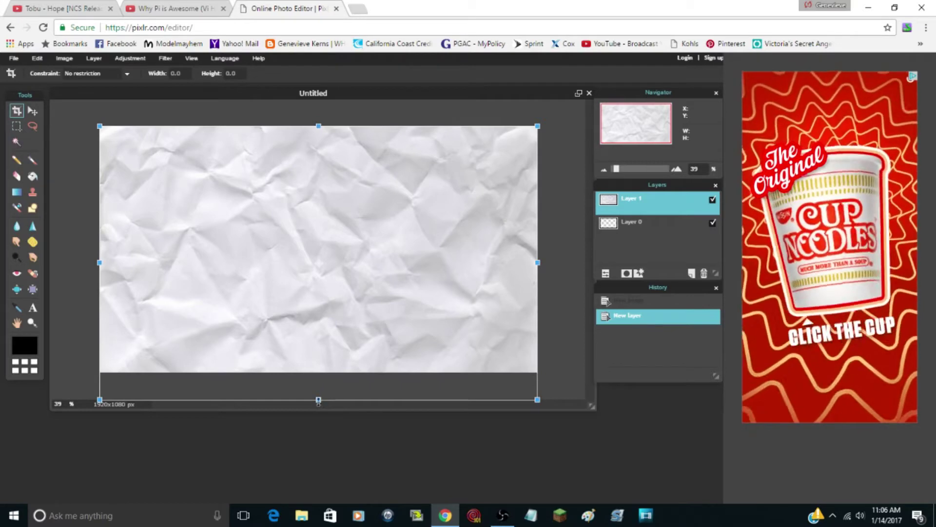
mouse_move(319, 399)
mouse_down()
mouse_move(324, 376)
mouse_move(325, 390)
mouse_up()
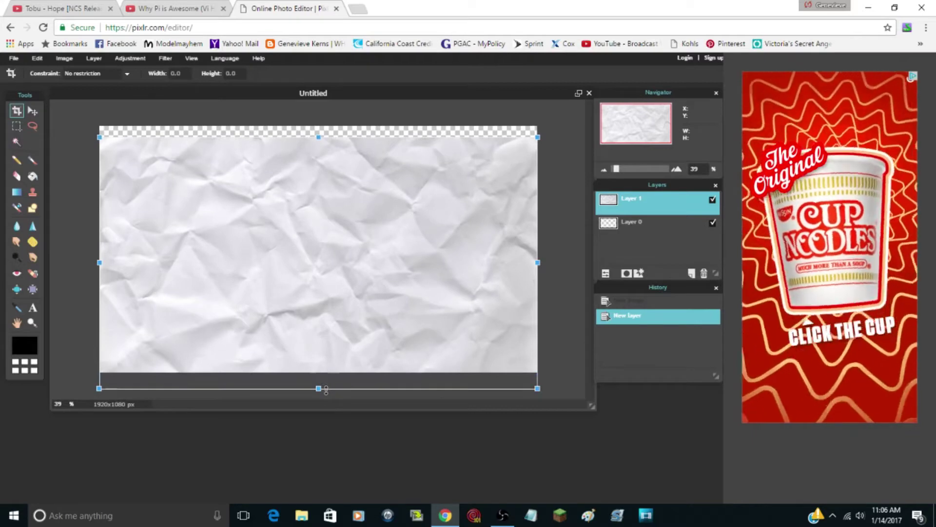
drag(337, 345, 335, 316)
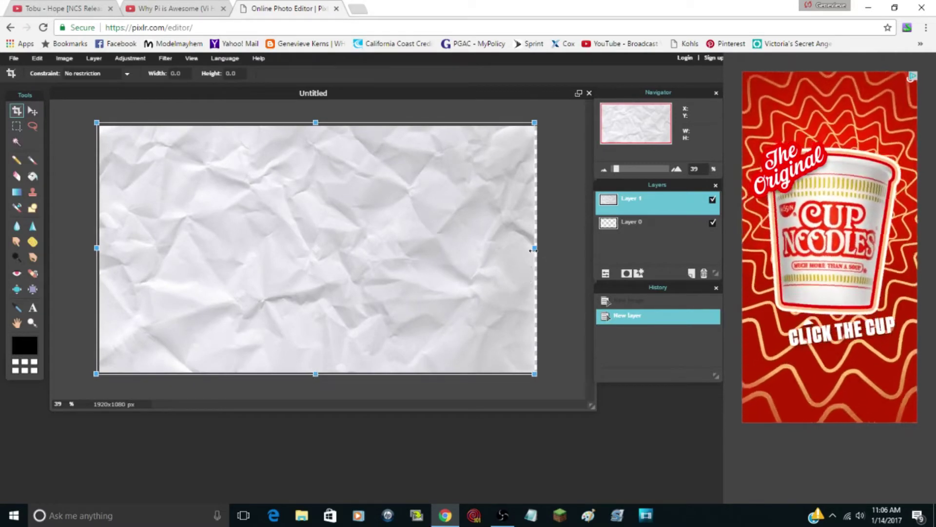
Stretch and reposition the crumpled paper layer slightly past every canvas edge, and apply the free transform.
drag(533, 250, 534, 250)
drag(449, 269, 452, 269)
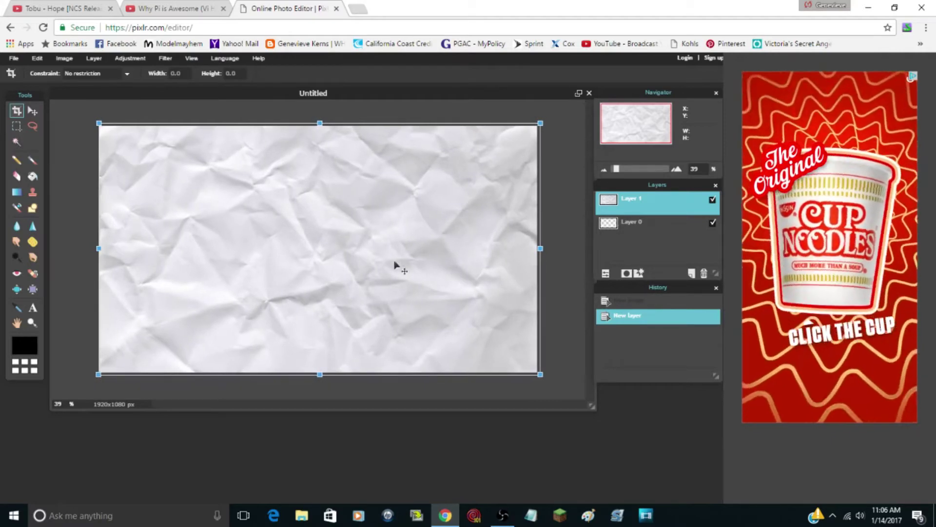
drag(96, 248, 93, 248)
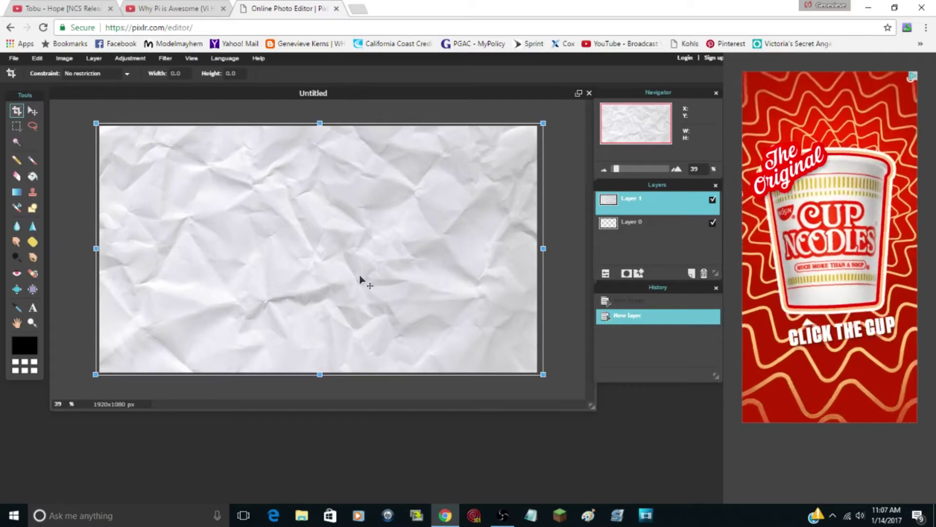
drag(360, 276, 357, 276)
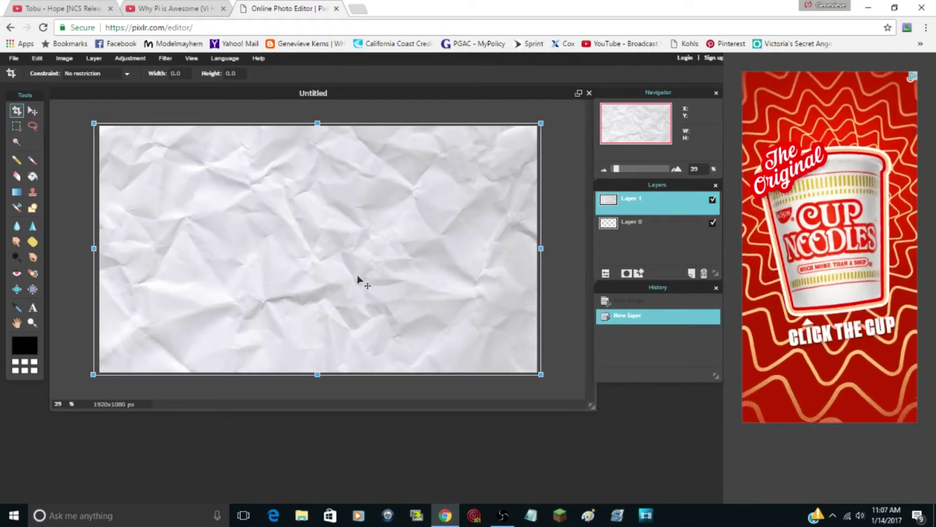
drag(316, 120, 317, 118)
drag(348, 256, 351, 260)
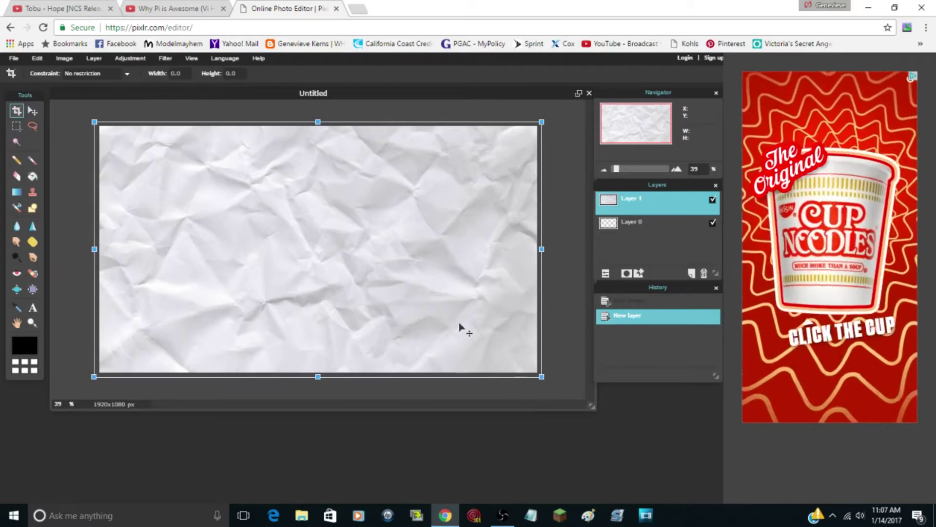
click(563, 295)
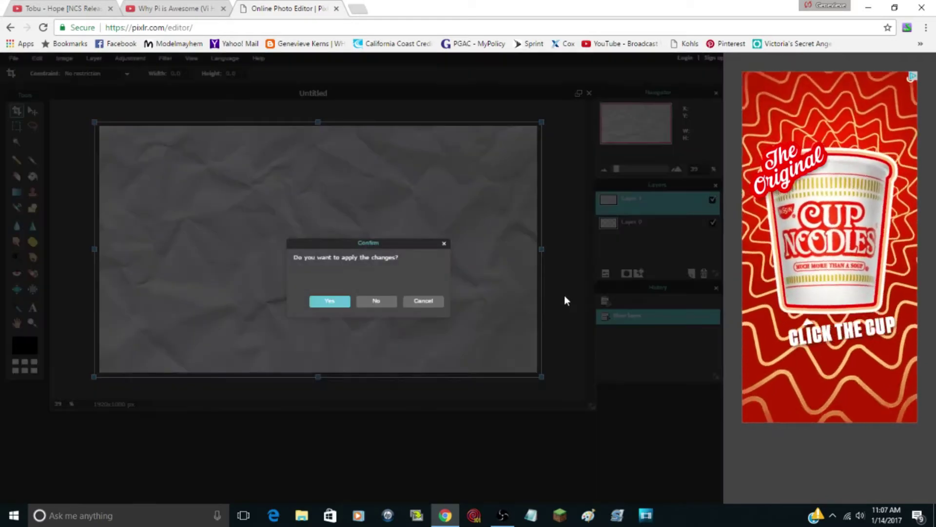
click(329, 301)
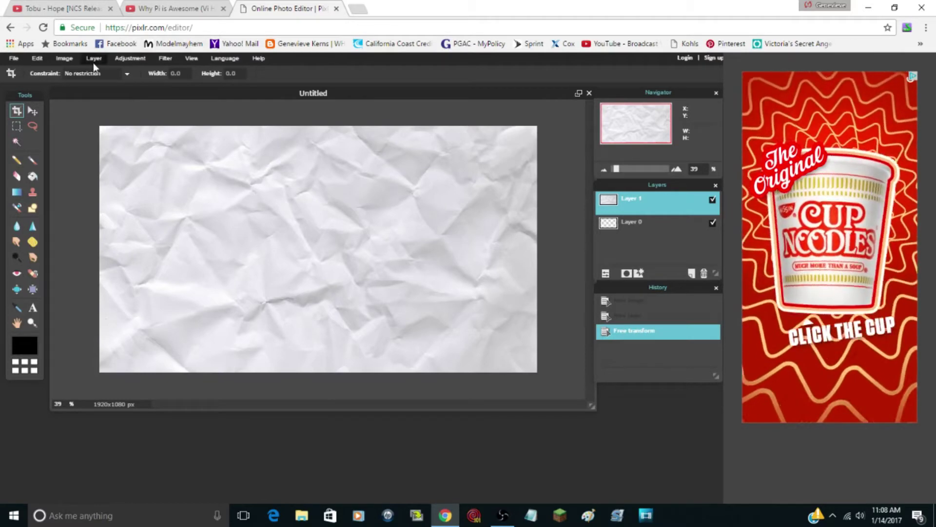
Open the turtlederp image from the Desktop folder.
click(15, 58)
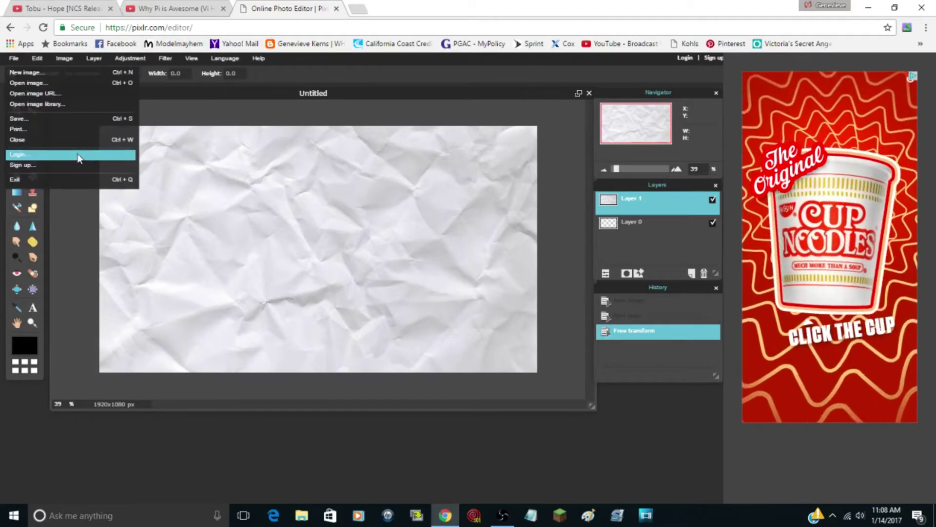
click(83, 83)
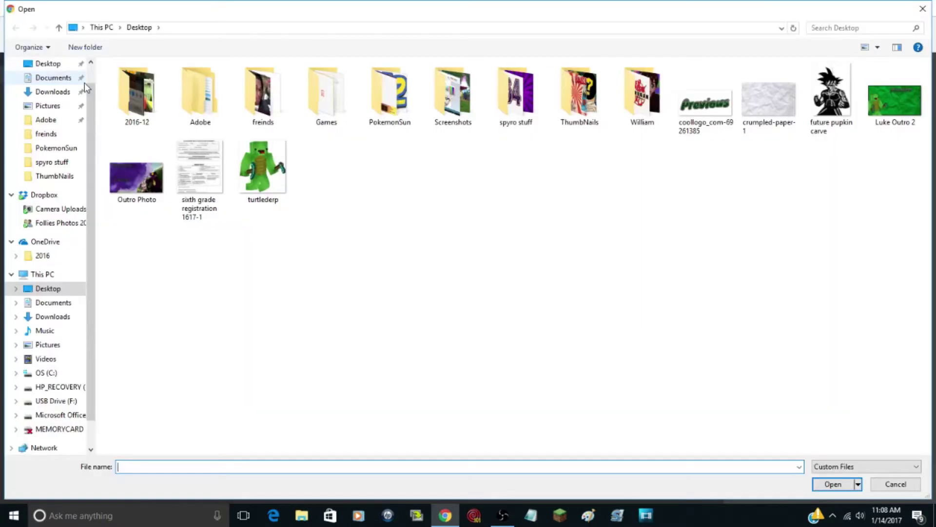
click(281, 205)
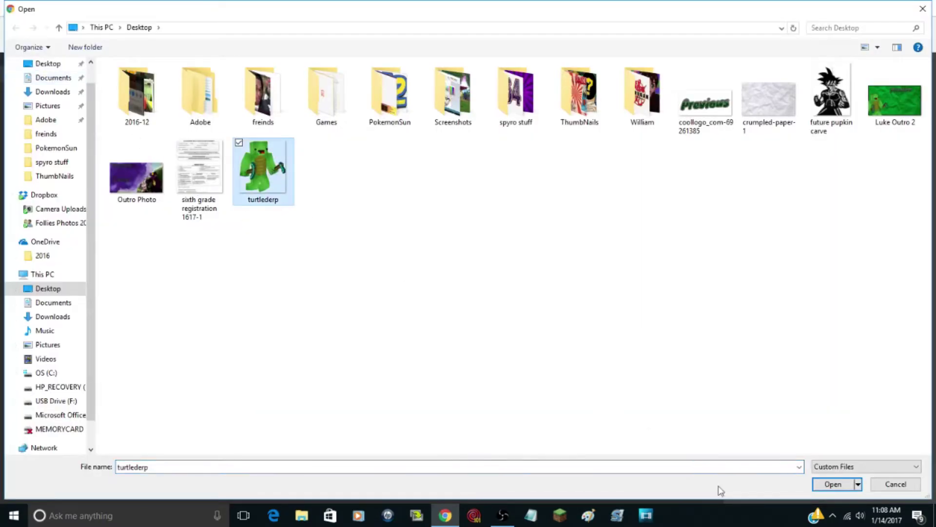
click(835, 483)
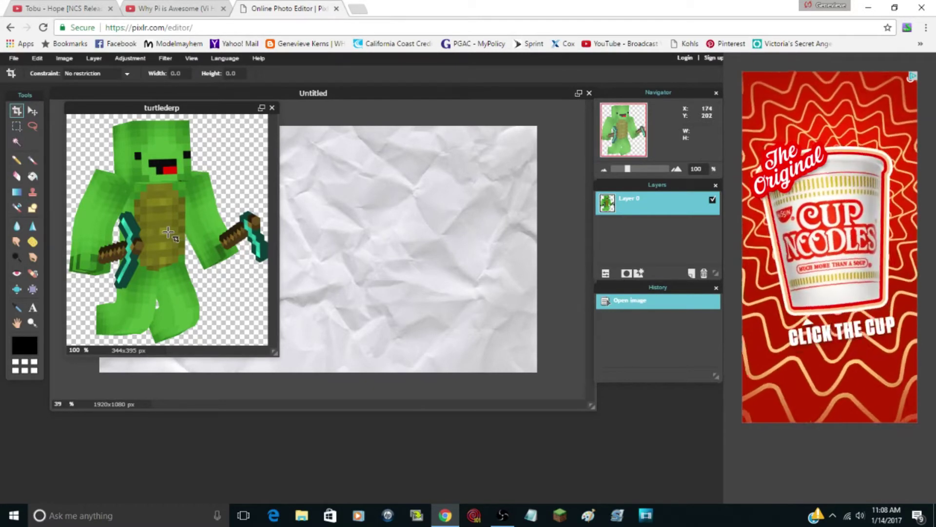
Copy the entire turtlederp image, close it without saving, and paste it into the Untitled image as a new layer.
key(ctrl+a)
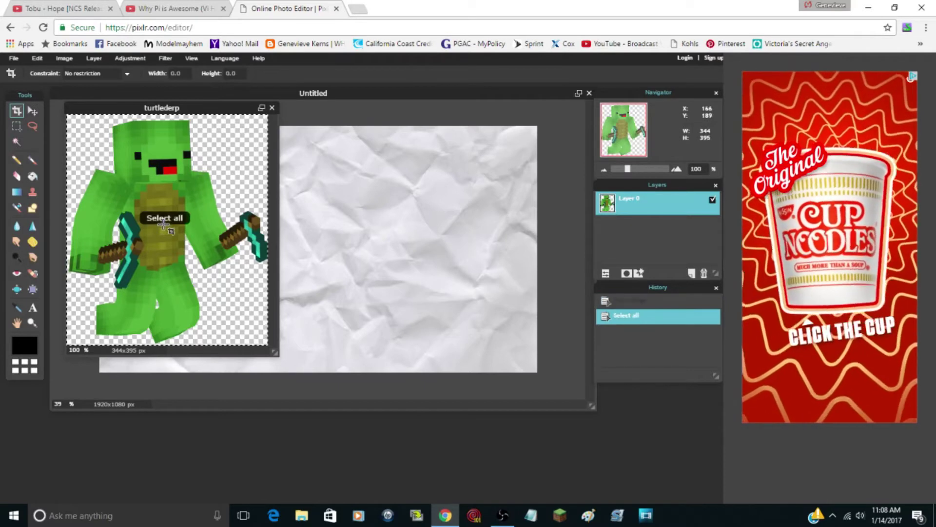
key(ctrl+c)
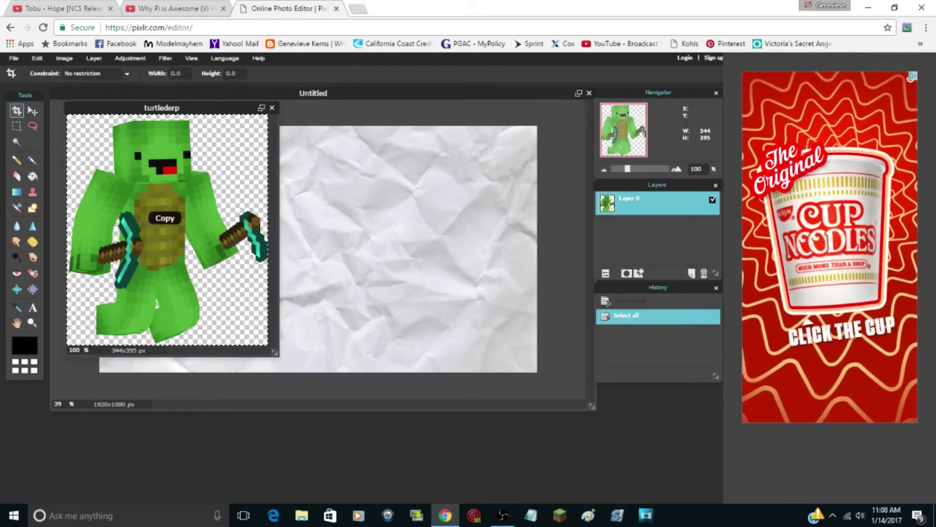
click(272, 107)
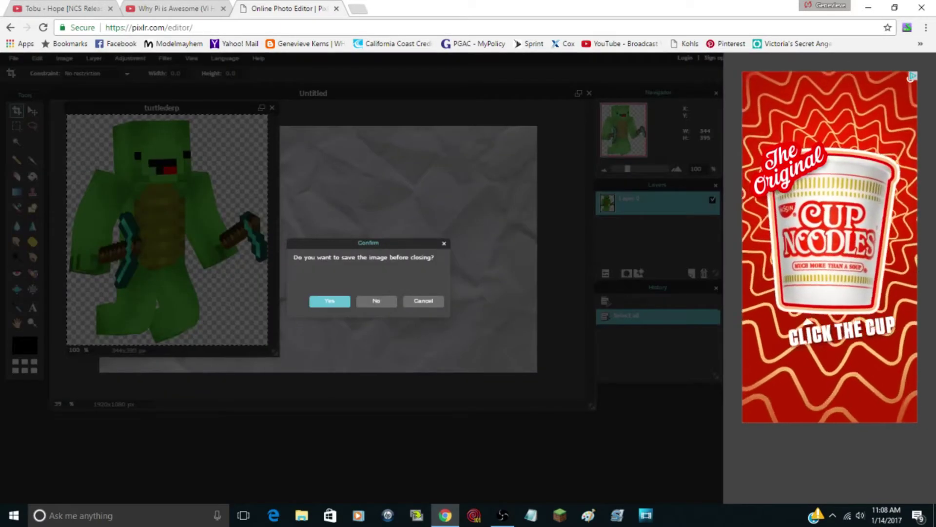
click(376, 300)
key(ctrl+v)
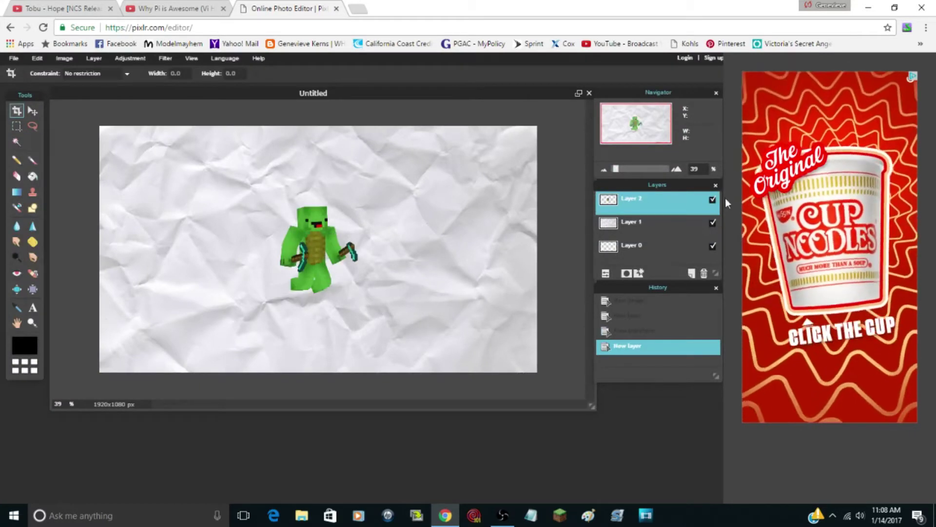
Move the turtlederp character on Layer 2 to the lower-left corner of the canvas.
click(32, 110)
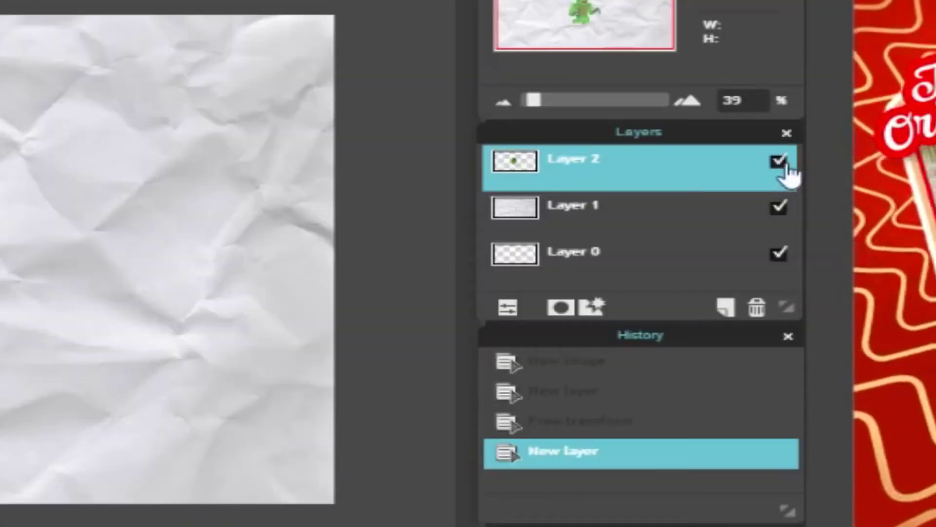
click(712, 200)
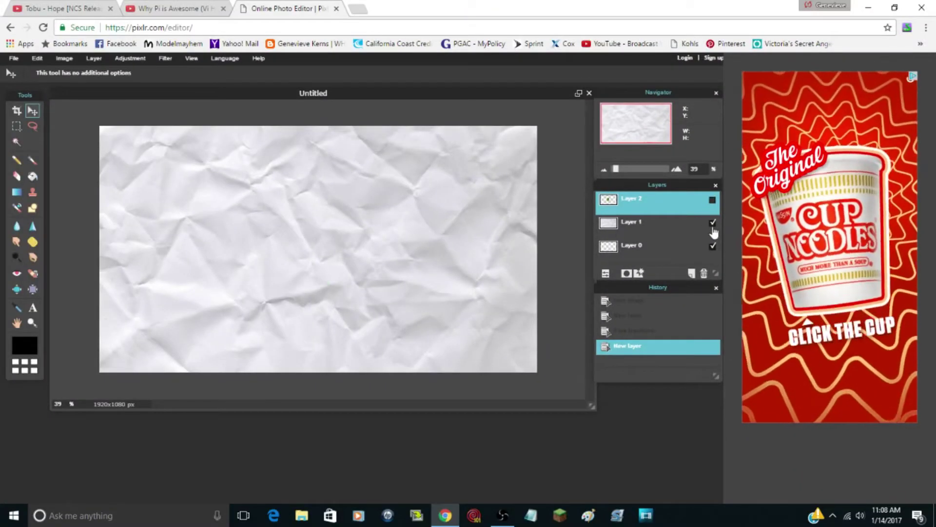
click(712, 200)
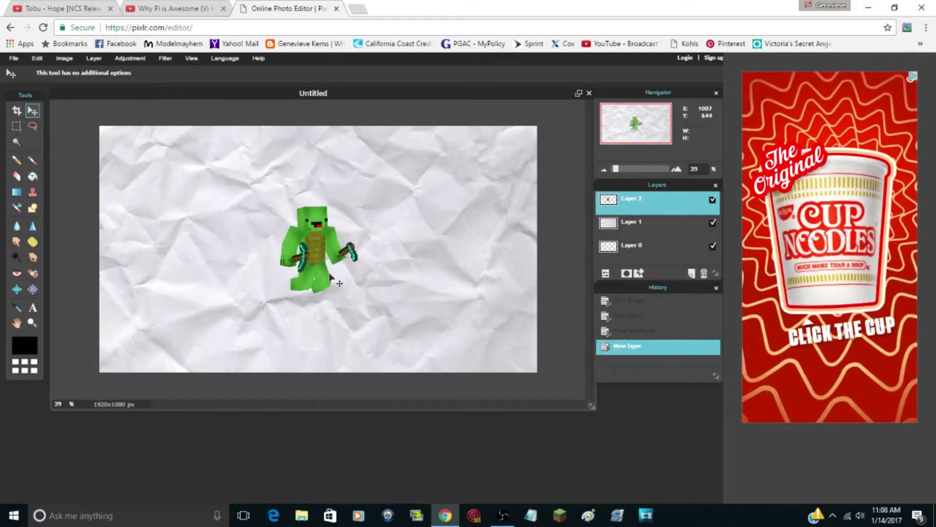
drag(314, 249, 146, 313)
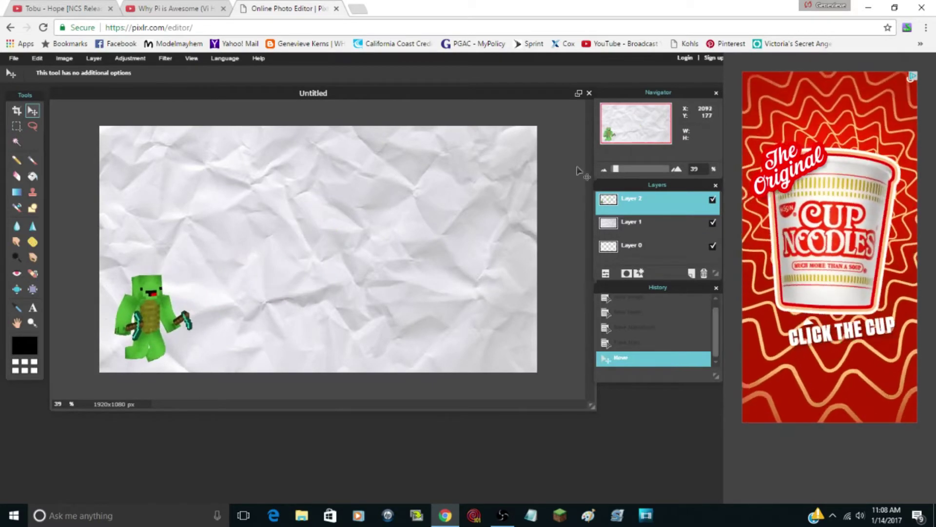
Hide Layer 2 and select the crumpled paper layer, Layer 1, keeping it visible.
click(712, 200)
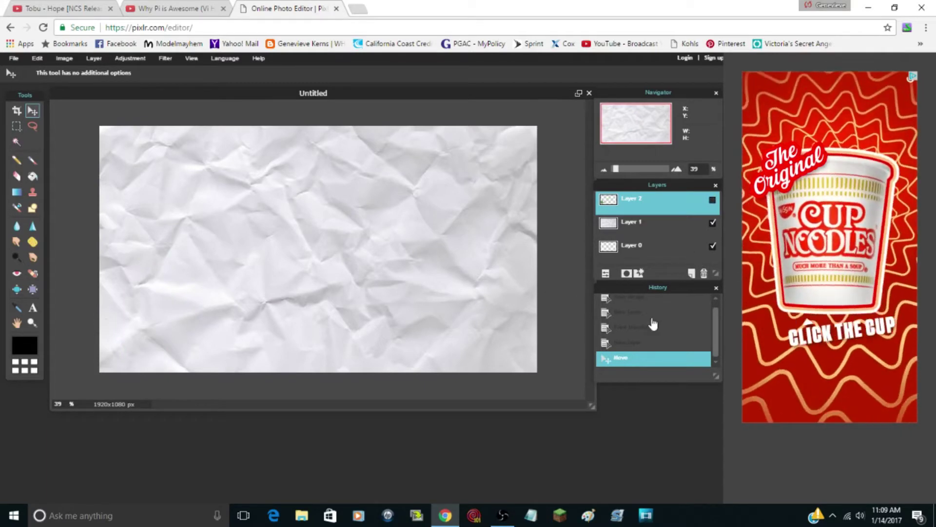
click(712, 200)
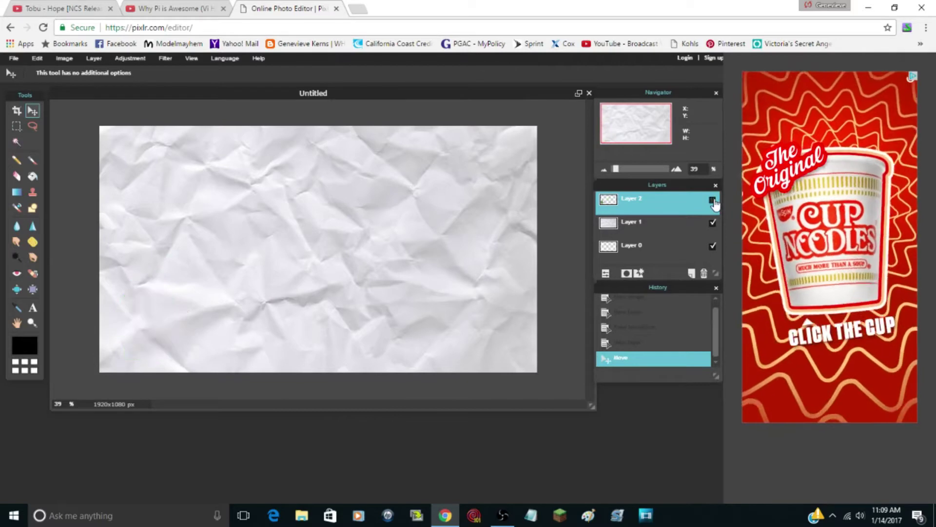
click(713, 200)
click(660, 229)
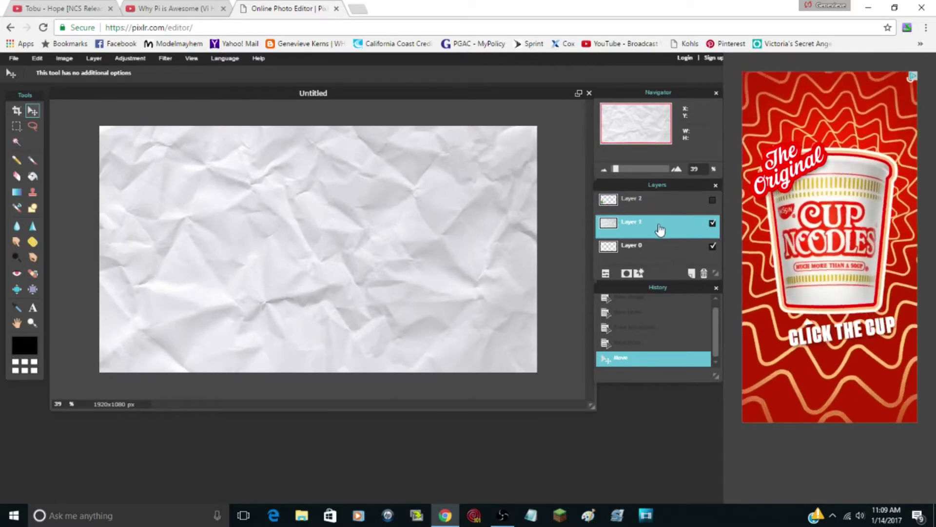
click(713, 224)
click(713, 224)
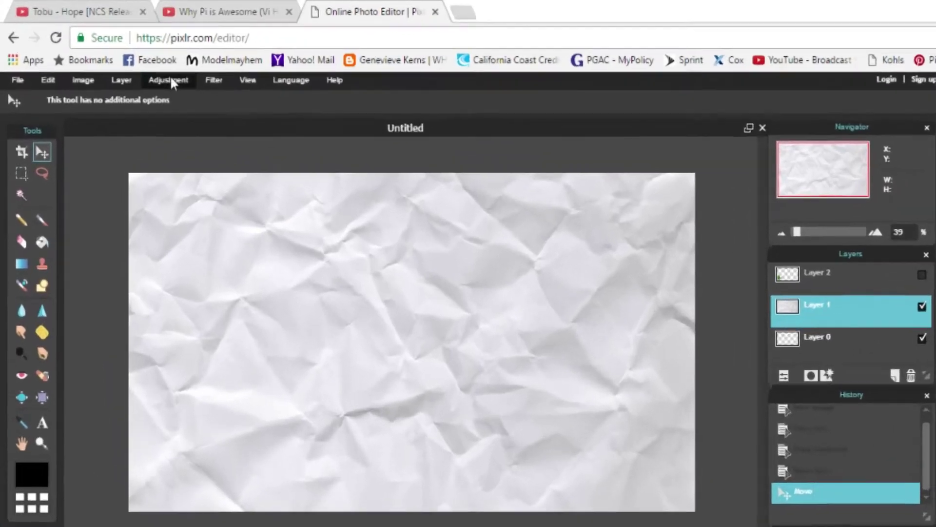
Colorize the crumpled paper layer green with Hue & Saturation, using hue -16, saturation 93 and lightness -48.
click(171, 80)
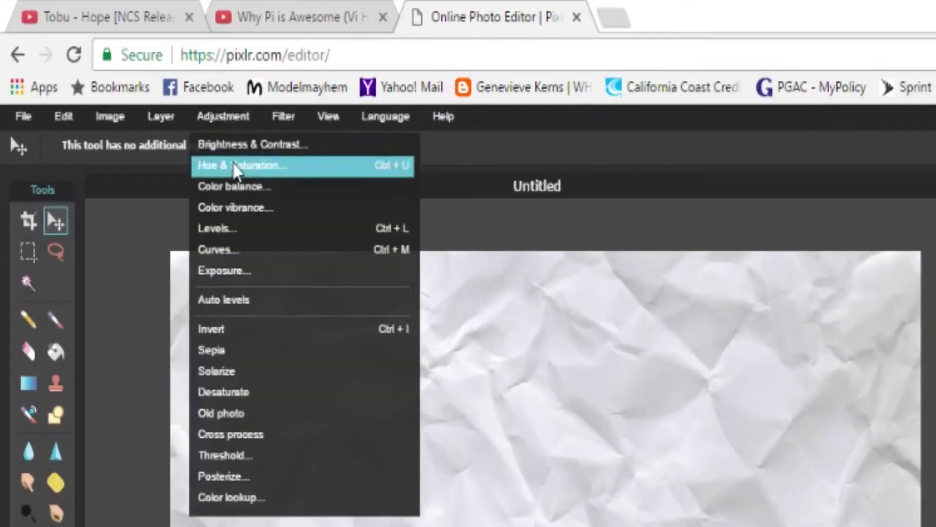
click(236, 168)
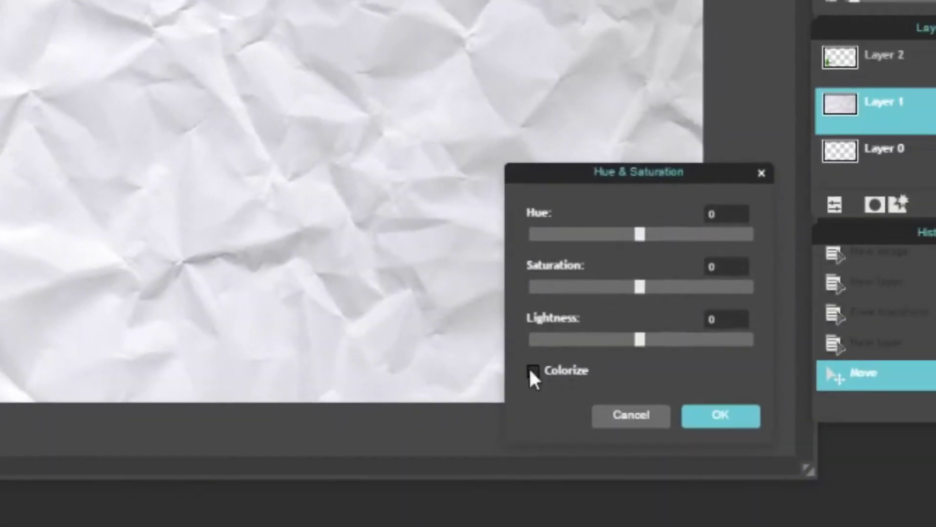
click(532, 372)
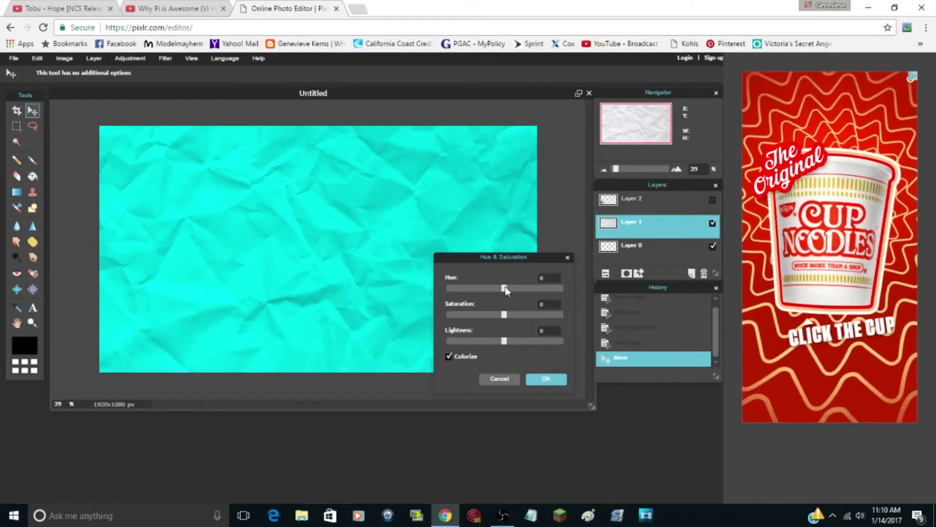
mouse_move(505, 290)
mouse_down()
mouse_move(489, 296)
mouse_move(518, 316)
mouse_move(493, 317)
mouse_move(492, 288)
mouse_up()
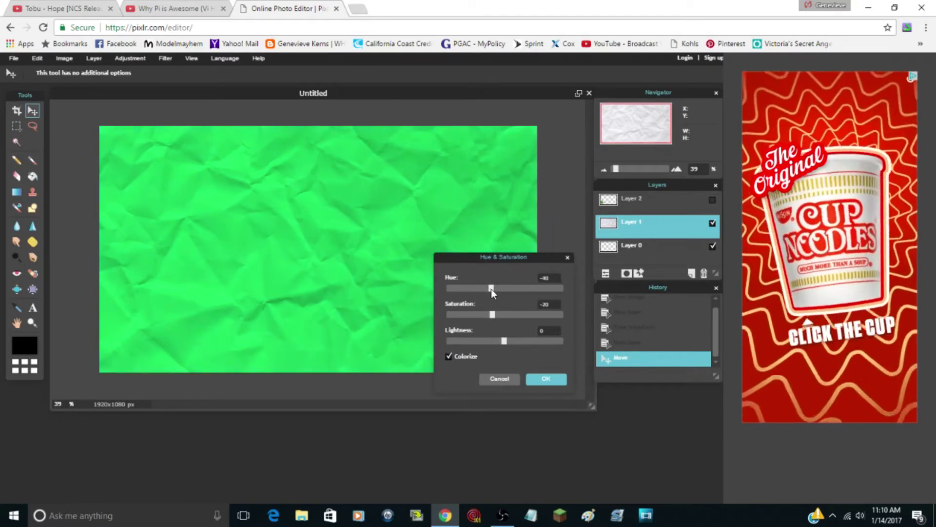
drag(499, 344, 559, 316)
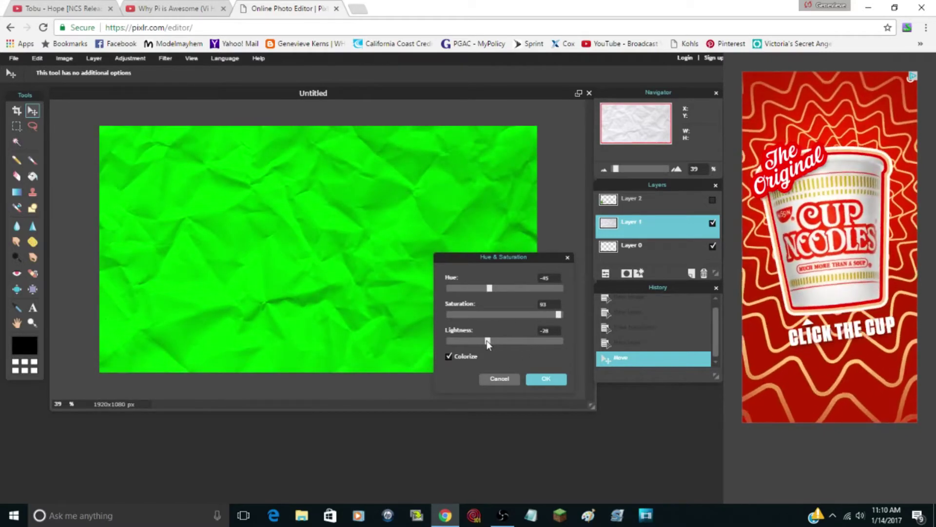
drag(487, 343, 475, 340)
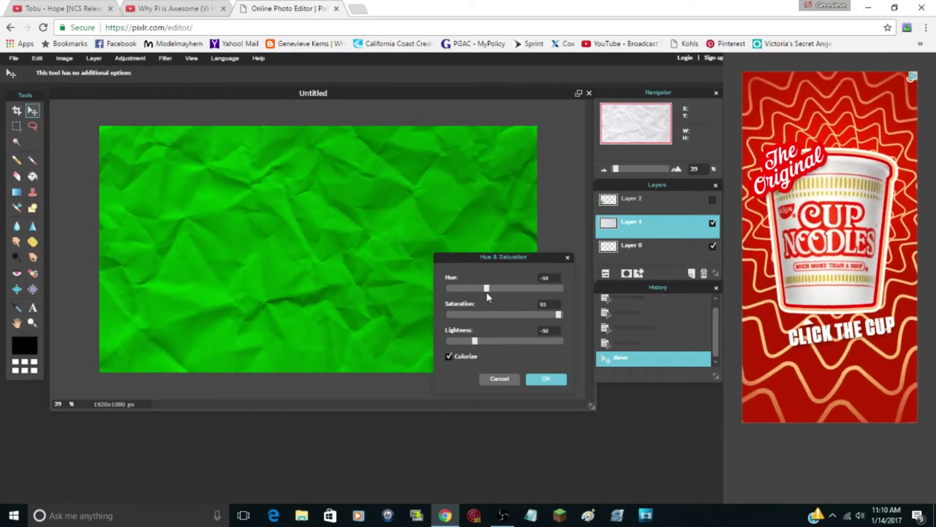
drag(484, 294, 492, 294)
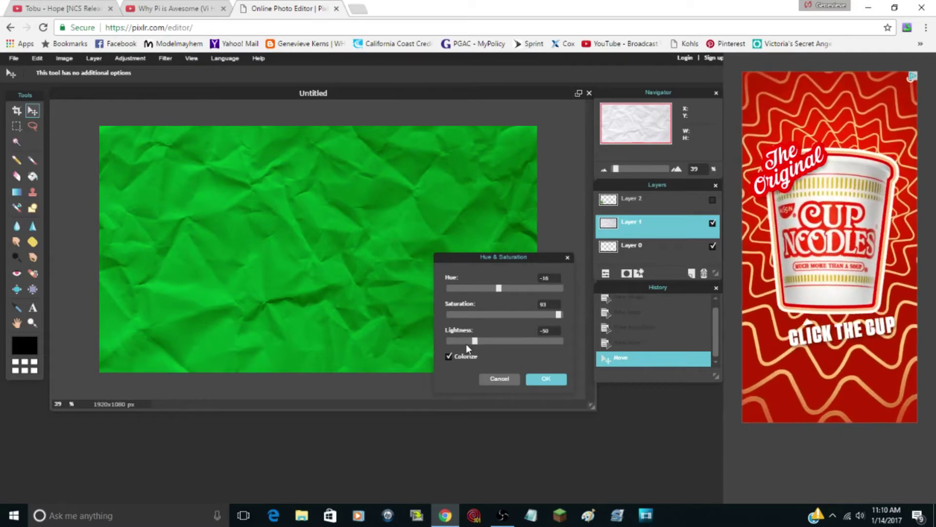
mouse_move(478, 341)
mouse_down()
mouse_move(464, 339)
mouse_move(476, 358)
mouse_up()
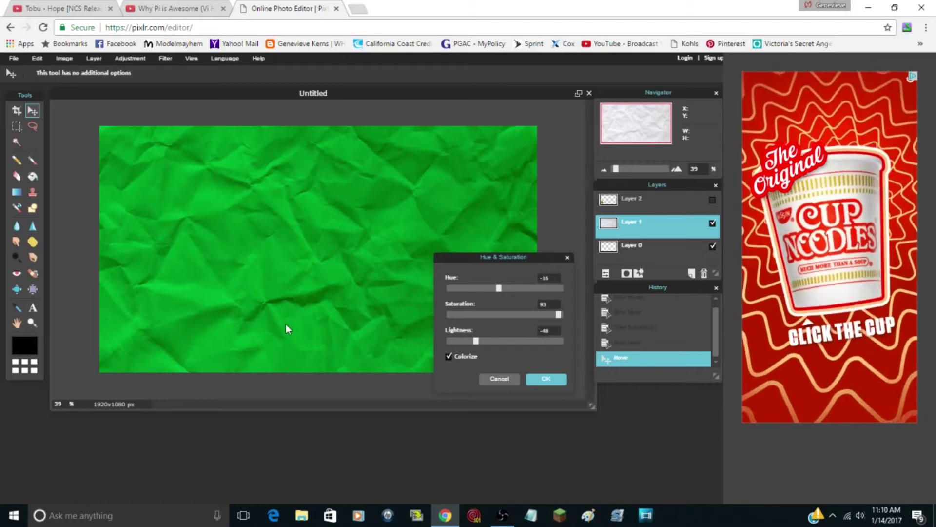
click(449, 357)
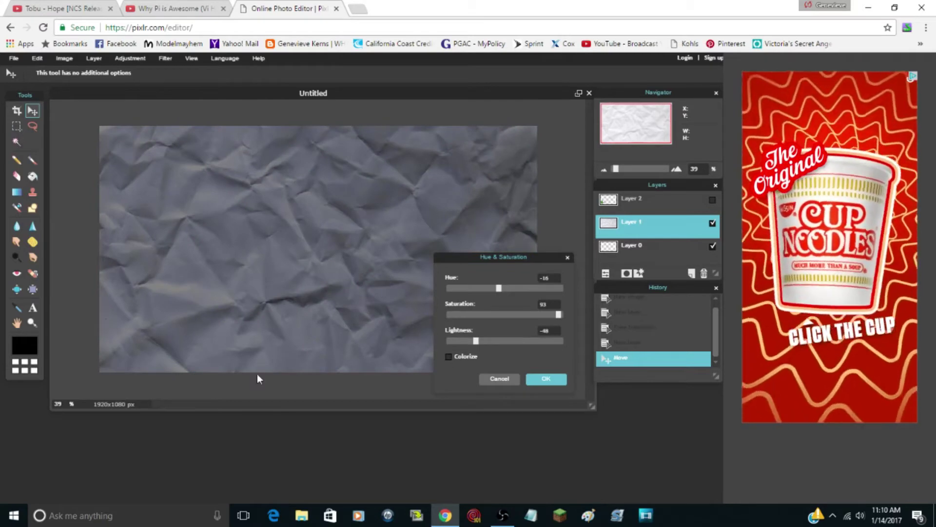
click(449, 356)
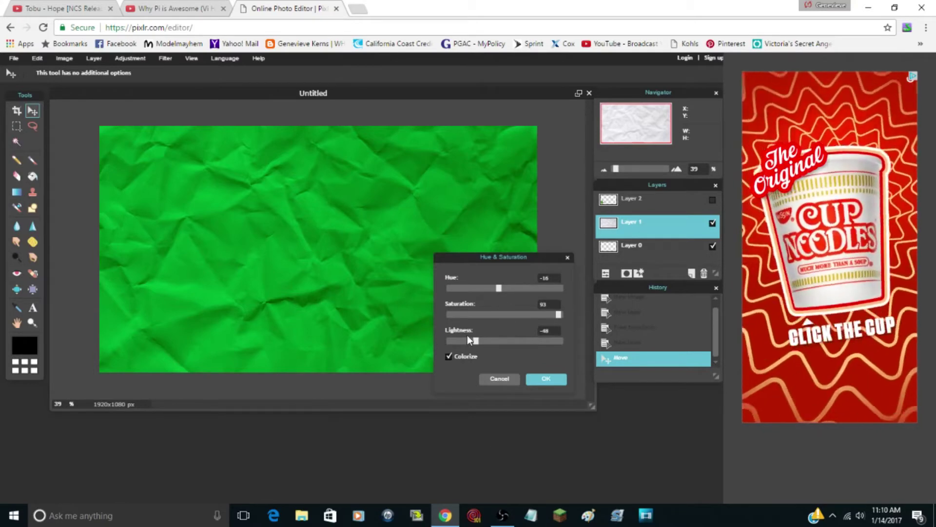
click(560, 382)
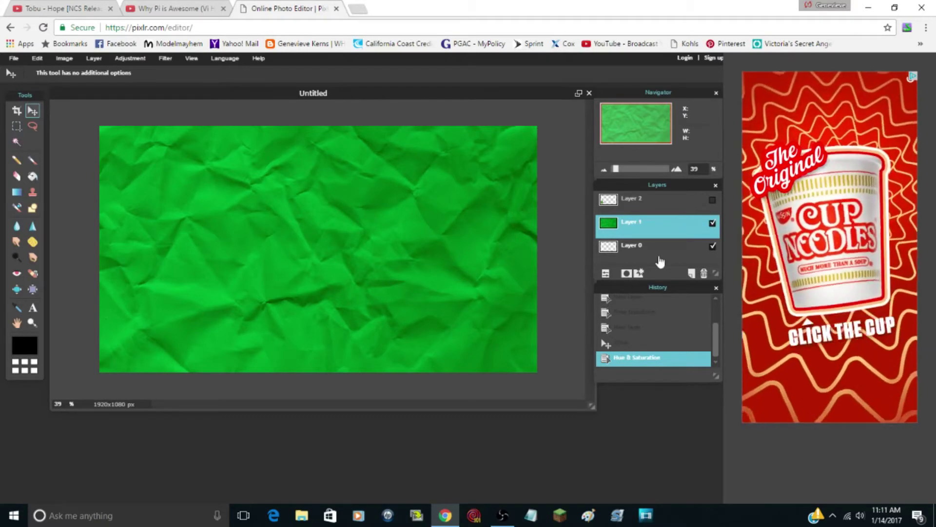
Select Layer 2 with the turtlederp character and make it visible again.
click(713, 206)
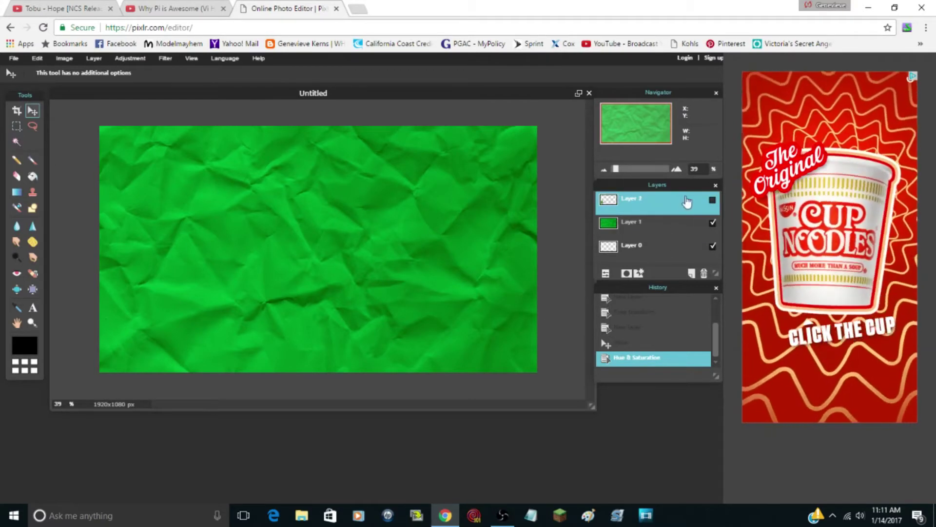
click(713, 202)
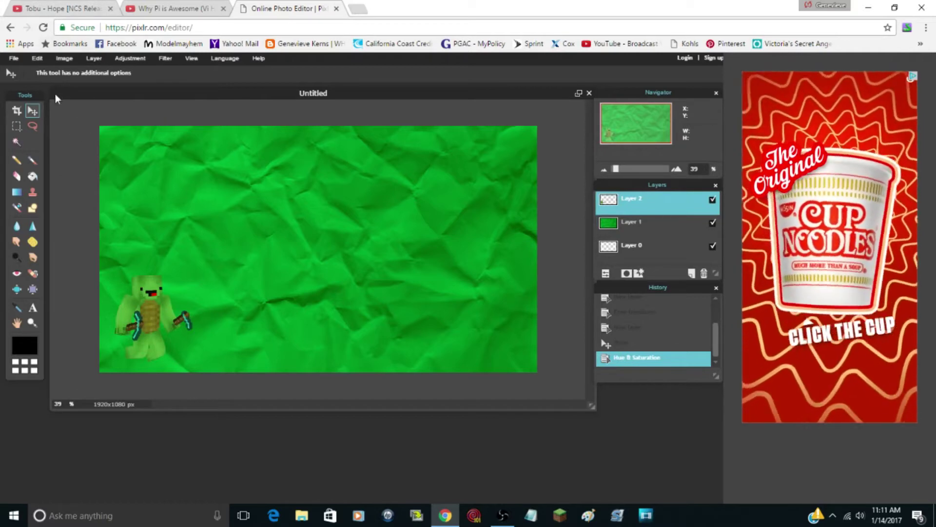
Enlarge the turtlederp character on Layer 2 to about twice its size with Free transform, keeping it in the canvas's lower-left corner.
click(46, 61)
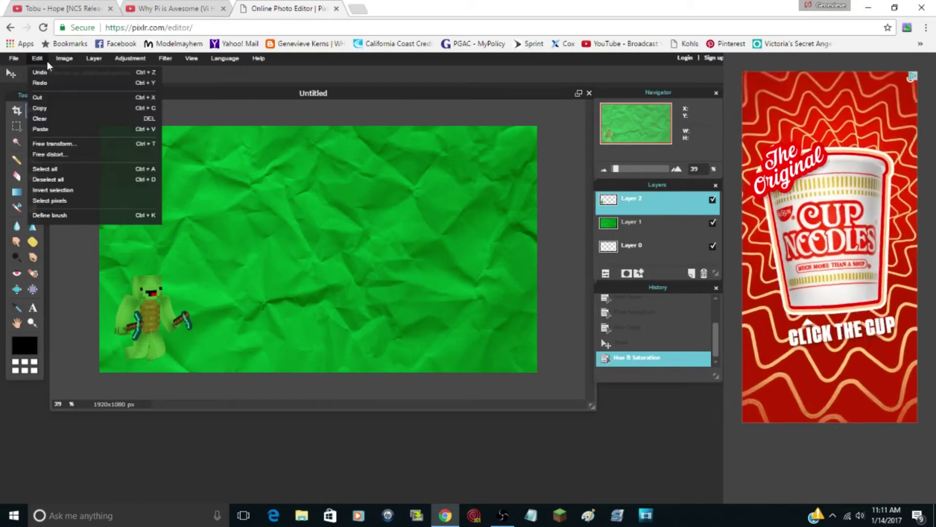
click(64, 58)
click(37, 58)
click(57, 139)
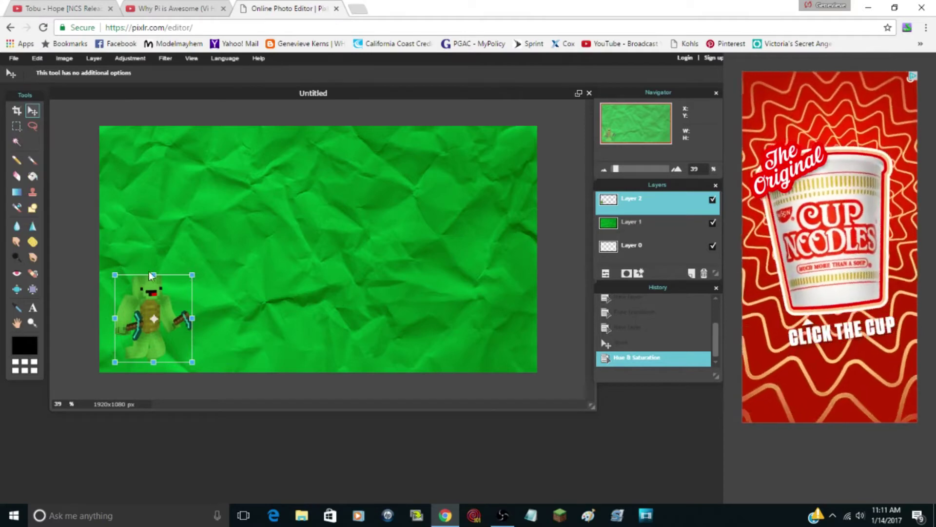
drag(153, 269, 151, 198)
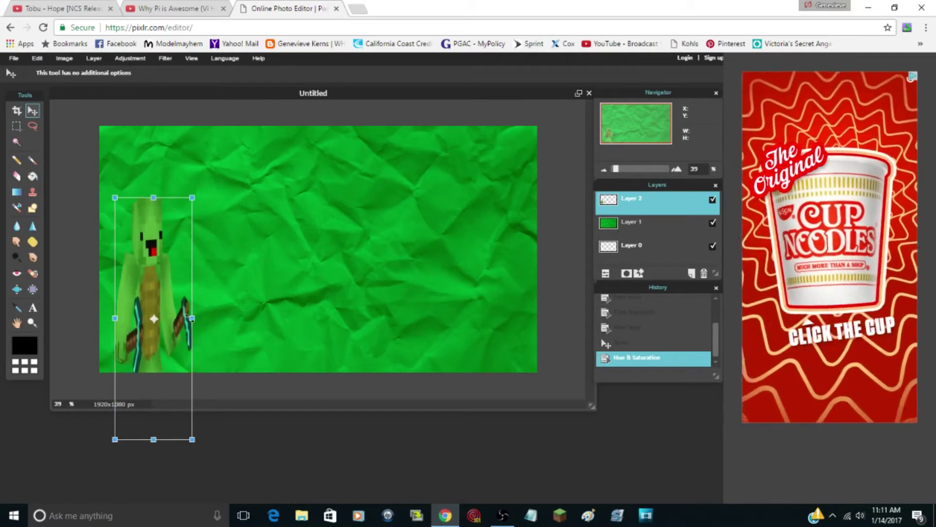
drag(193, 318, 231, 323)
drag(161, 200, 161, 217)
drag(182, 298, 192, 282)
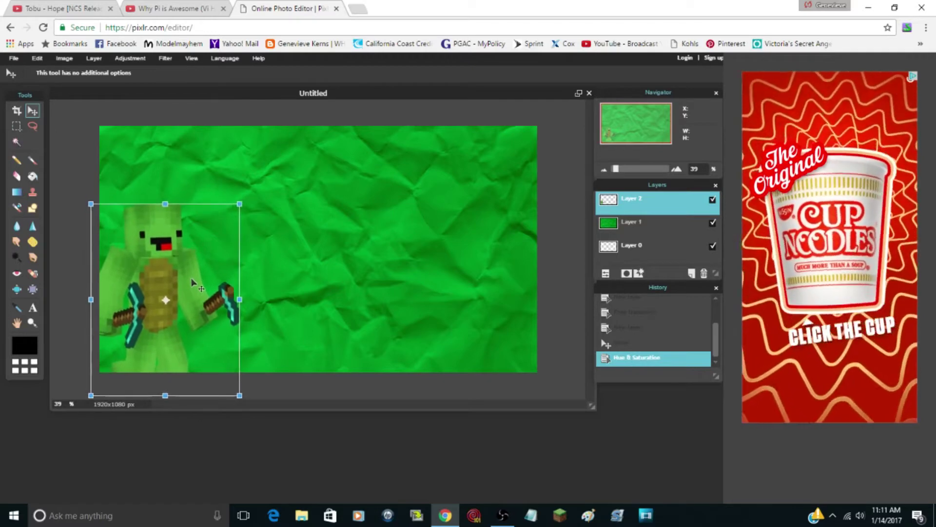
drag(236, 207, 244, 204)
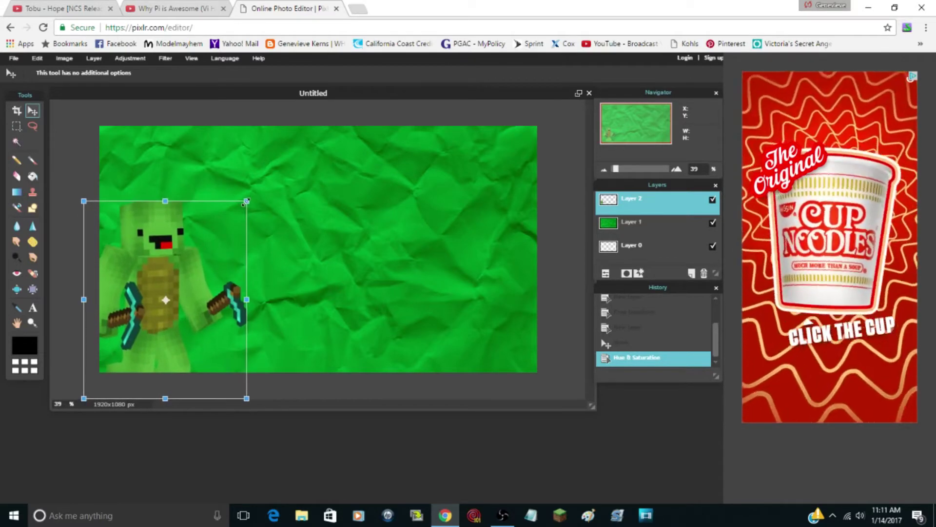
drag(216, 358, 224, 350)
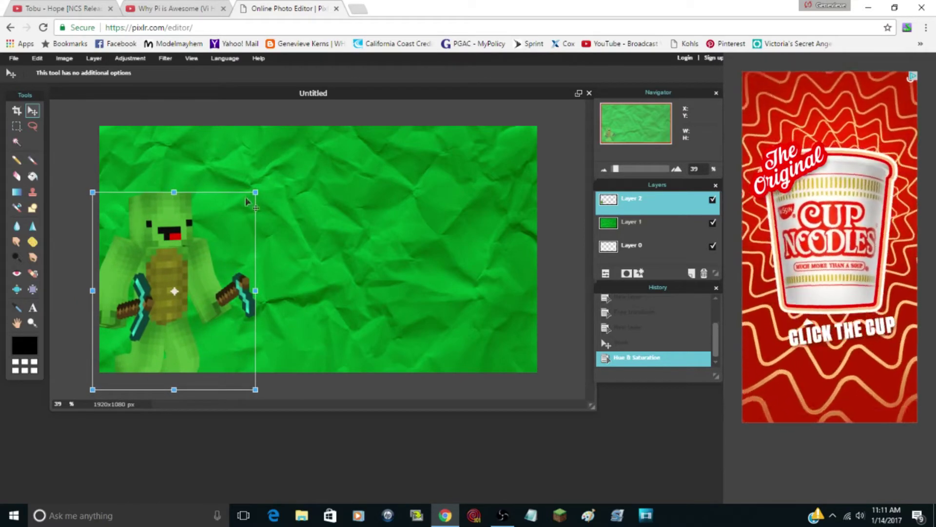
Tilt the enlarged turtlederp character slightly counterclockwise and apply the transform.
drag(265, 184, 244, 161)
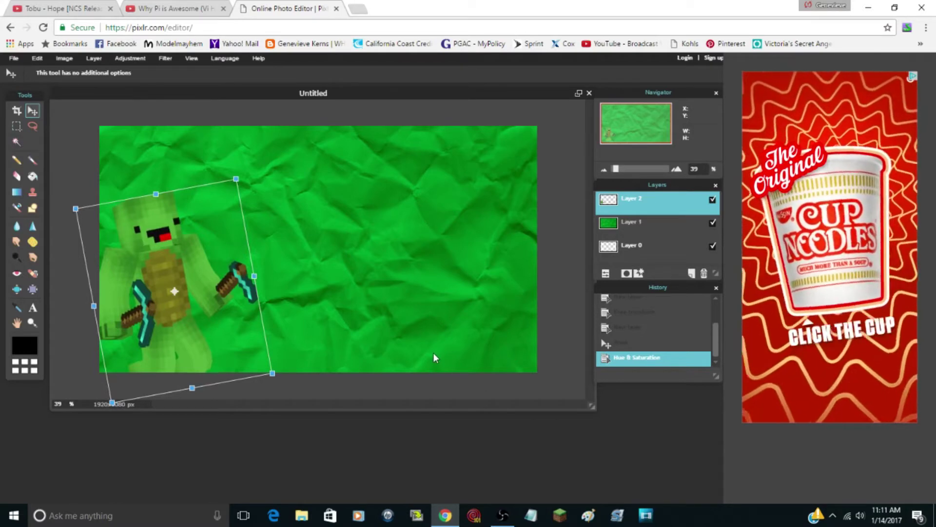
click(548, 293)
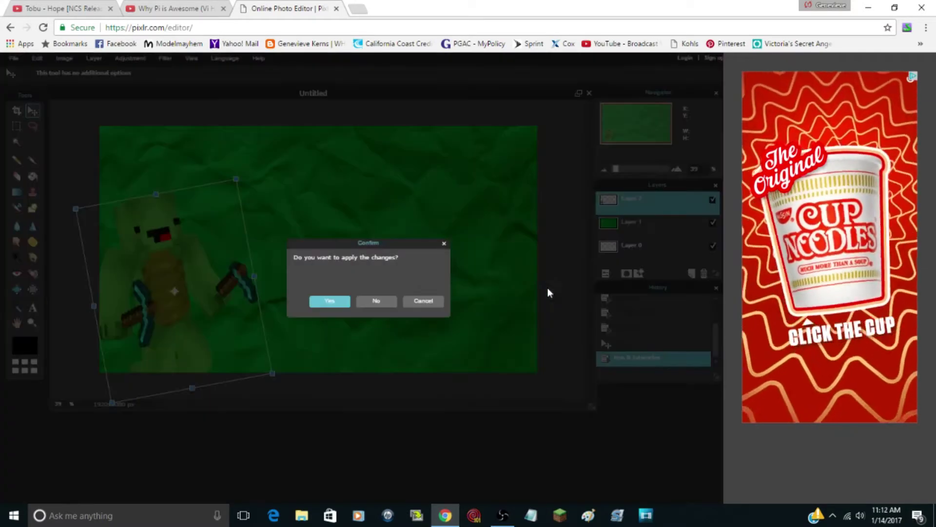
click(334, 301)
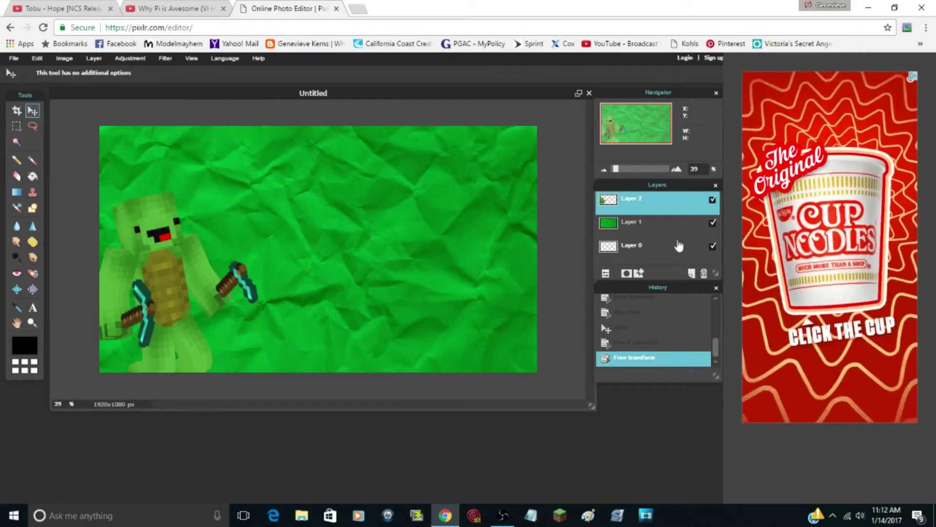
Add an Outer glow layer style to Layer 2 and set its color to black (000000).
right_click(651, 209)
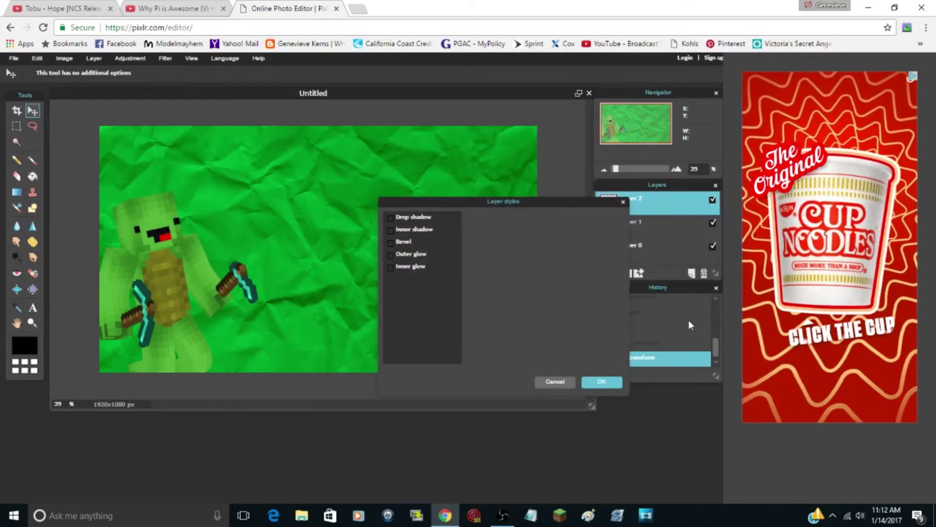
mouse_move(517, 207)
mouse_down()
mouse_move(468, 277)
mouse_move(476, 405)
mouse_move(472, 382)
mouse_move(603, 321)
mouse_move(575, 250)
mouse_move(522, 224)
mouse_up()
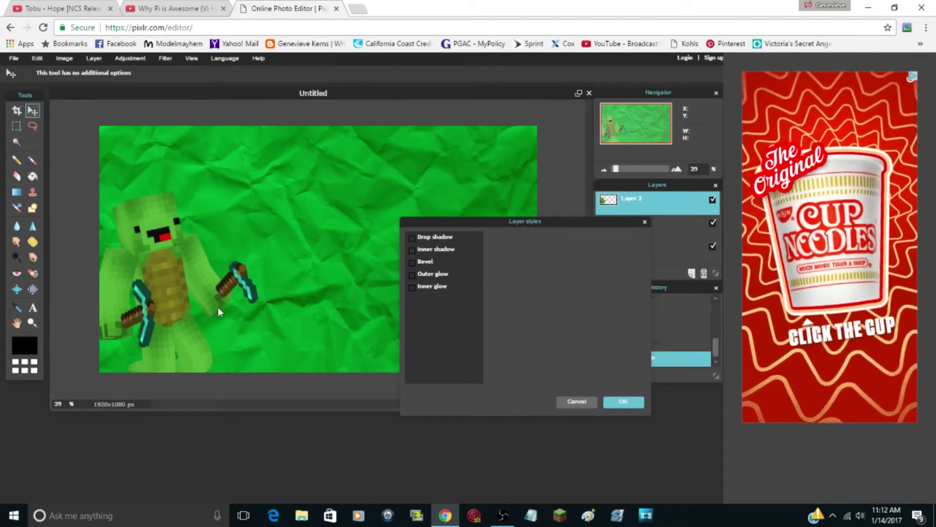
click(412, 274)
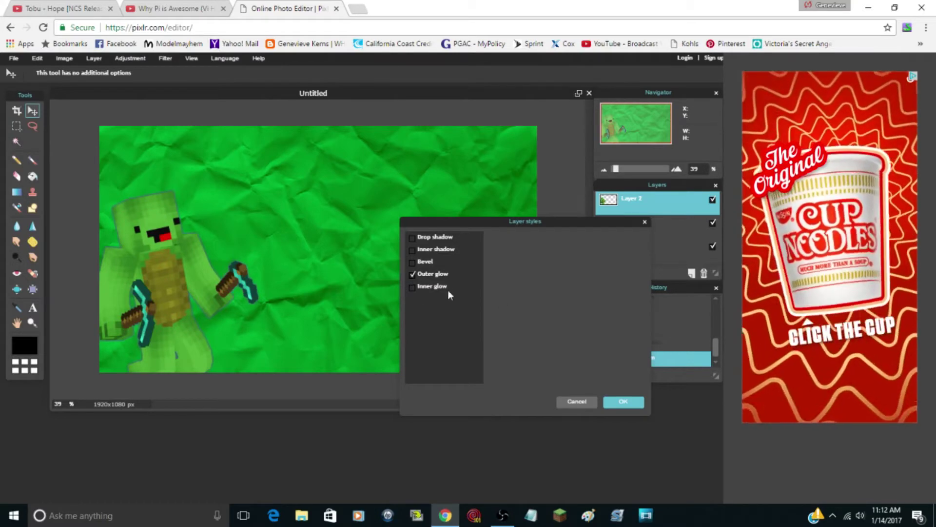
click(441, 275)
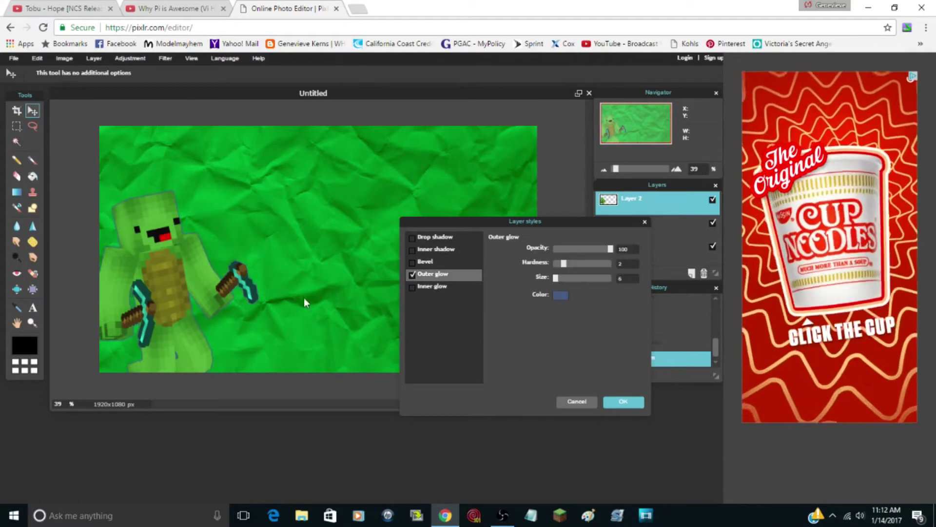
click(561, 297)
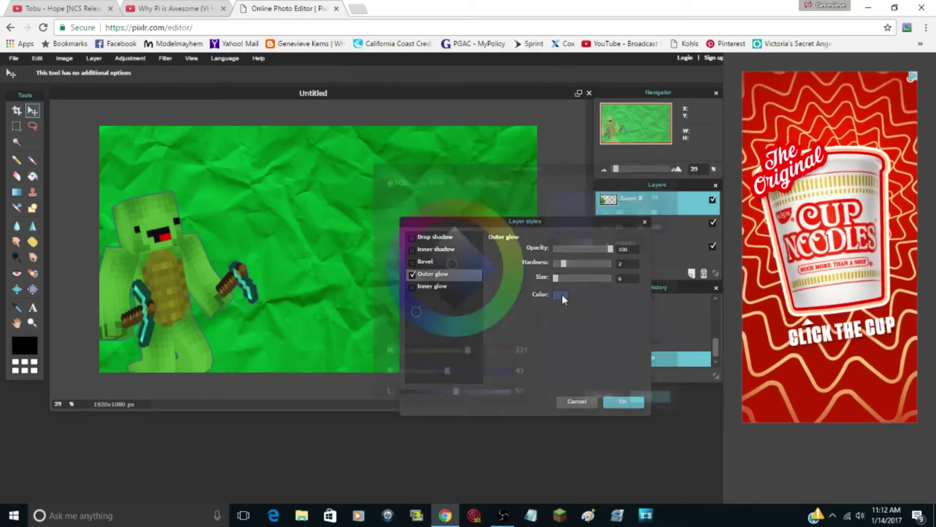
drag(420, 256, 413, 267)
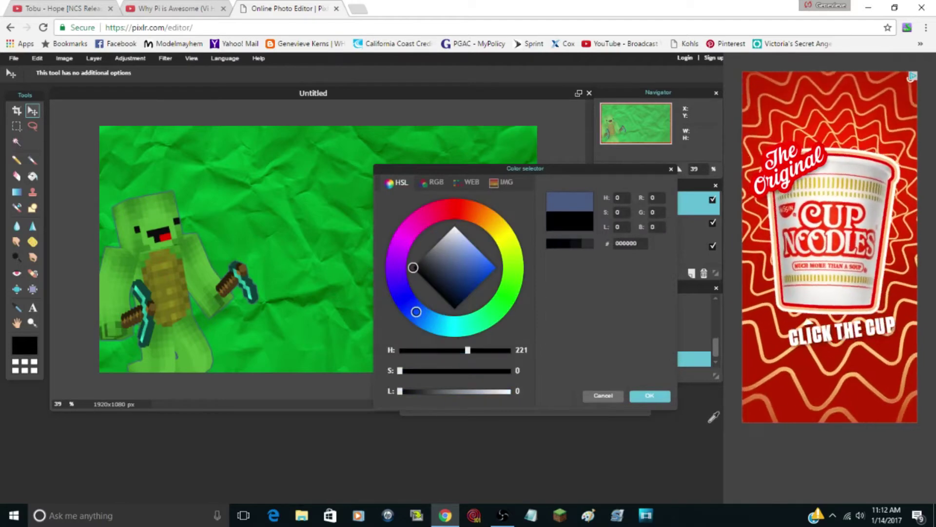
click(661, 395)
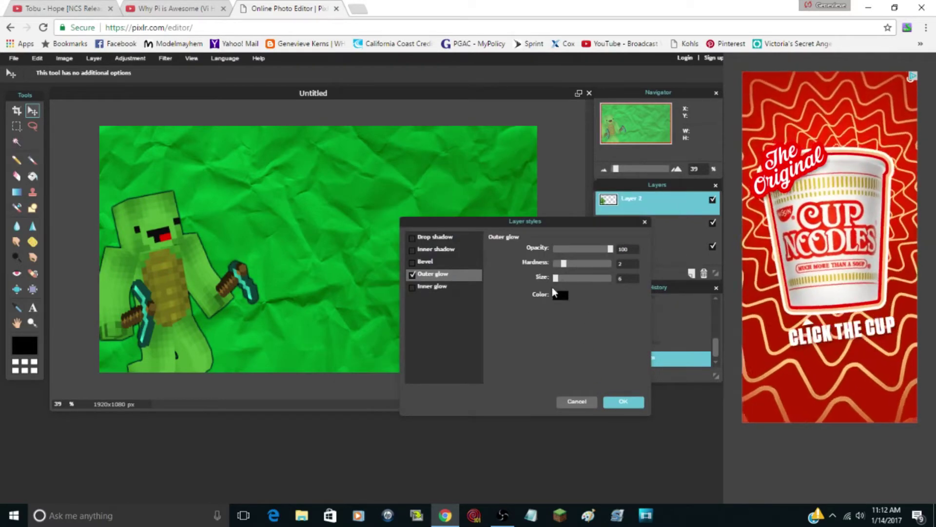
Set the character's outer glow to hardness 10 and size 8 at full opacity, and apply the layer style.
mouse_move(558, 278)
mouse_down()
mouse_move(575, 279)
mouse_move(552, 283)
mouse_up()
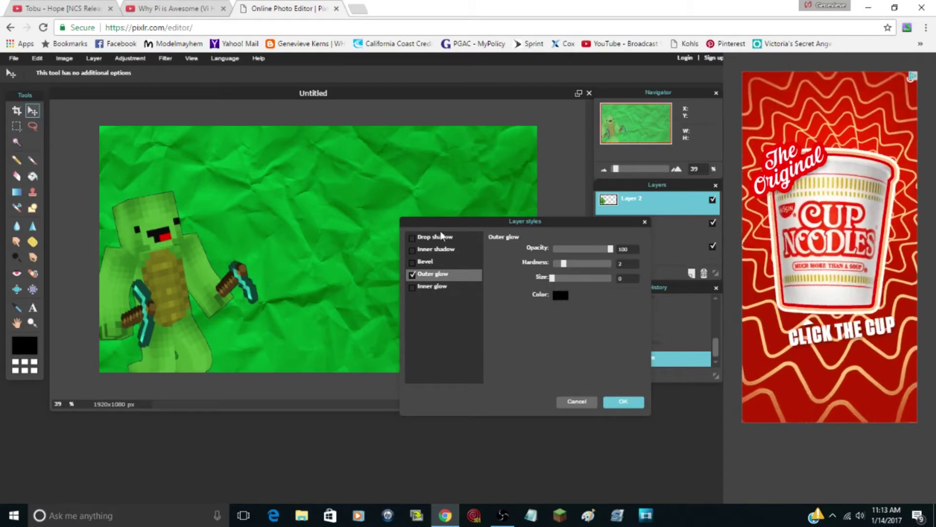
drag(564, 264, 612, 263)
mouse_move(553, 280)
mouse_down()
mouse_move(647, 288)
mouse_move(556, 287)
mouse_up()
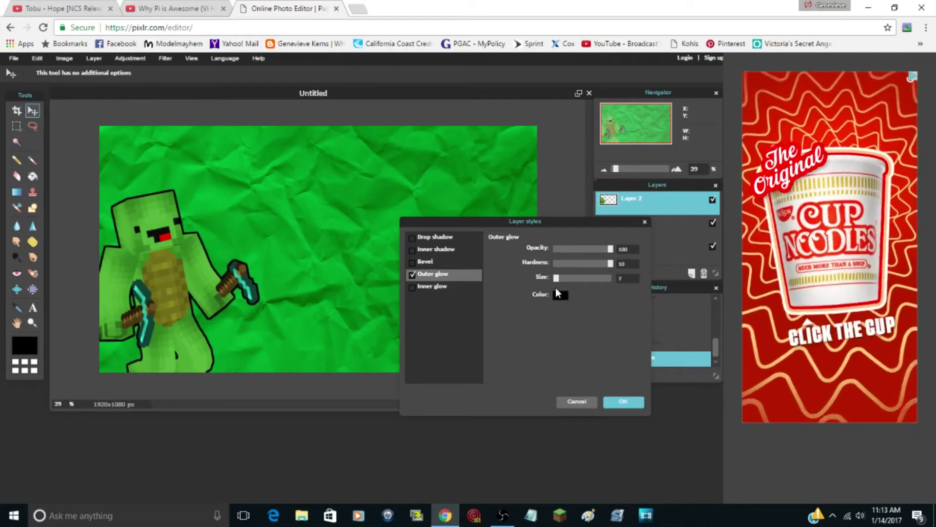
drag(555, 288, 556, 288)
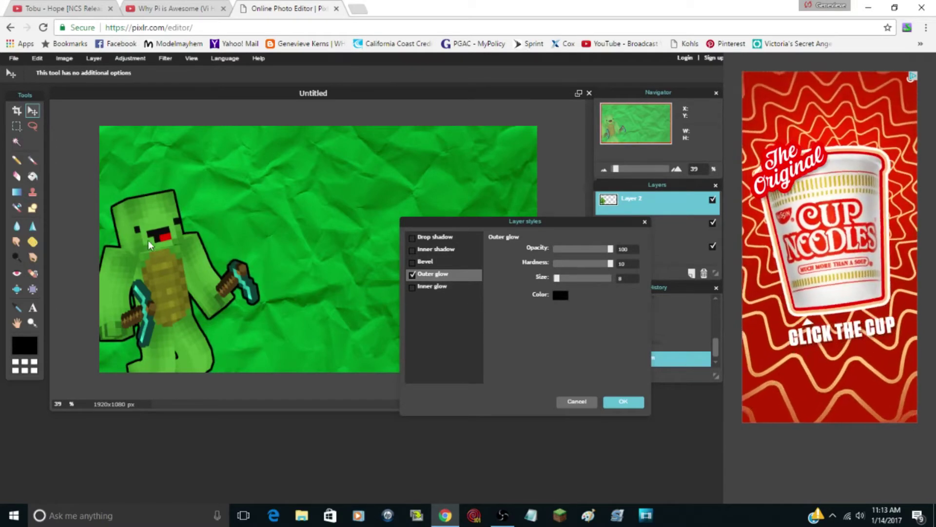
click(625, 403)
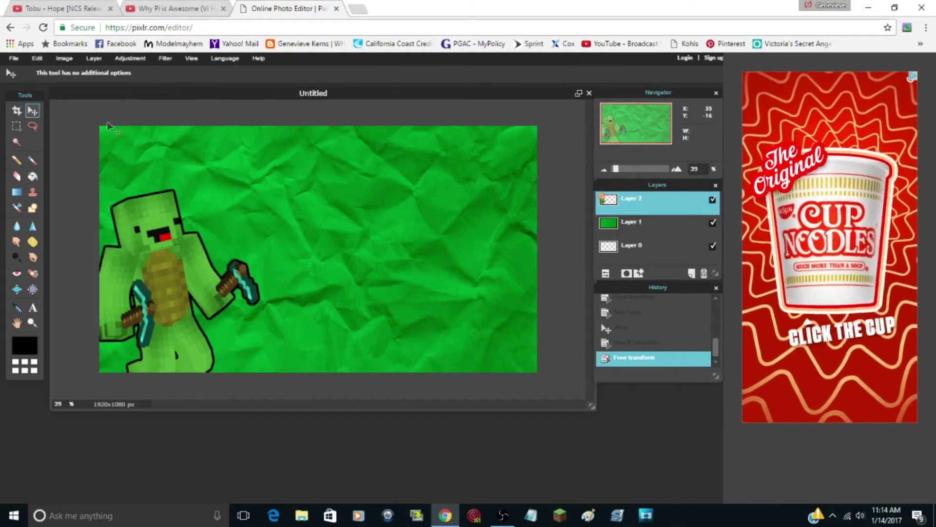
Open the "Previous" logo image coollogo_com-69261385 from the Desktop.
click(14, 58)
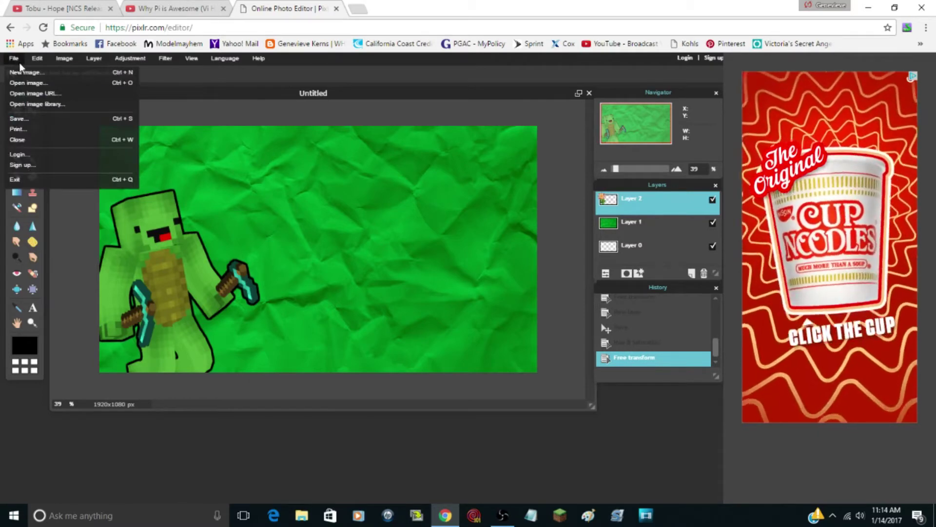
click(68, 84)
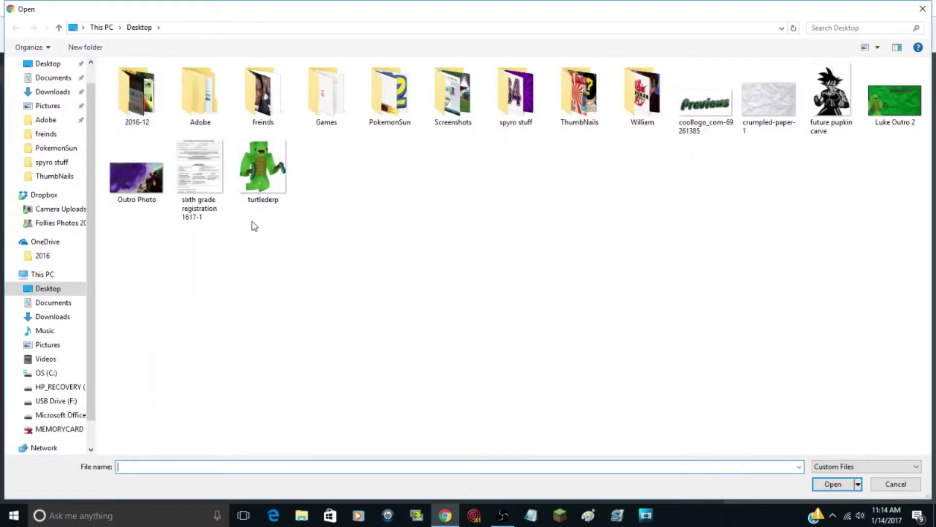
click(702, 102)
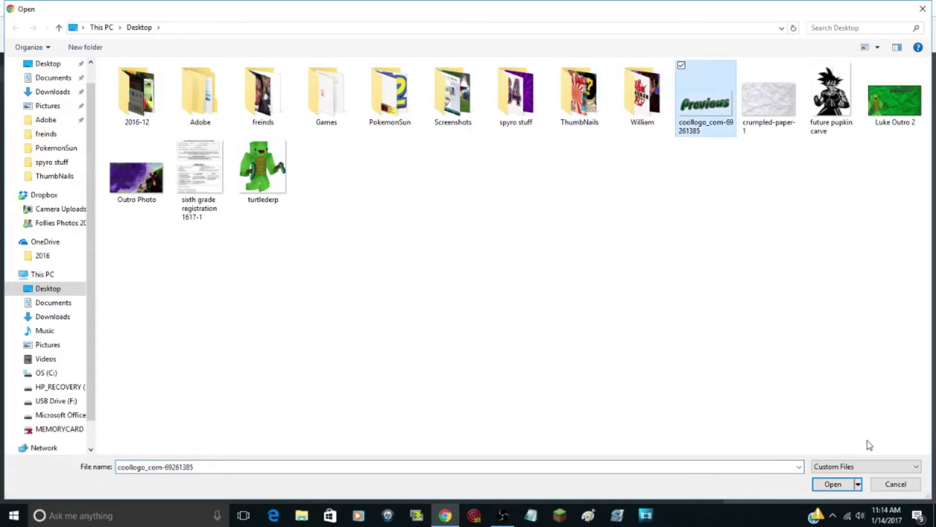
click(840, 485)
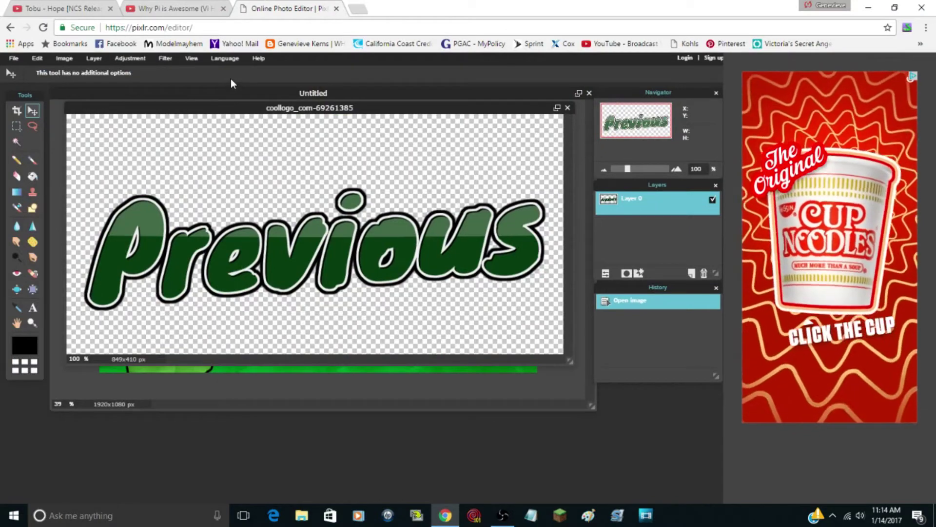
Copy the entire "Previous" logo into the Untitled image as a new layer, closing the logo file without saving.
key(ctrl+a)
click(567, 107)
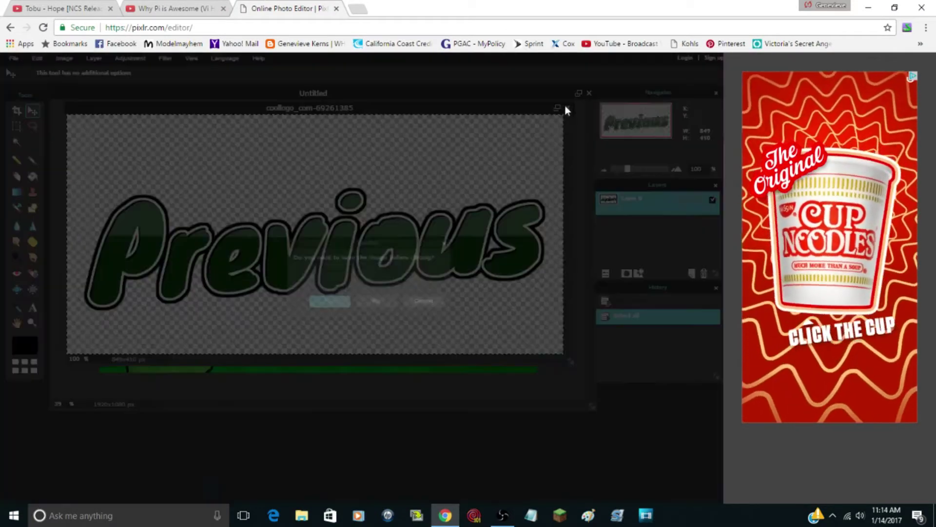
click(384, 300)
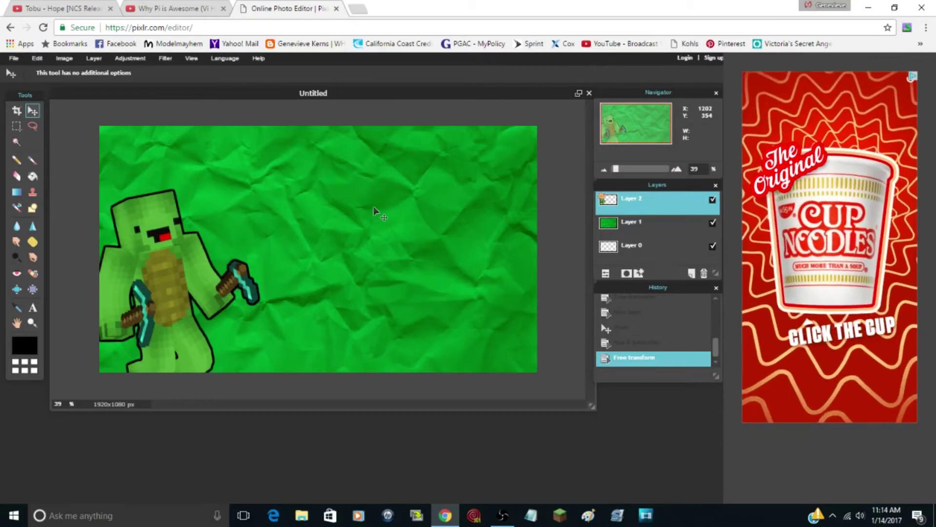
key(ctrl+v)
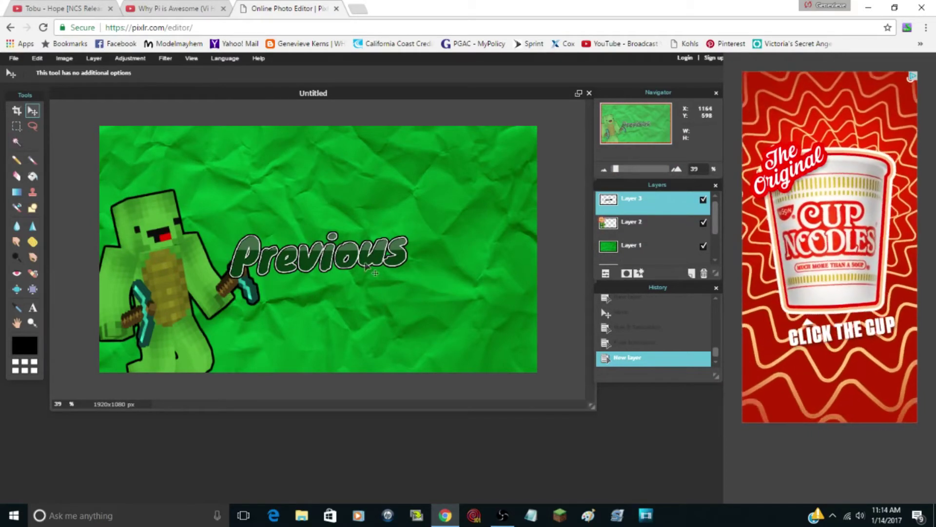
Move the "Previous" logo to the upper part of the canvas, right of center, and enlarge it slightly with Free transform.
drag(337, 261, 395, 188)
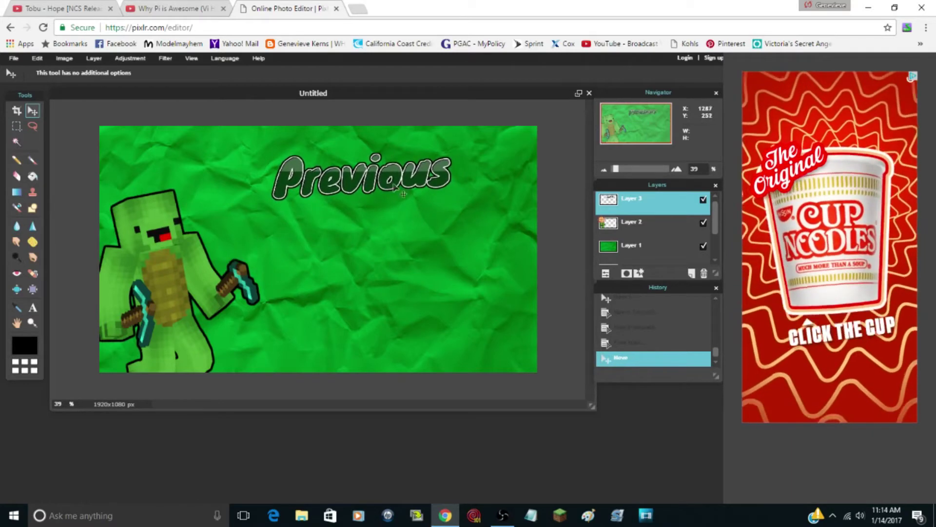
click(37, 58)
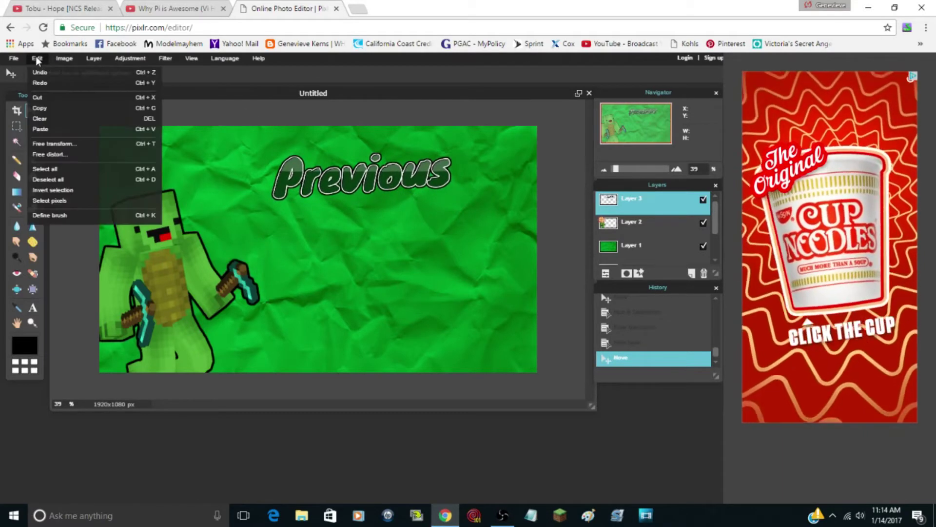
click(68, 144)
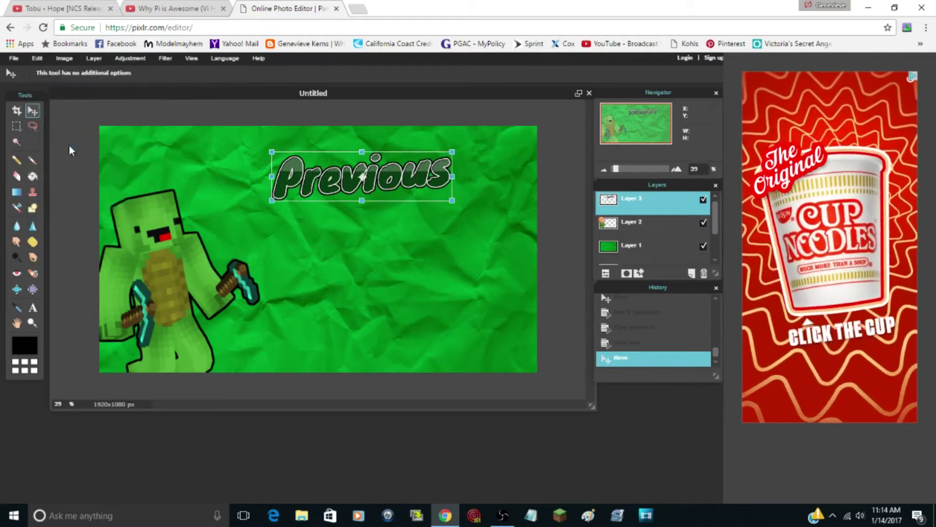
drag(450, 200, 458, 204)
drag(396, 183, 412, 176)
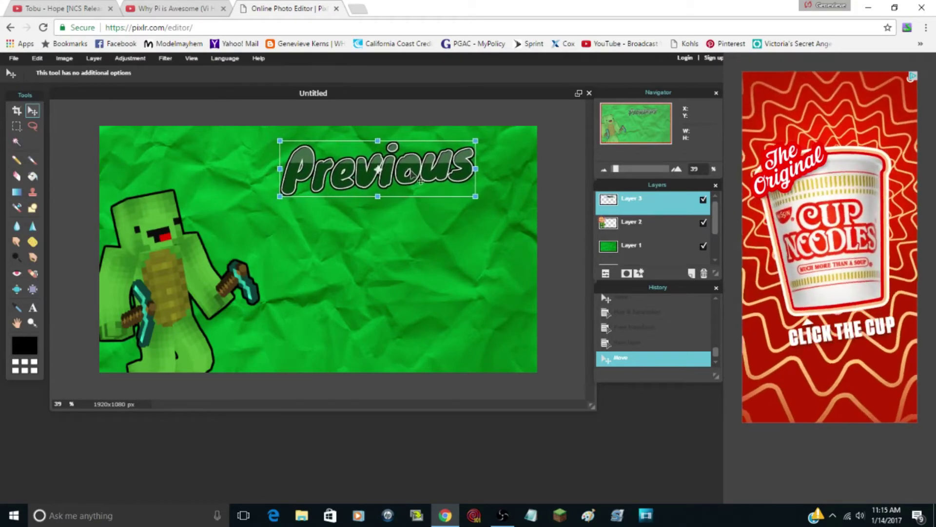
click(467, 260)
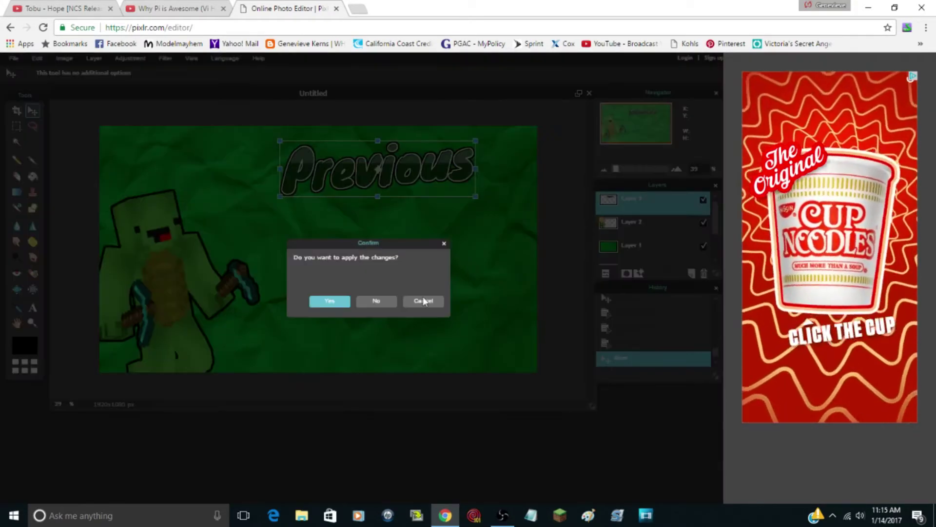
click(329, 299)
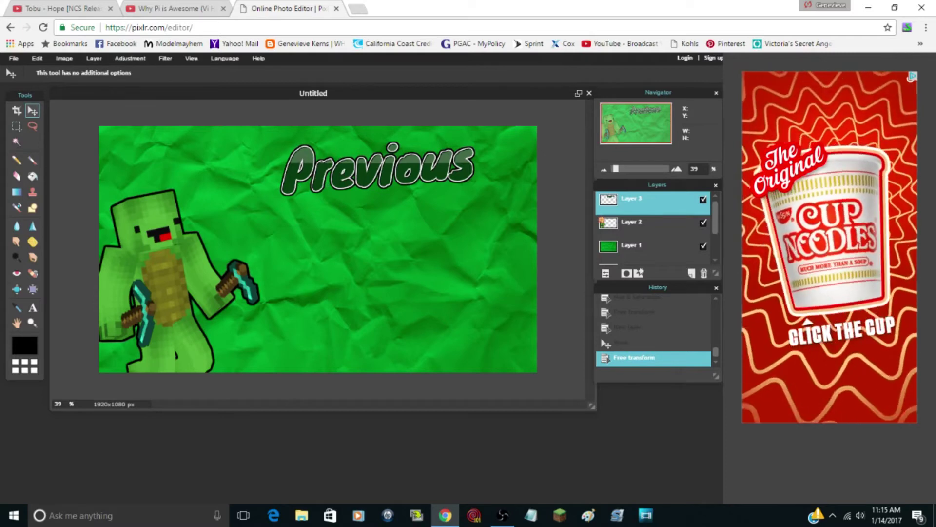
Add an outer glow to the "Previous" logo layer and set its color to black (000000).
right_click(659, 208)
click(715, 316)
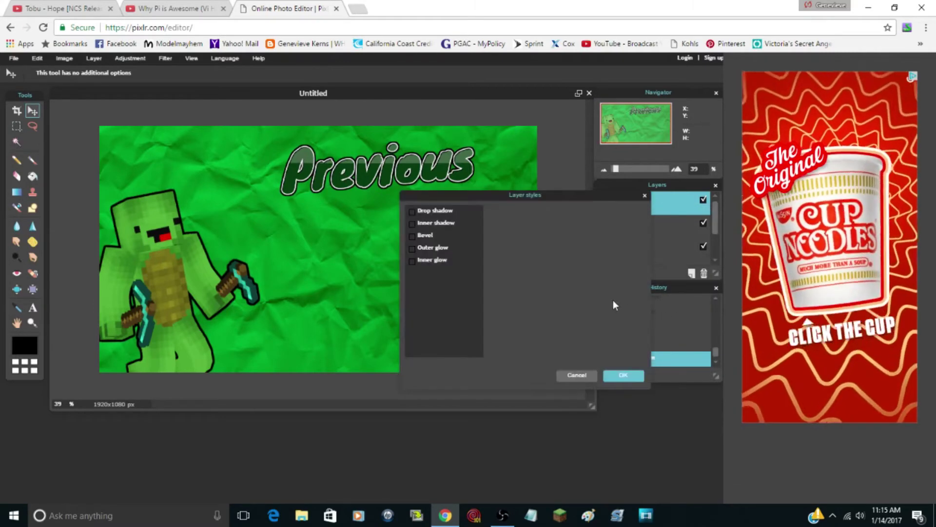
click(434, 247)
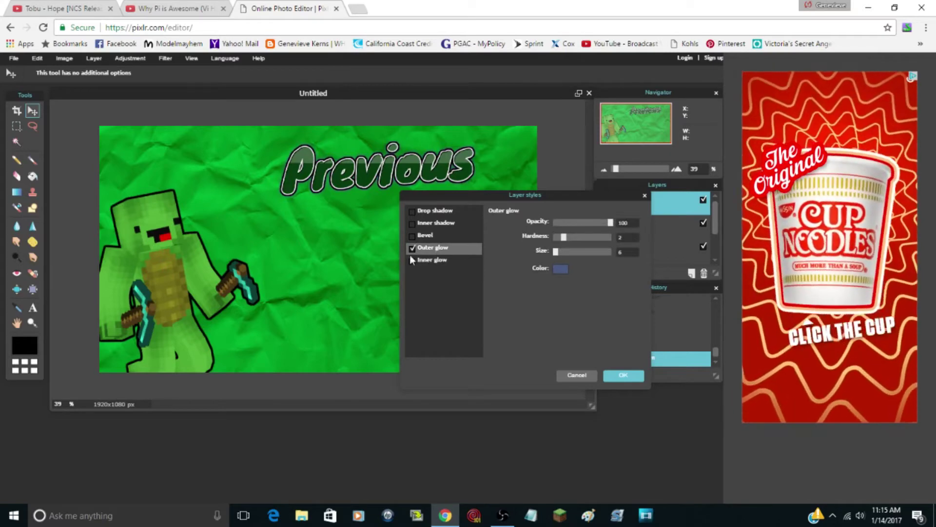
click(560, 268)
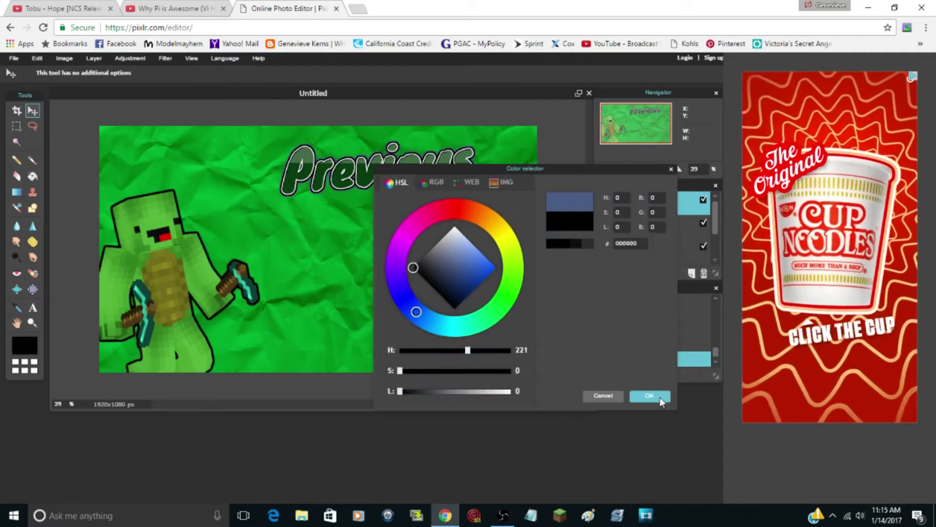
click(654, 396)
Set the logo's outer glow to hardness 10 and size 5, and apply the layer style.
drag(563, 237, 615, 237)
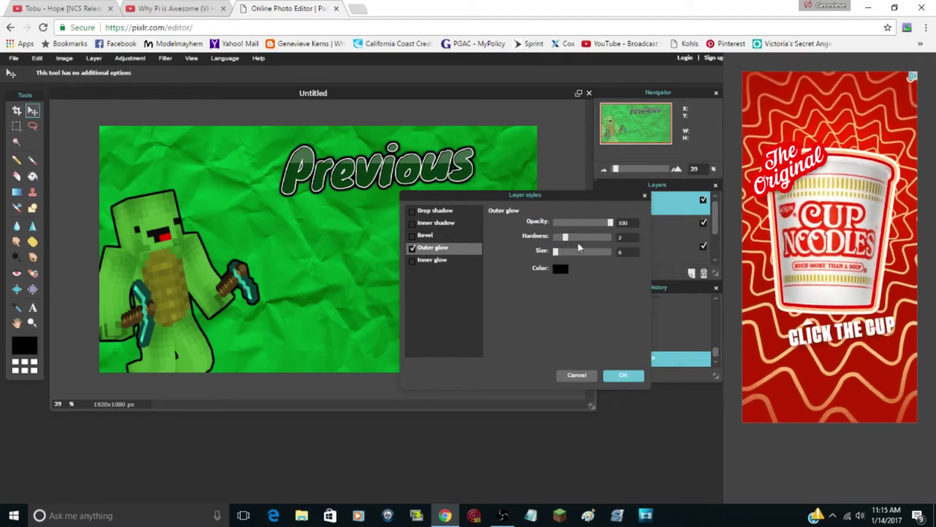
mouse_move(557, 250)
mouse_down()
mouse_move(572, 256)
mouse_move(559, 253)
mouse_move(555, 267)
mouse_up()
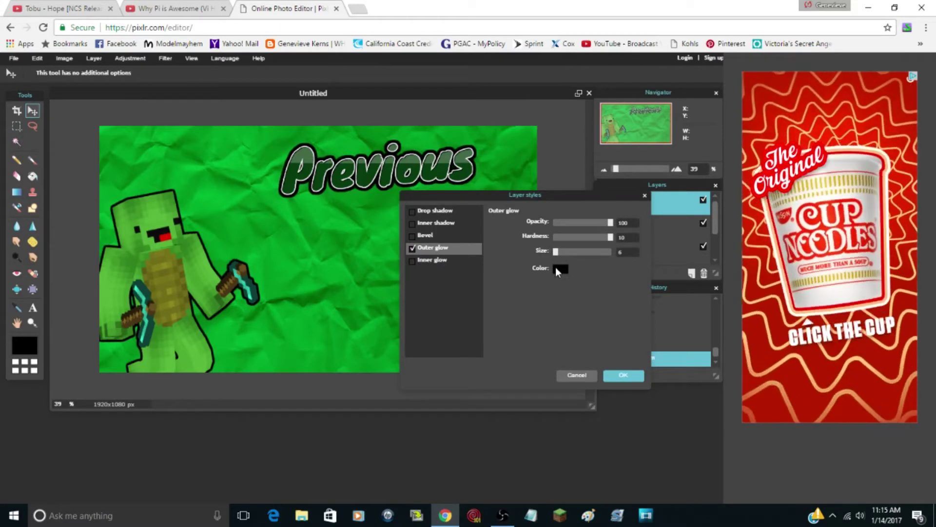
drag(557, 268, 556, 267)
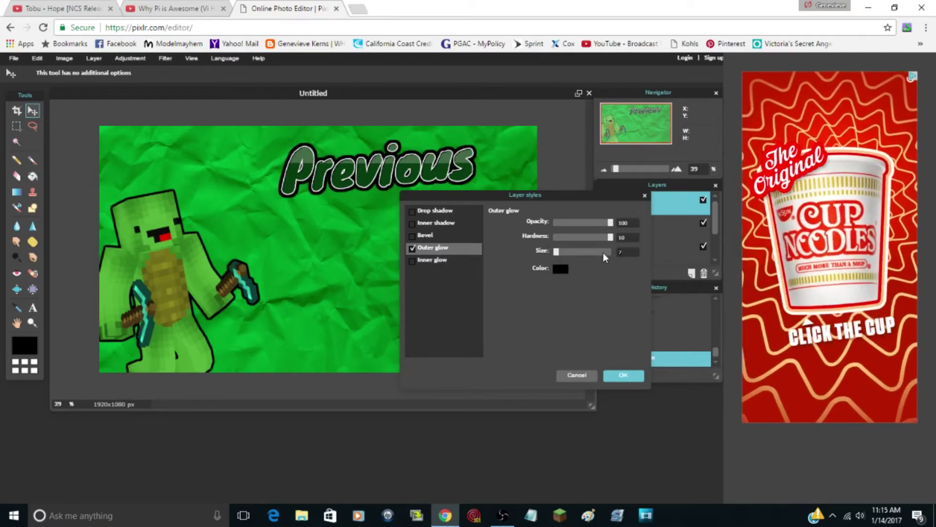
scroll(599, 252, down, 2)
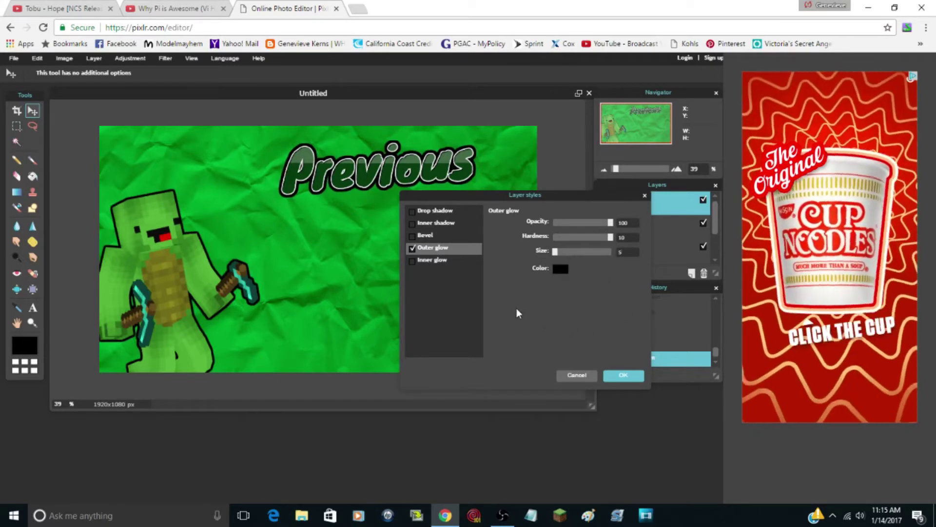
click(623, 376)
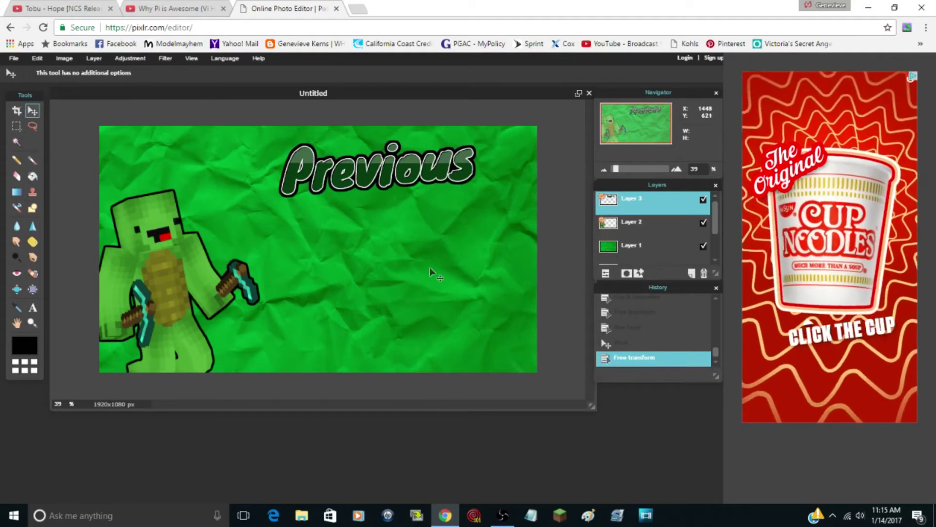
Nudge the "Previous" logo slightly right and down within the upper part of the canvas.
drag(406, 171, 419, 183)
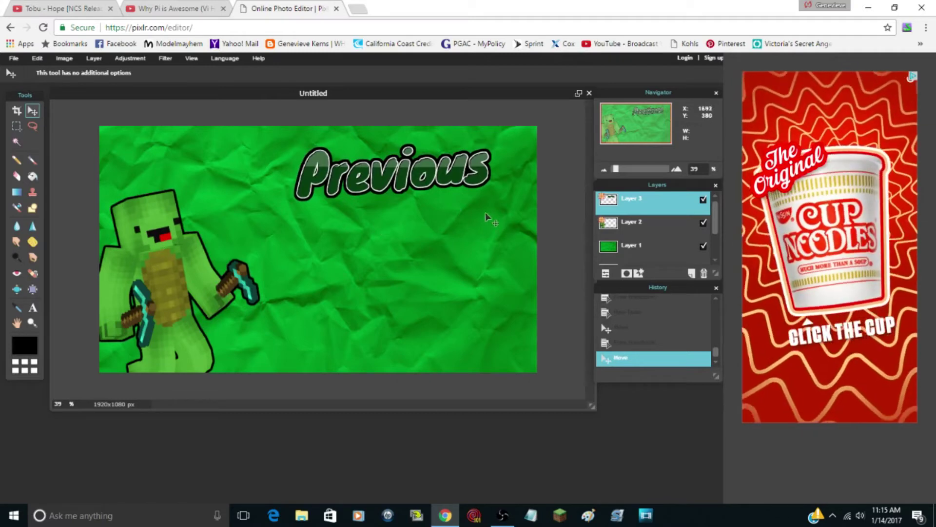
mouse_move(413, 179)
mouse_down()
mouse_move(403, 179)
mouse_move(410, 188)
mouse_up()
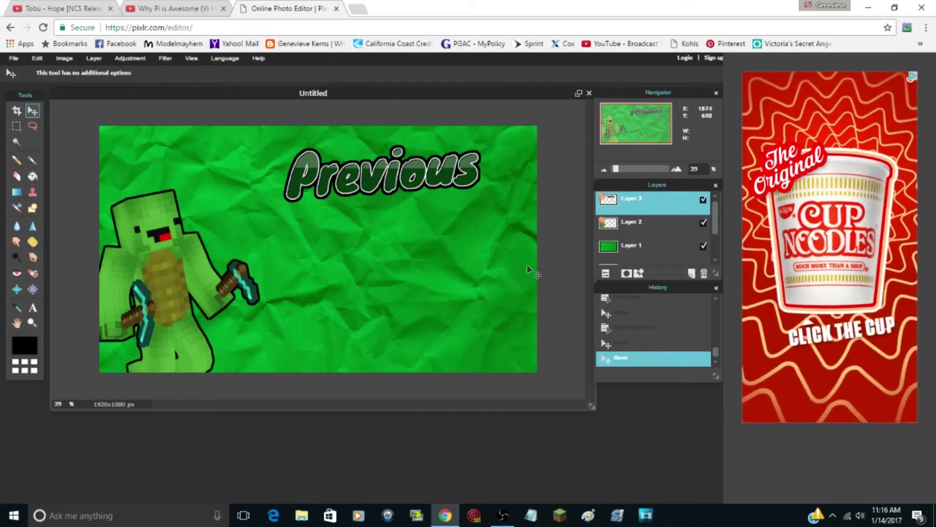
Select Layer 1, the green paper background, and enable an inner glow in its layer styles.
click(650, 248)
double_click(703, 247)
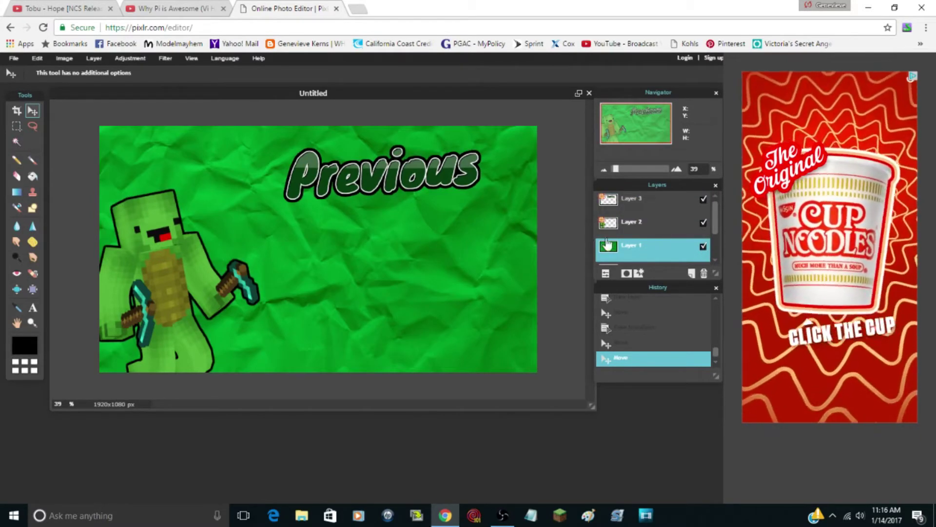
scroll(658, 252, down, 1)
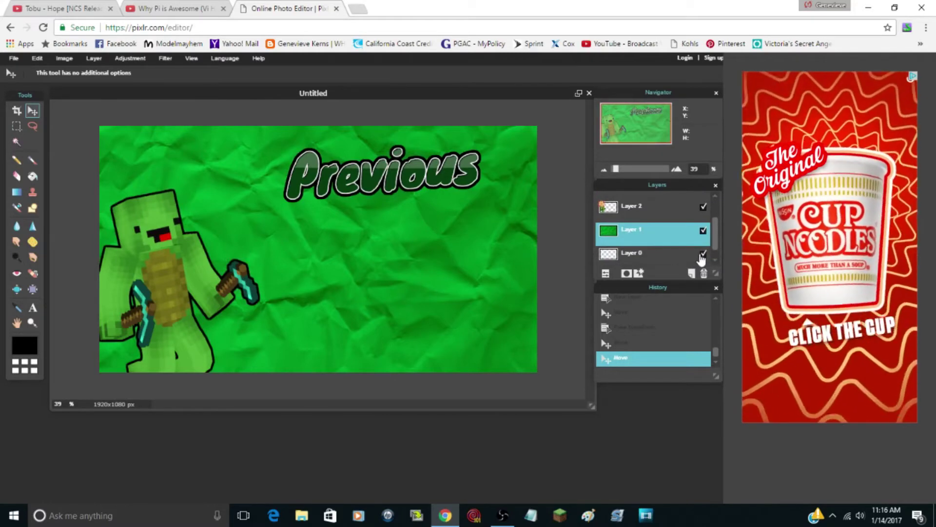
scroll(627, 248, up, 1)
scroll(627, 247, up, 1)
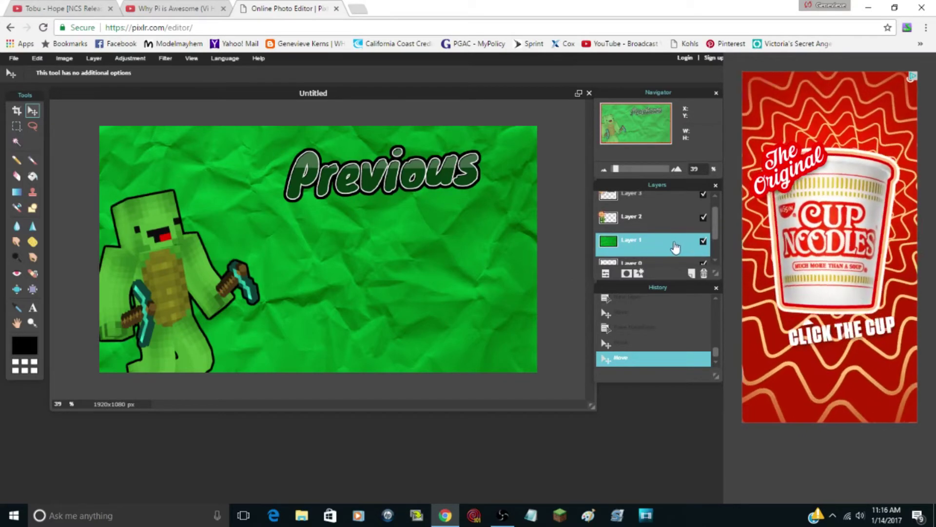
scroll(620, 371, down, 1)
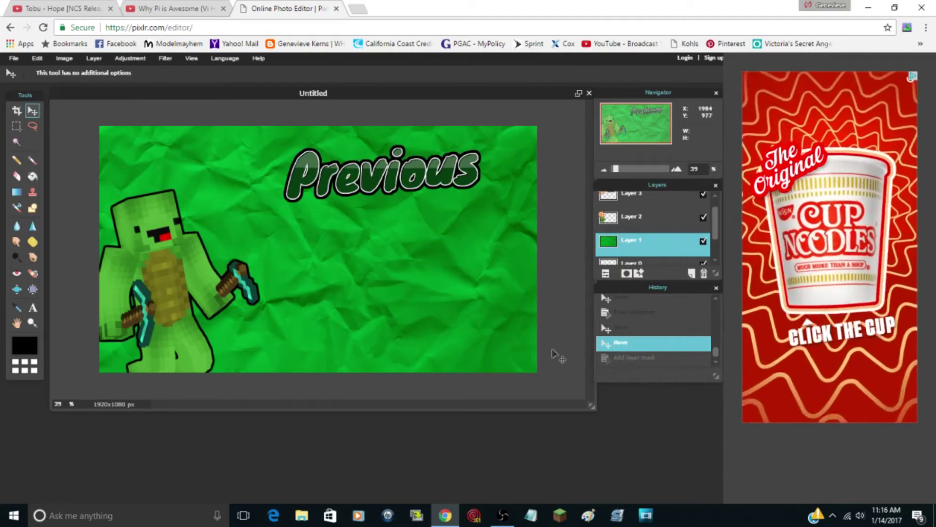
right_click(666, 248)
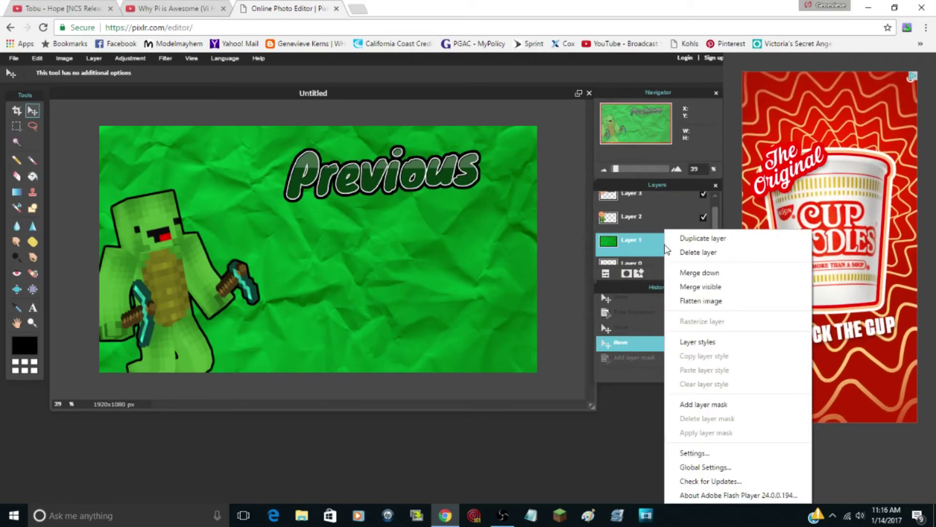
click(710, 342)
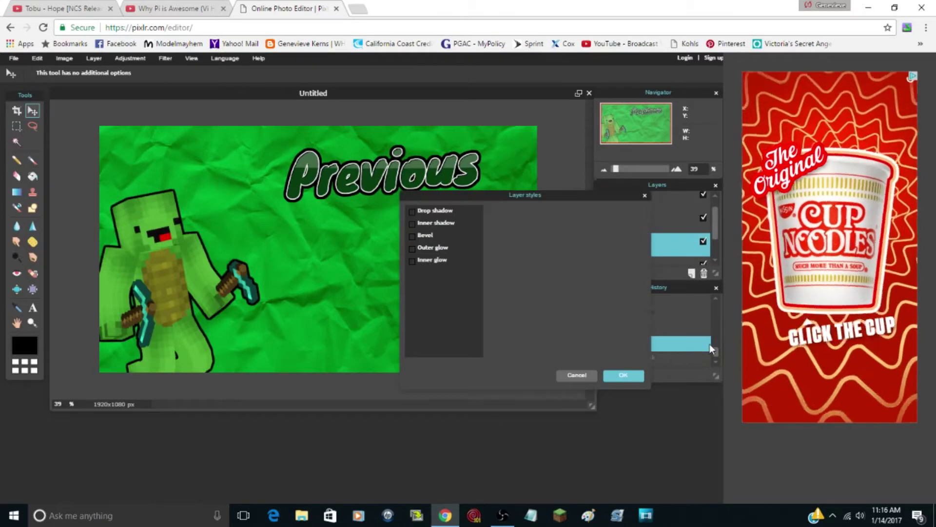
click(432, 261)
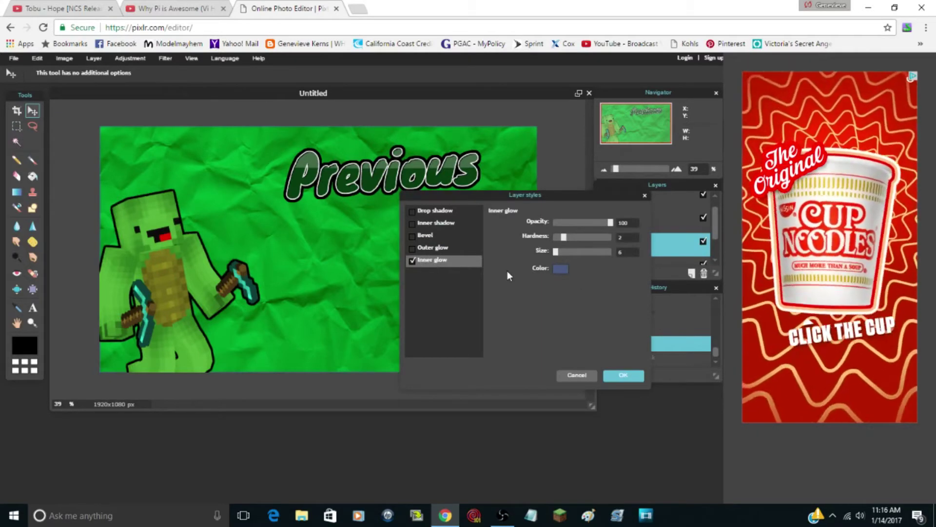
Set the background's inner glow to hardness 10 and its color to black (000000).
drag(564, 238, 616, 265)
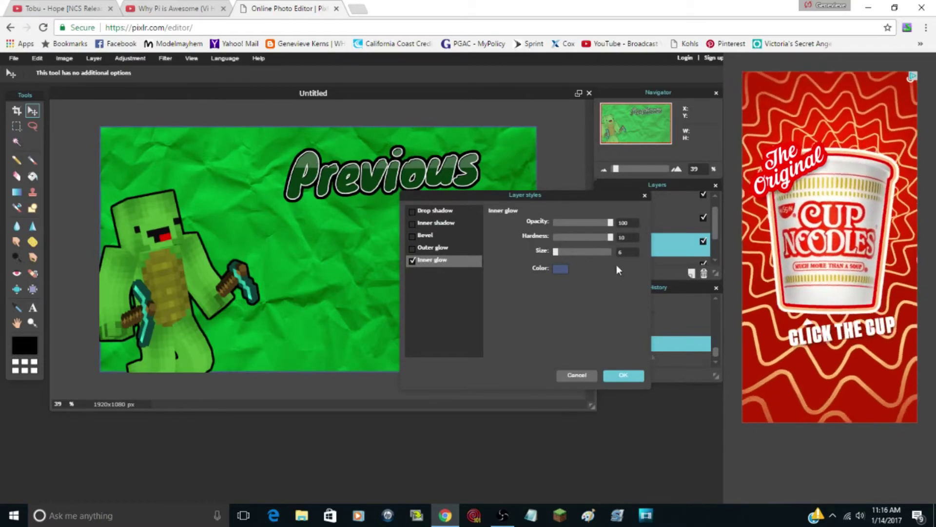
click(558, 268)
drag(455, 254, 455, 306)
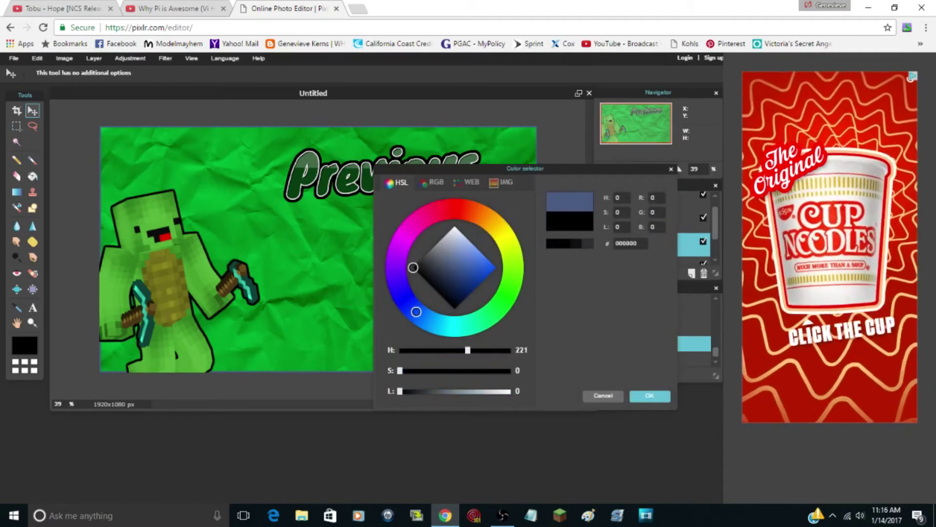
click(648, 396)
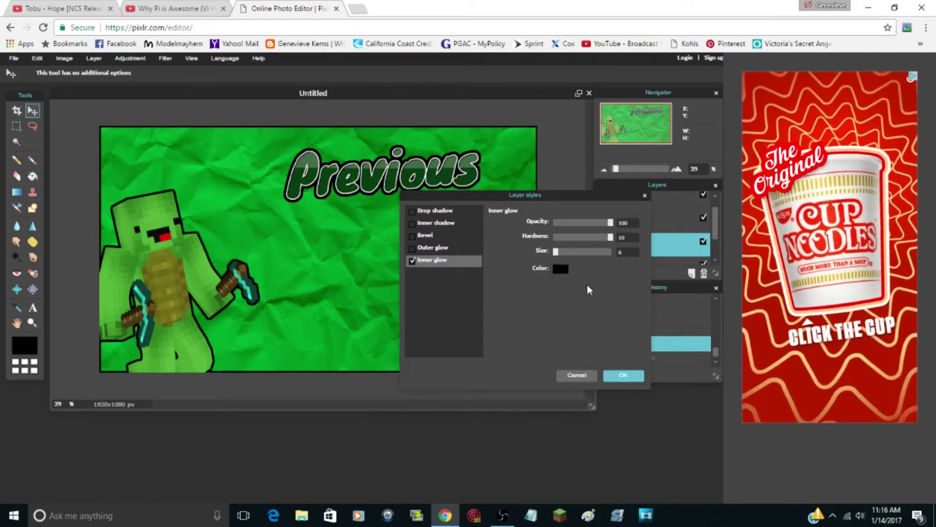
Increase the background's inner glow size to 30 and apply the layer style.
mouse_move(555, 252)
mouse_down()
mouse_move(575, 262)
mouse_move(566, 261)
mouse_up()
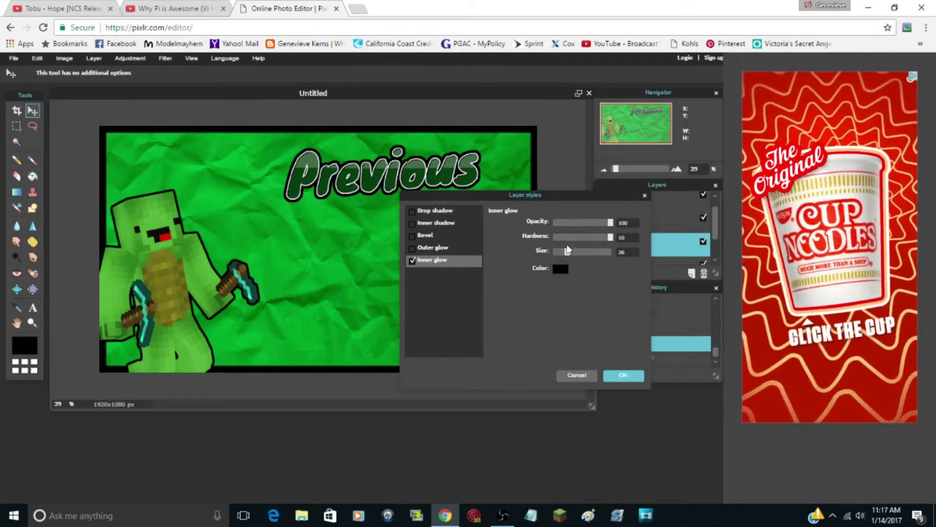
drag(579, 211, 464, 410)
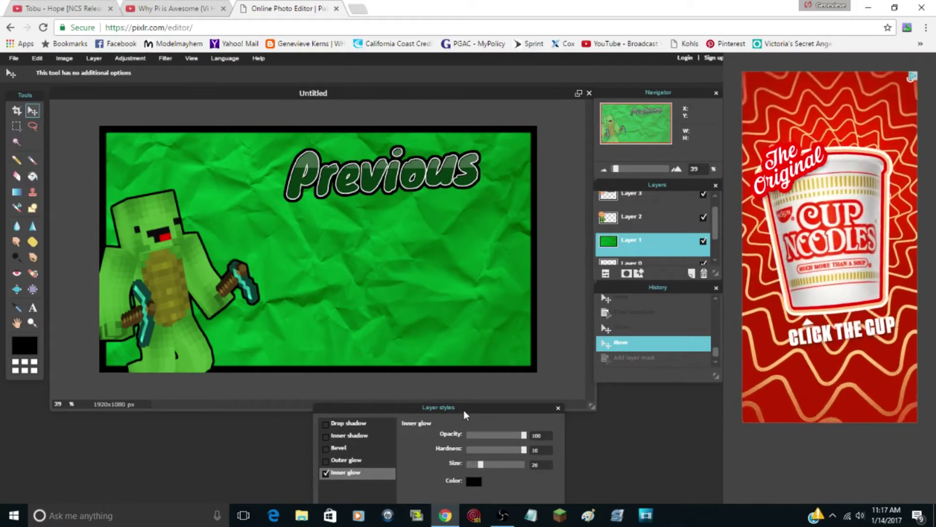
drag(464, 411, 466, 279)
drag(484, 332, 487, 332)
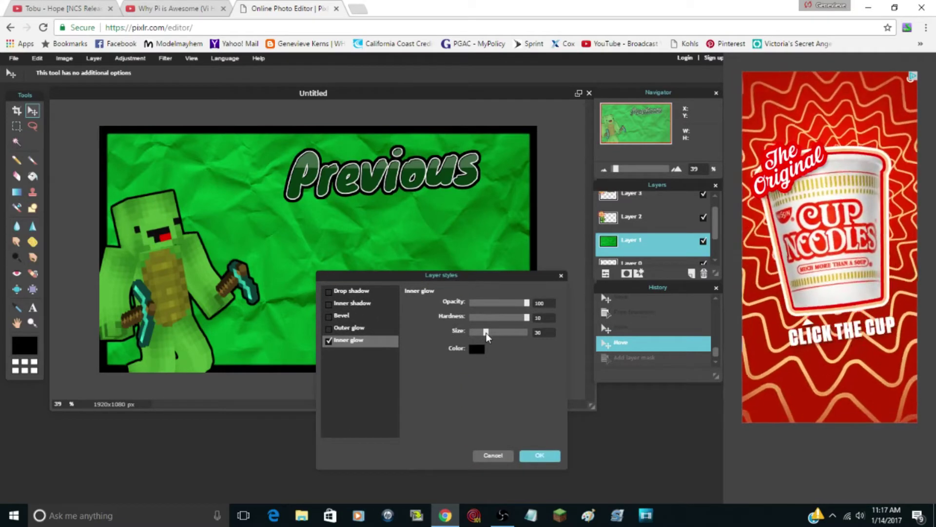
click(546, 455)
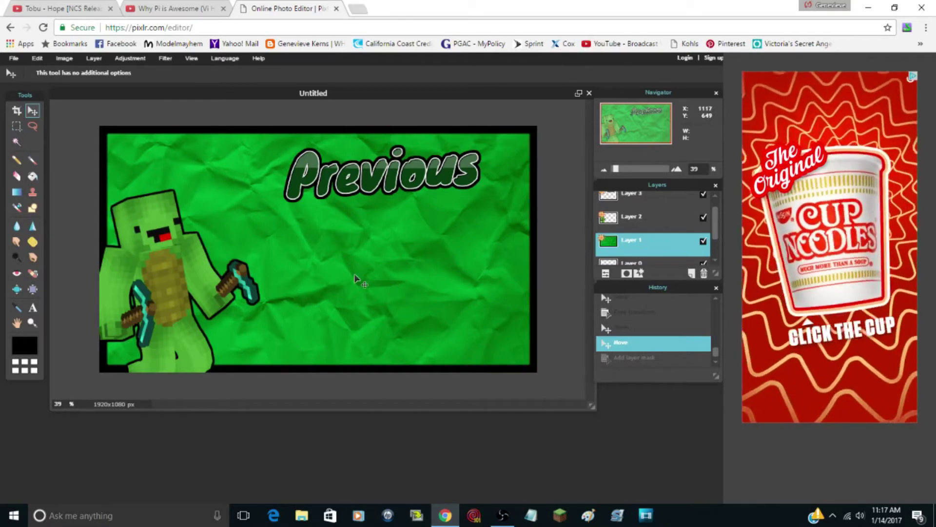
Start a Free transform on the green background layer, widen it slightly and adjust its position on the canvas.
click(13, 58)
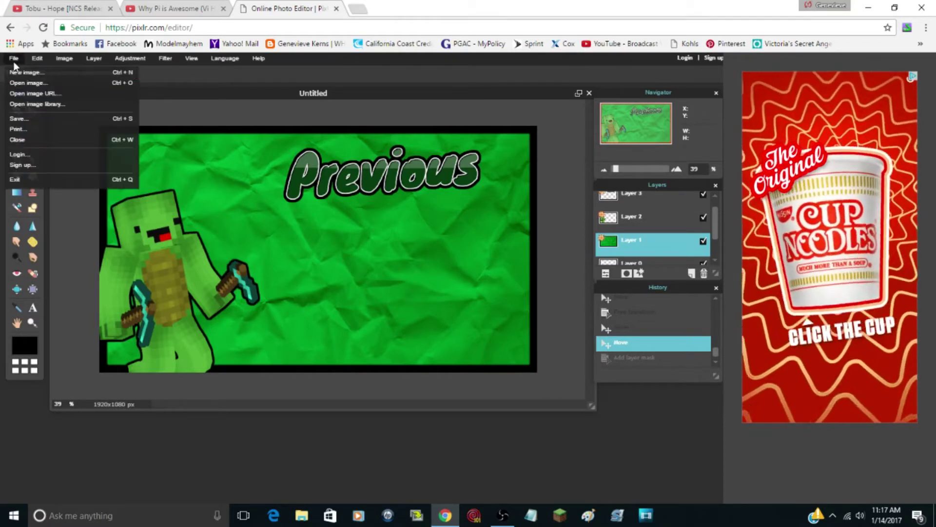
click(38, 58)
click(38, 58)
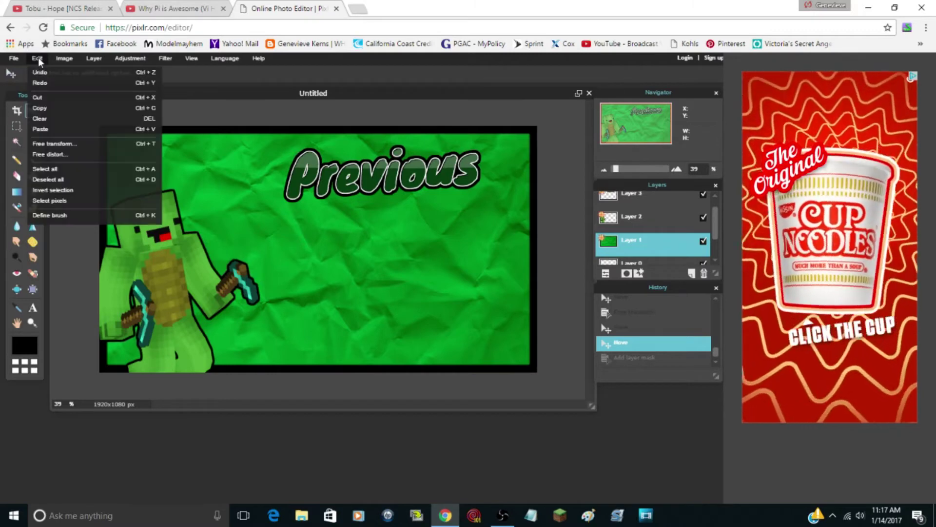
click(84, 145)
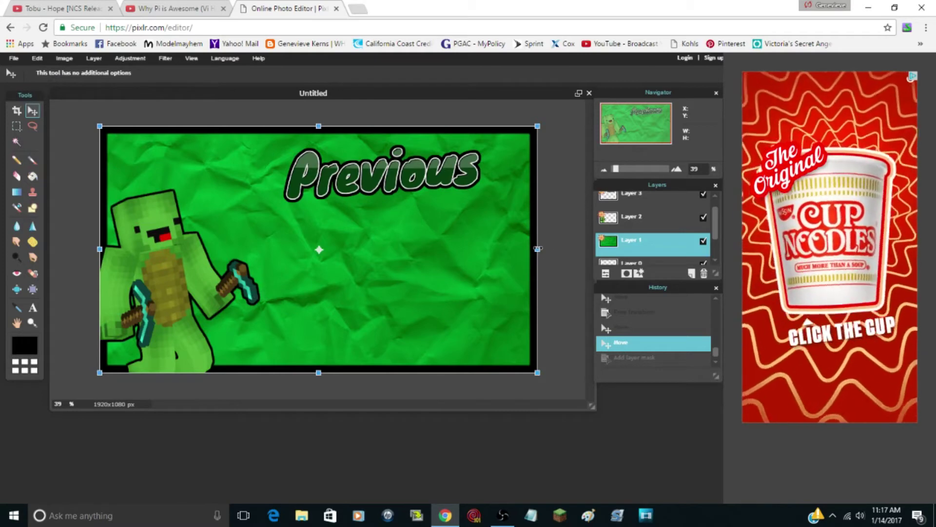
drag(539, 249, 539, 249)
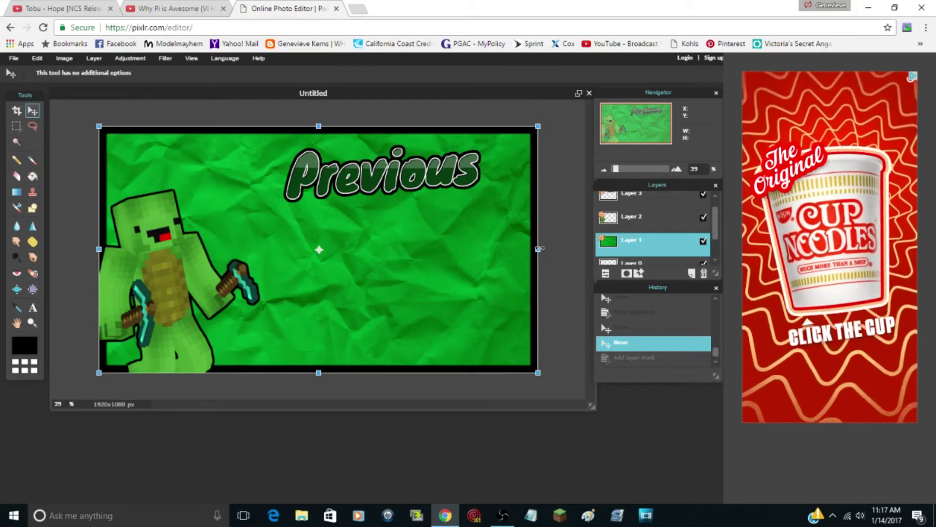
drag(432, 275, 431, 272)
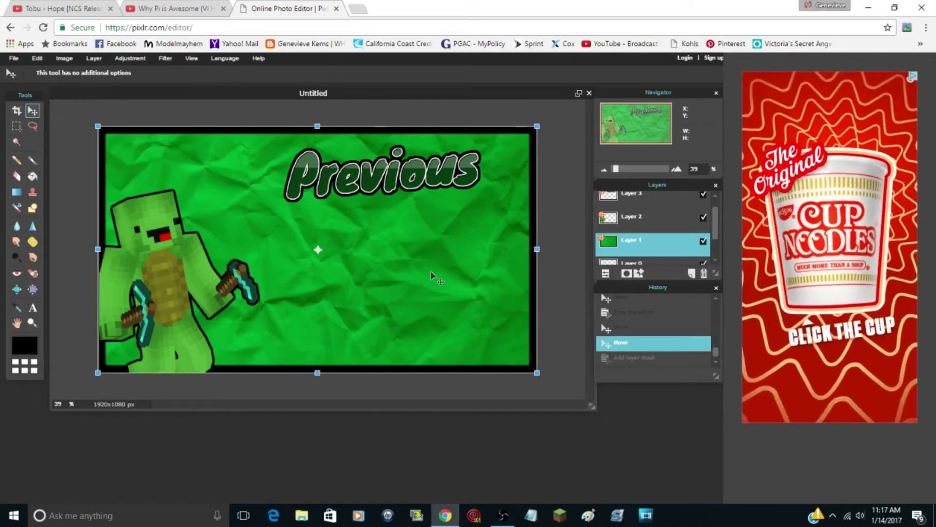
drag(537, 249, 539, 249)
drag(459, 274, 462, 275)
drag(358, 282, 356, 278)
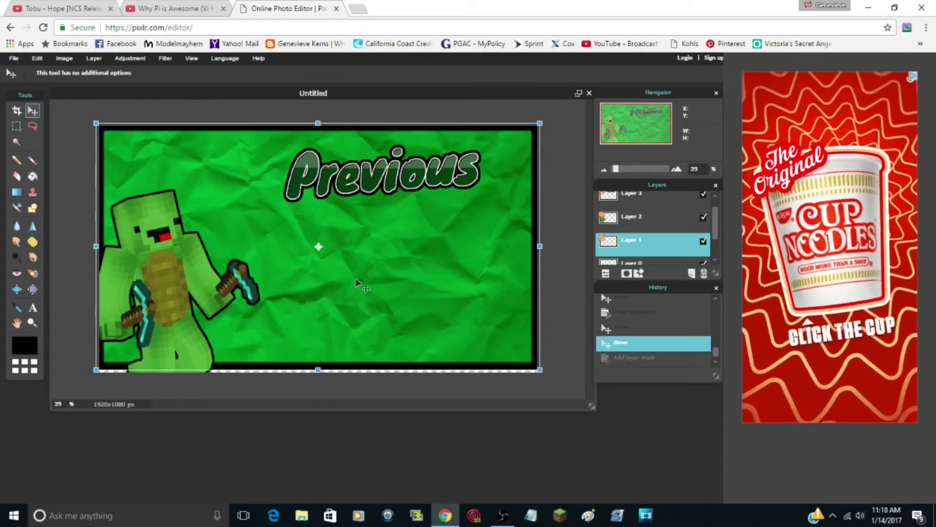
Enlarge the green background slightly beyond the canvas edges, recenter it and apply the transform.
drag(92, 371, 85, 376)
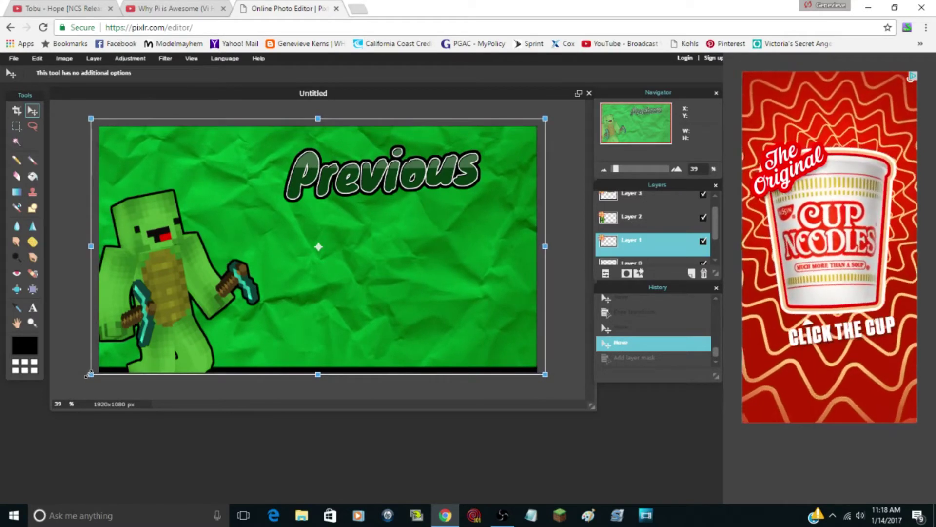
drag(371, 304, 372, 307)
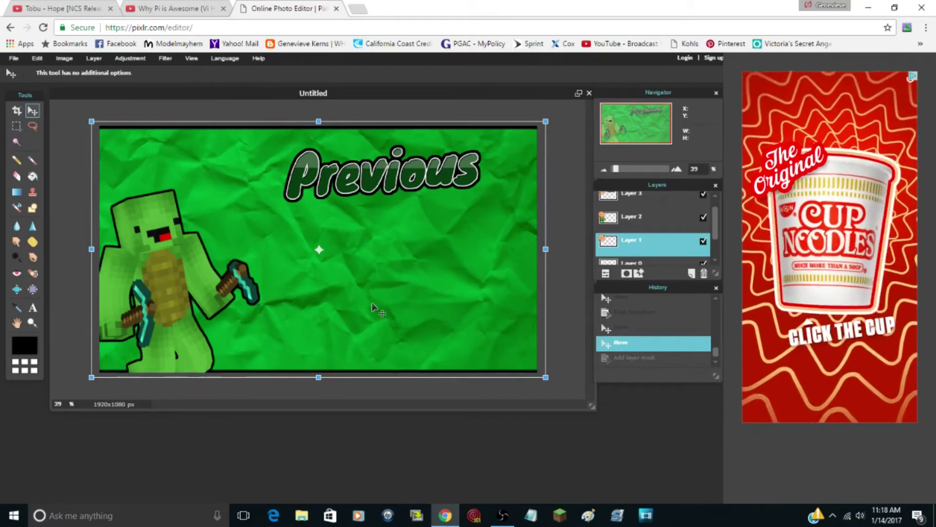
drag(372, 307, 373, 307)
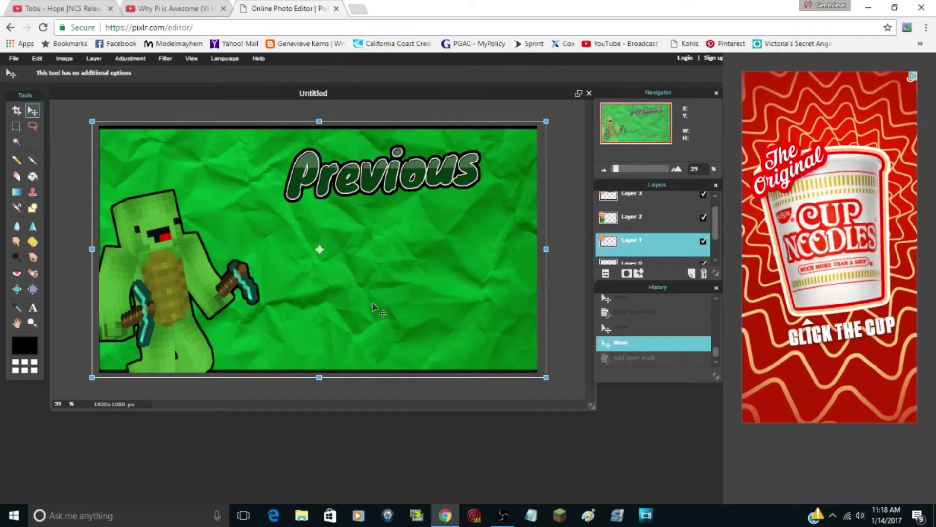
click(404, 395)
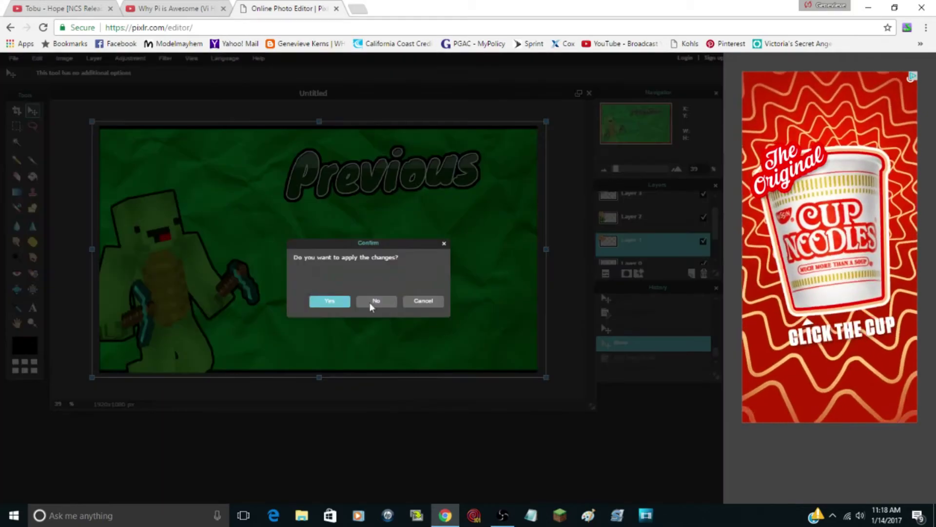
click(343, 303)
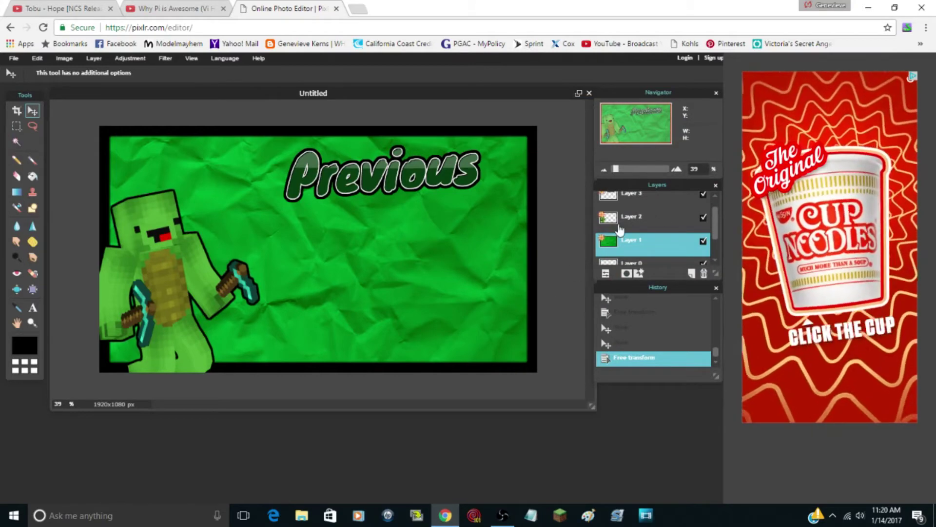
Increase the outer glow size of the turtlederp character on Layer 2 to 14 and apply the layer style.
scroll(634, 235, up, 1)
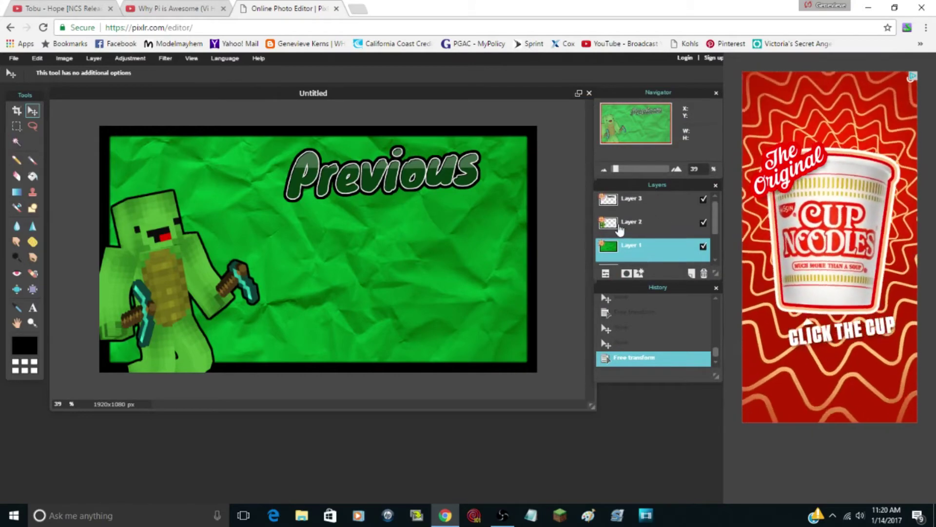
click(670, 229)
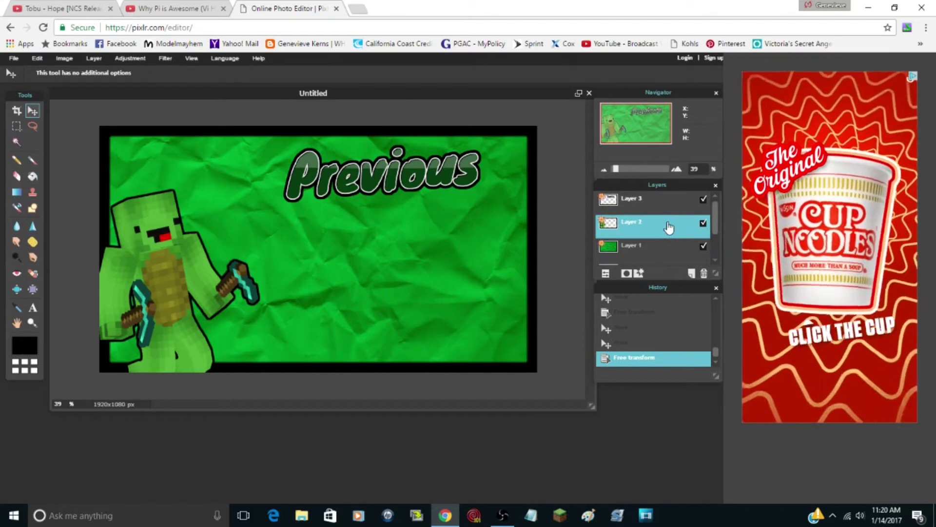
right_click(664, 227)
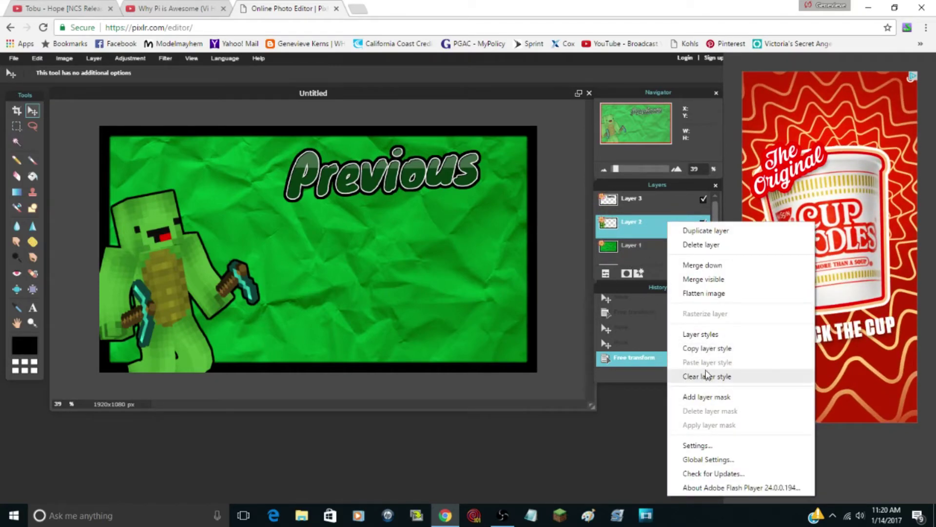
click(716, 334)
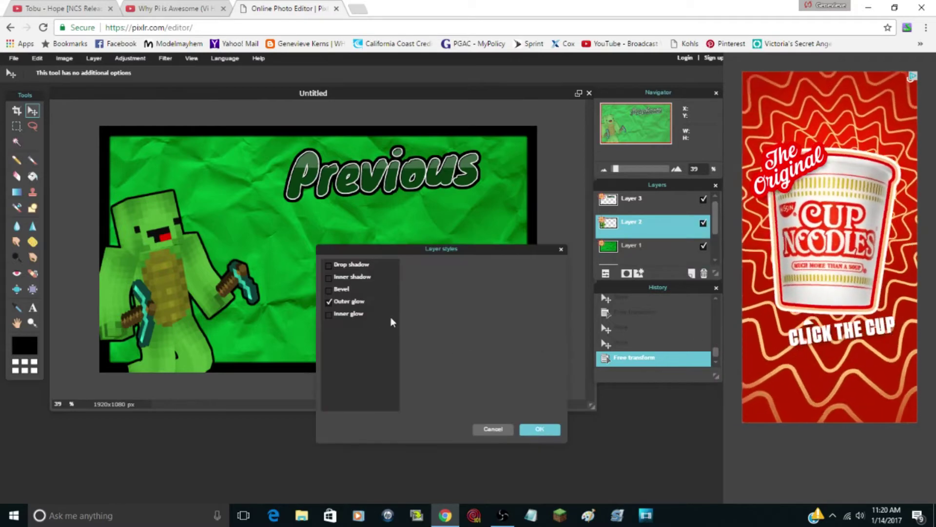
click(349, 300)
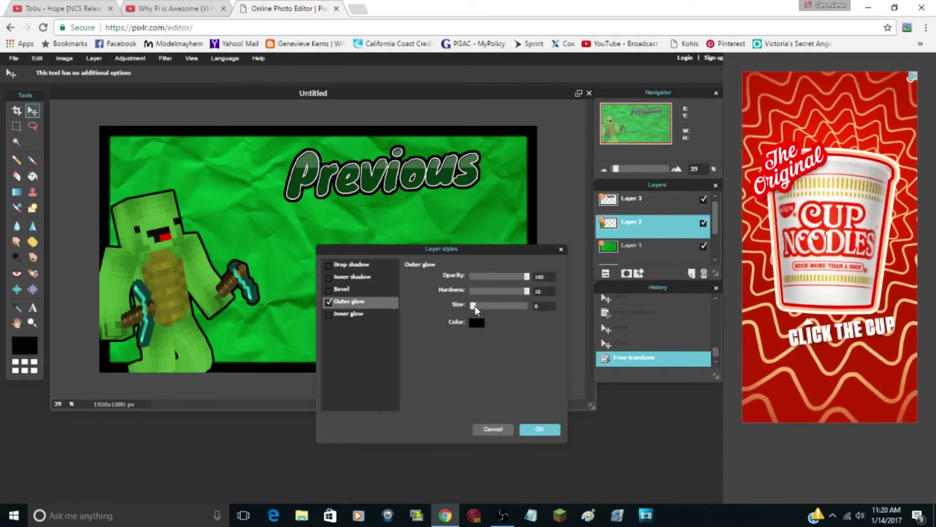
drag(475, 306, 476, 305)
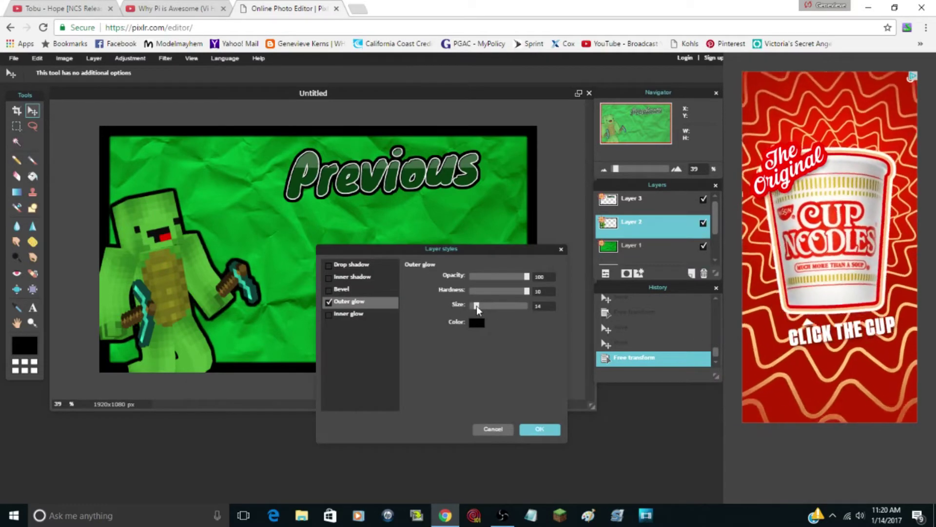
click(540, 430)
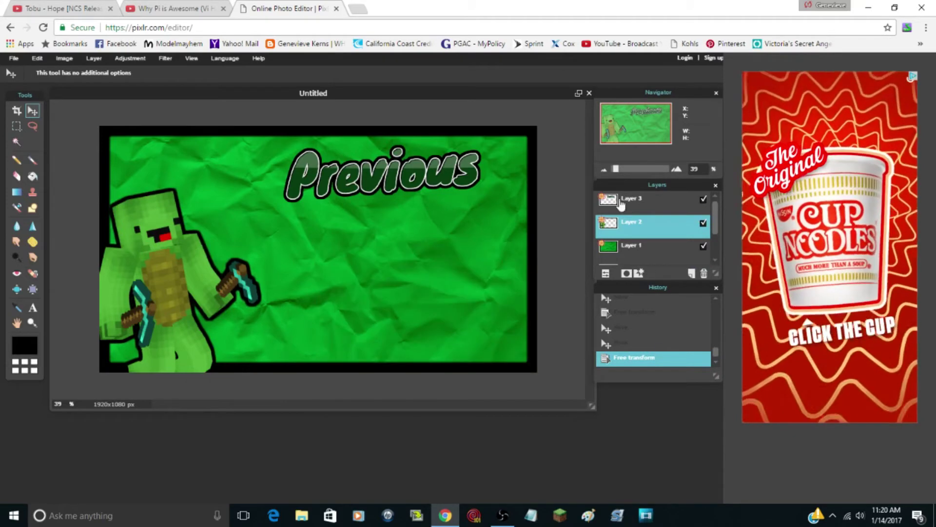
Increase the outer glow size of the "Previous" logo on Layer 3 to 11 and apply the layer style.
click(620, 205)
right_click(641, 206)
click(698, 319)
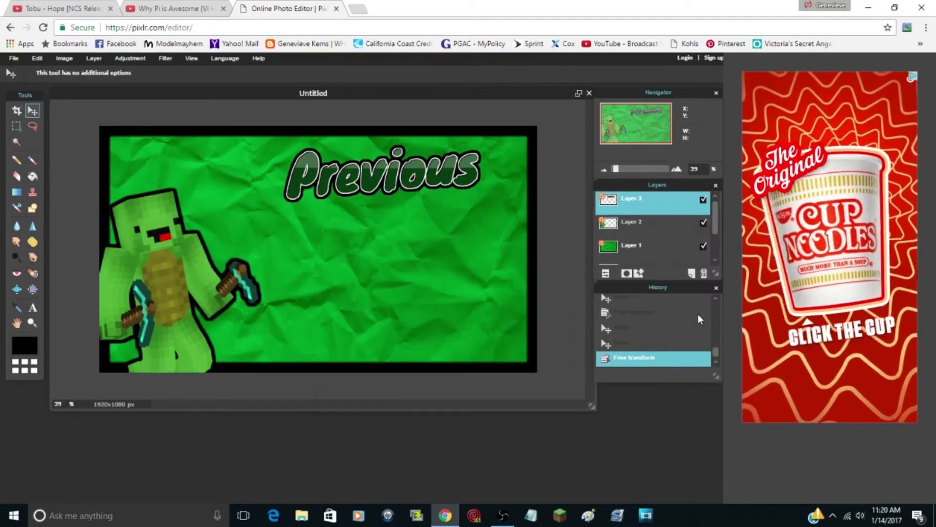
click(359, 300)
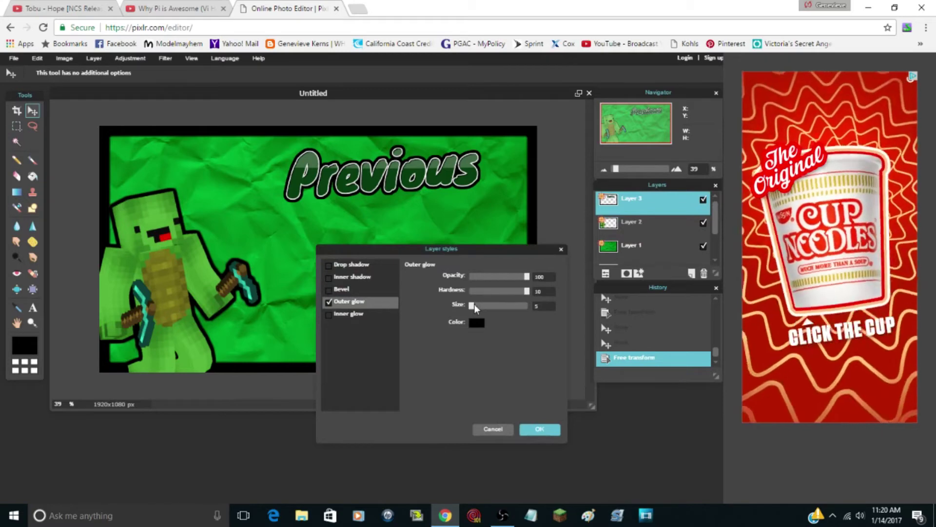
click(475, 305)
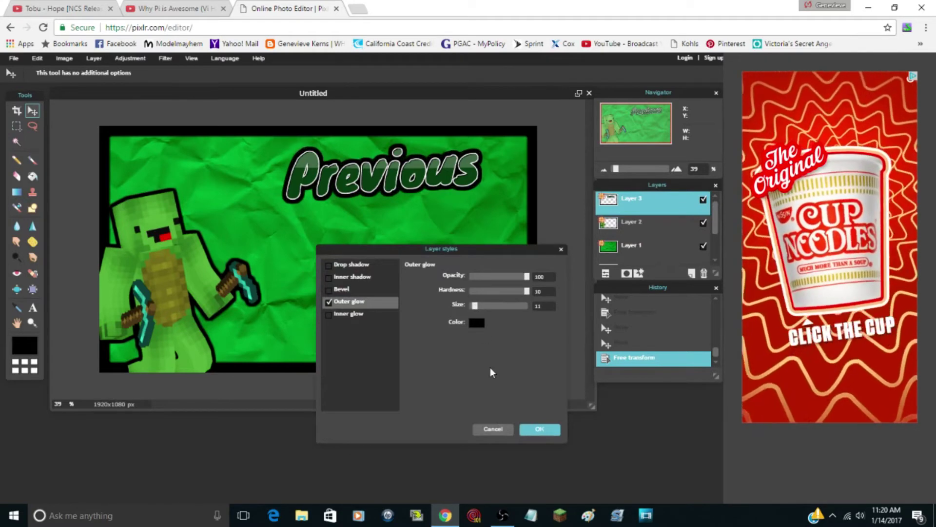
click(535, 430)
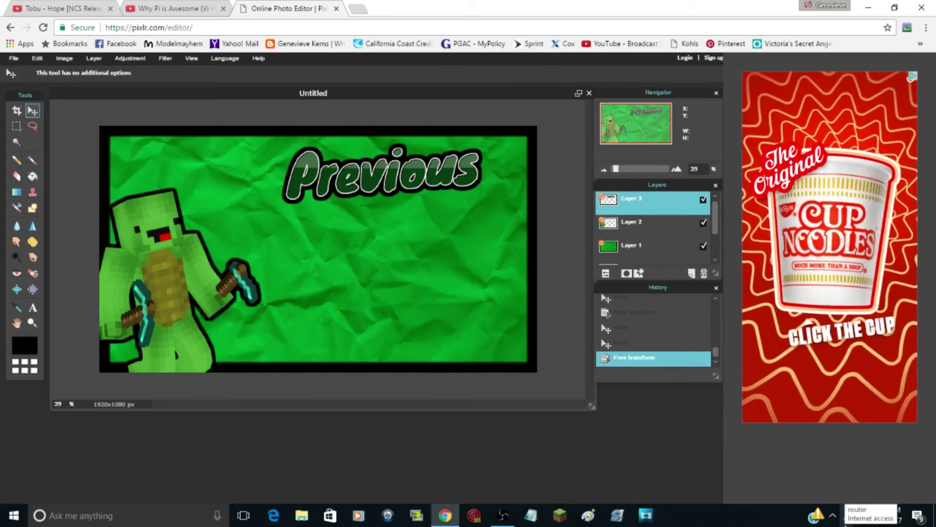
click(13, 59)
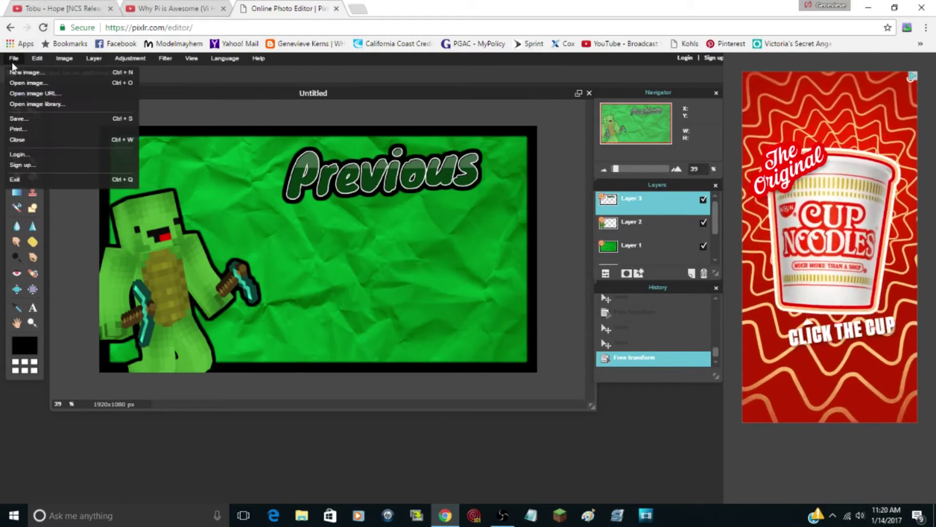
click(63, 118)
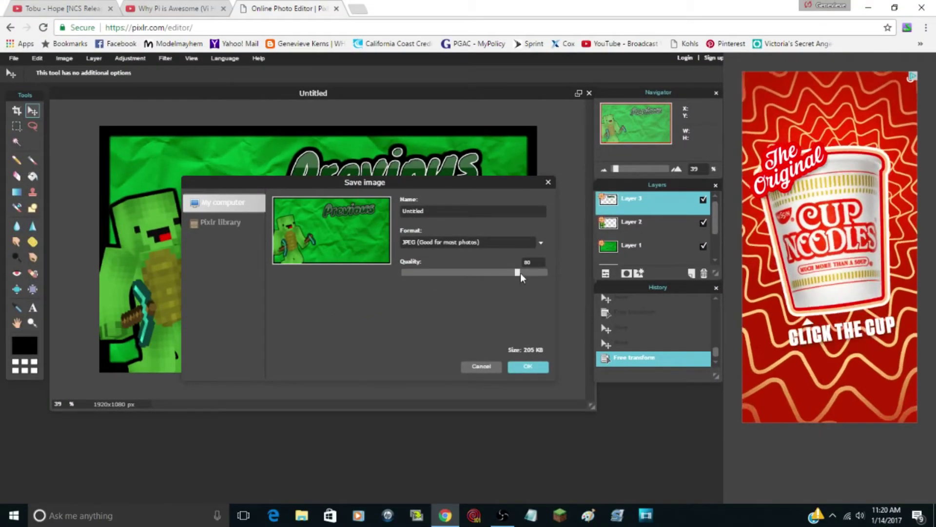
drag(520, 273, 561, 274)
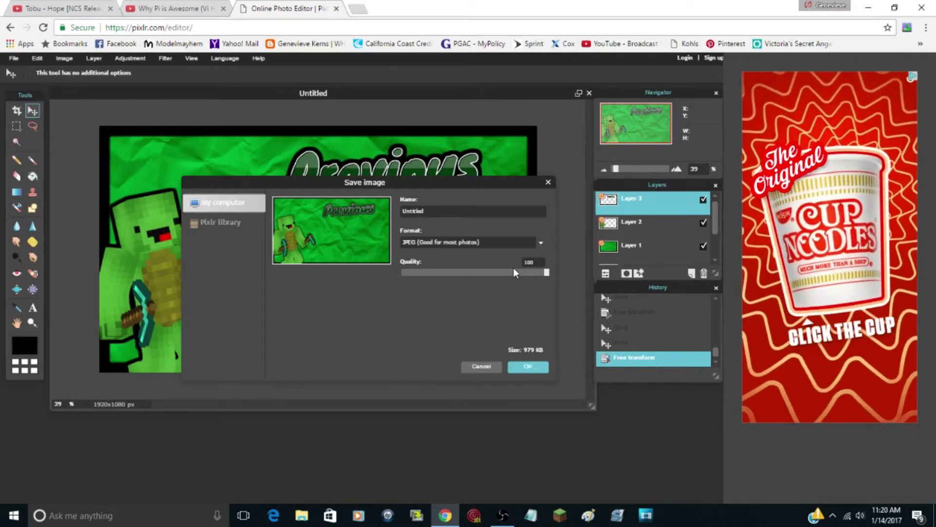
click(528, 366)
Increase the inner glow size of the green background on Layer 1 to 85 and apply the layer style.
click(658, 249)
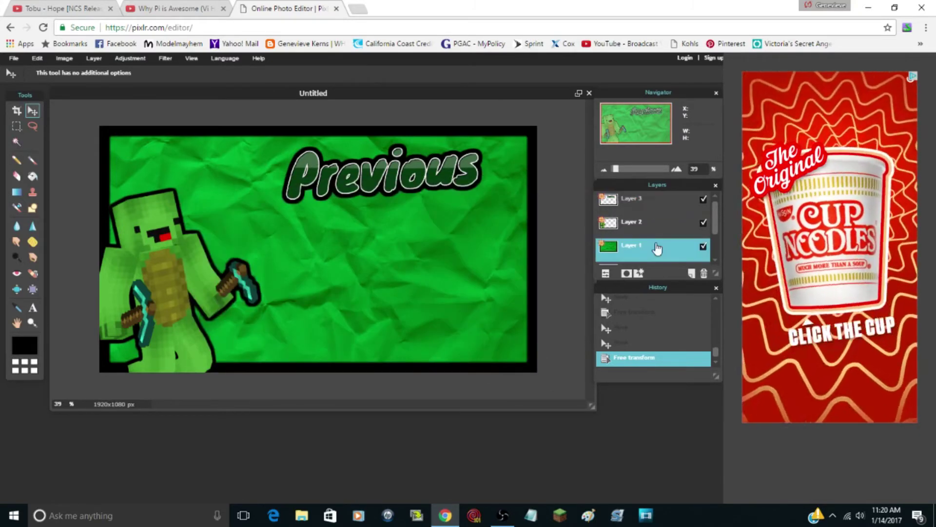
right_click(657, 249)
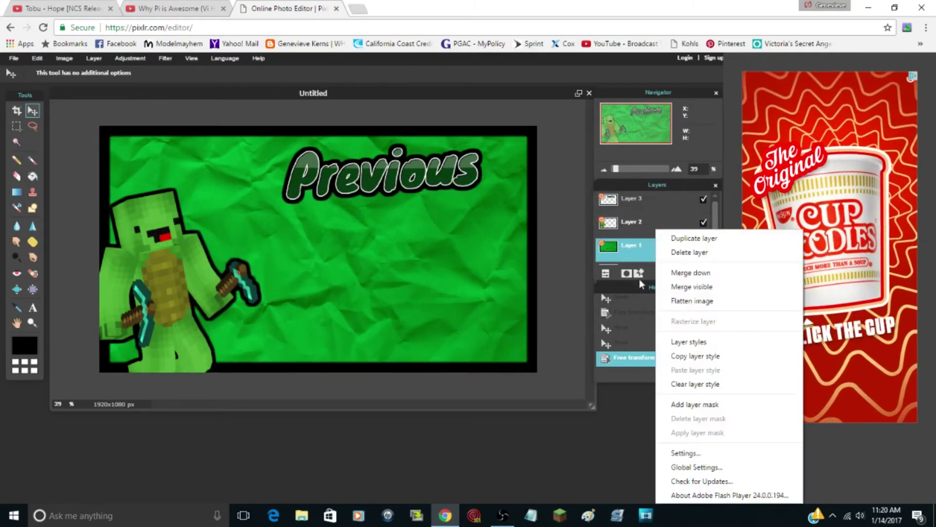
click(717, 345)
click(329, 313)
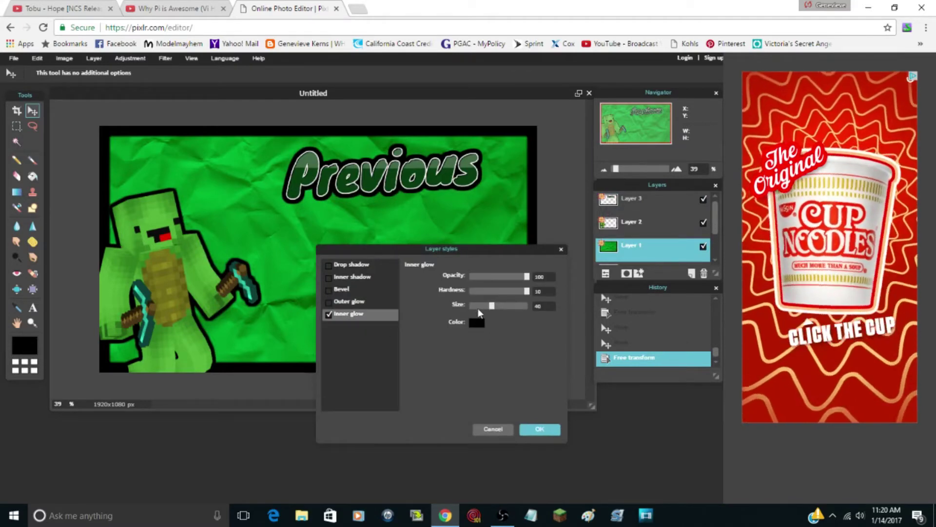
drag(492, 306, 519, 307)
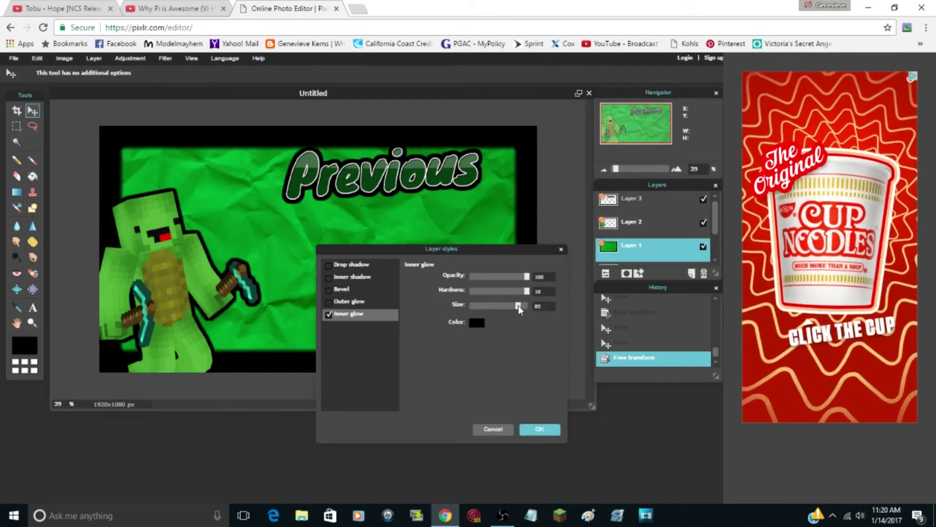
click(540, 428)
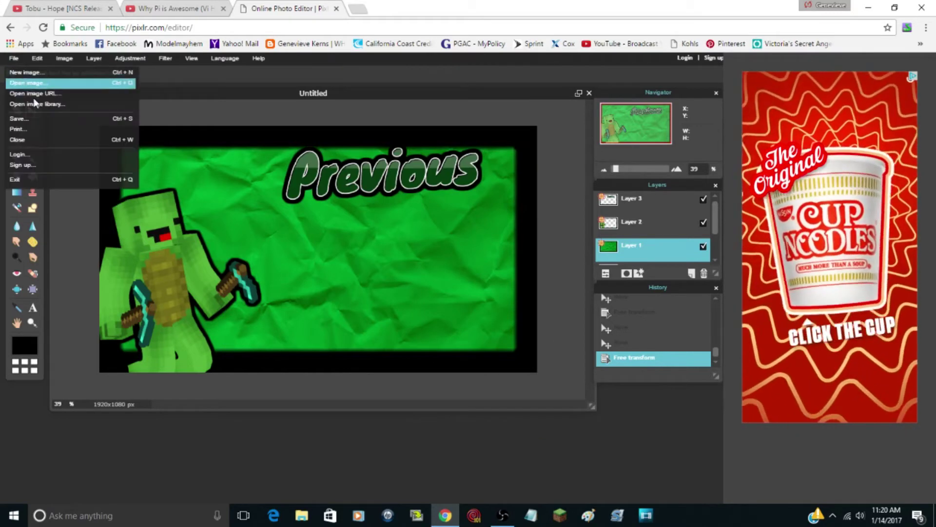
Start saving the image to the computer as JPEG and set the quality to 100.
click(37, 120)
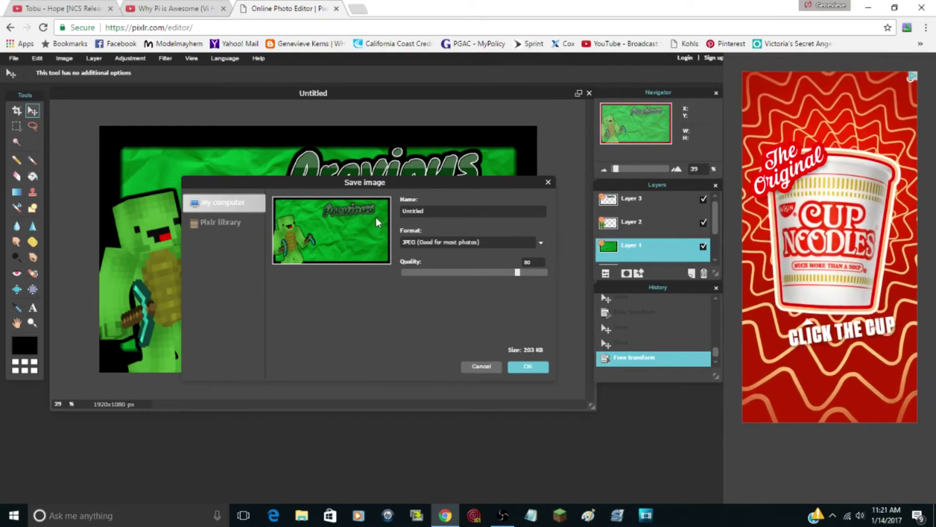
key(Escape)
click(17, 58)
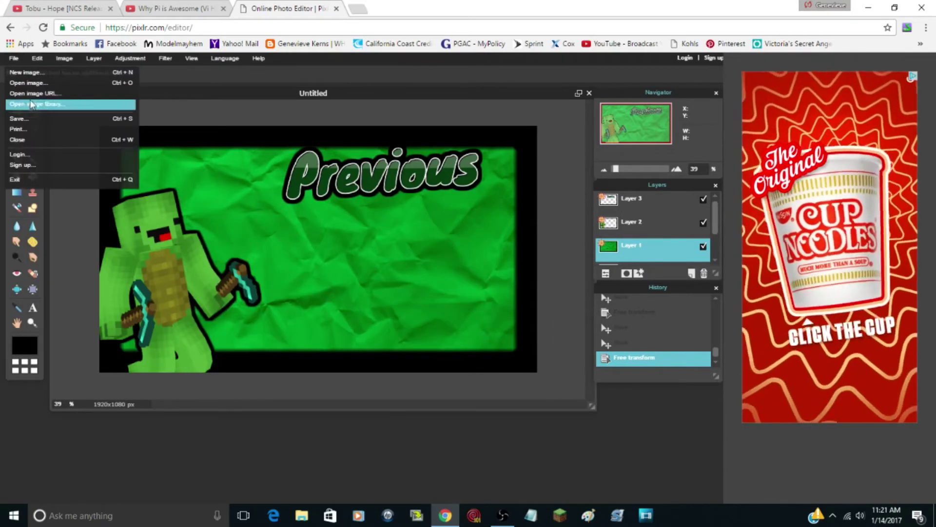
click(34, 120)
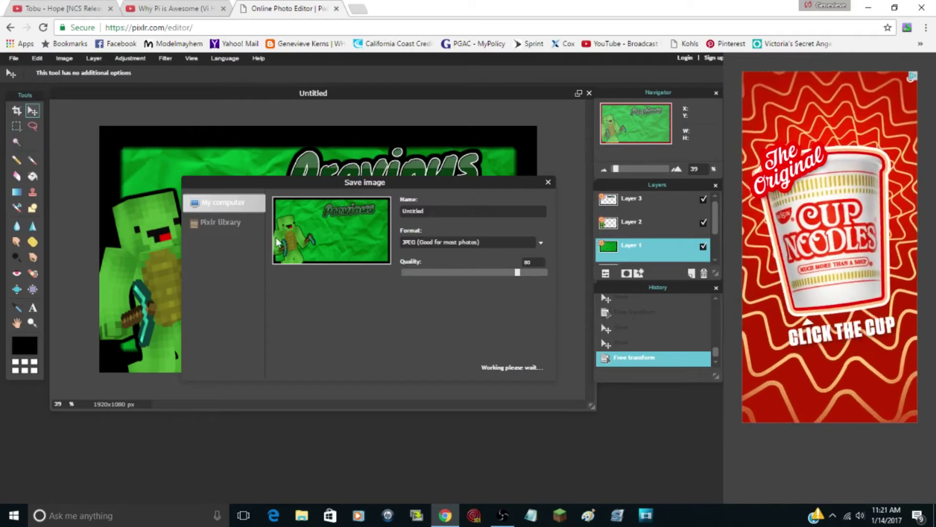
drag(518, 271, 577, 272)
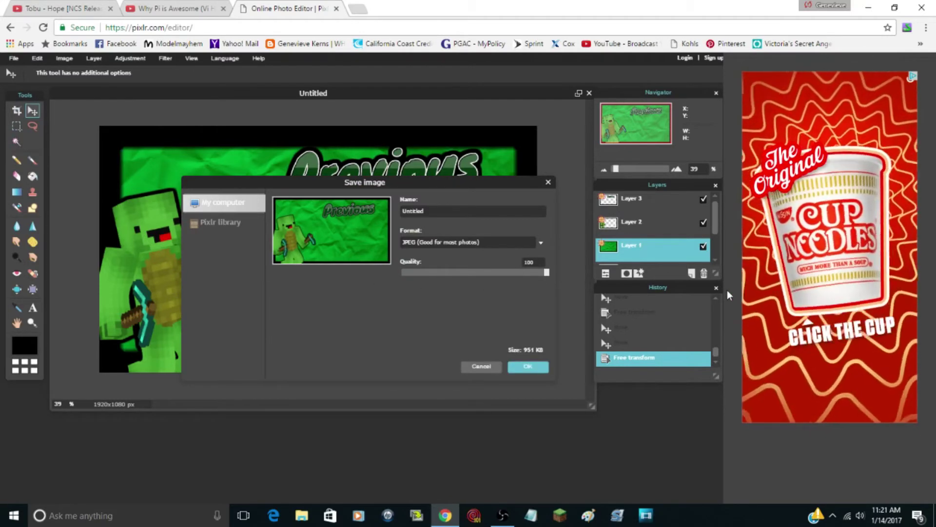
click(504, 273)
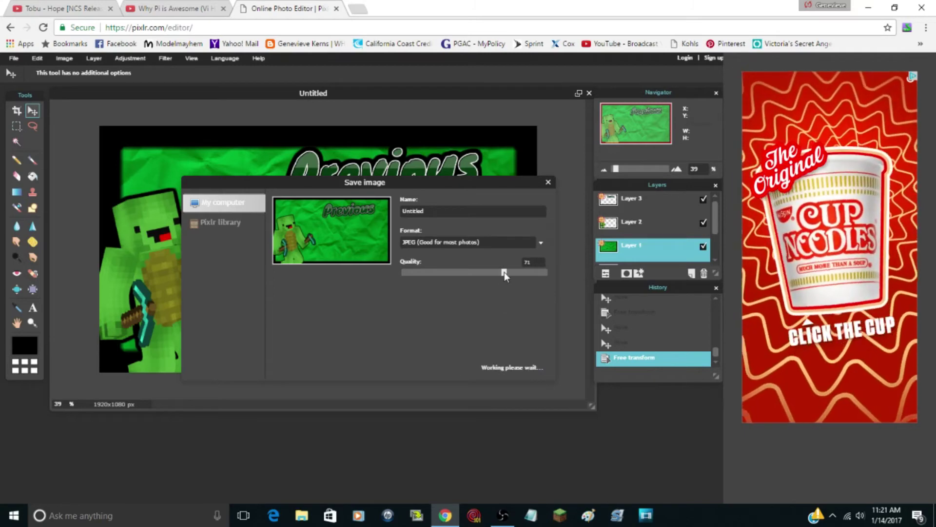
drag(515, 273, 606, 275)
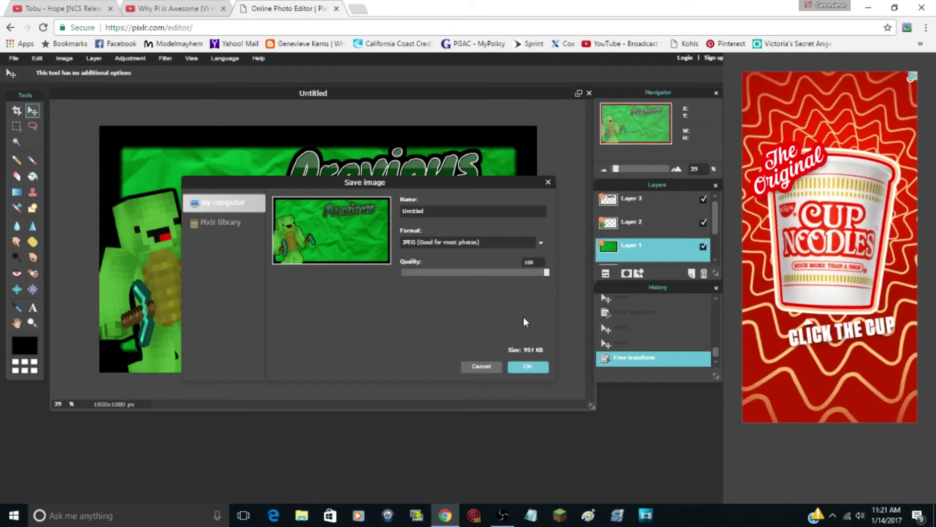
Switch the save format between PNG and JPEG to compare the two options, ending on JPEG.
click(467, 244)
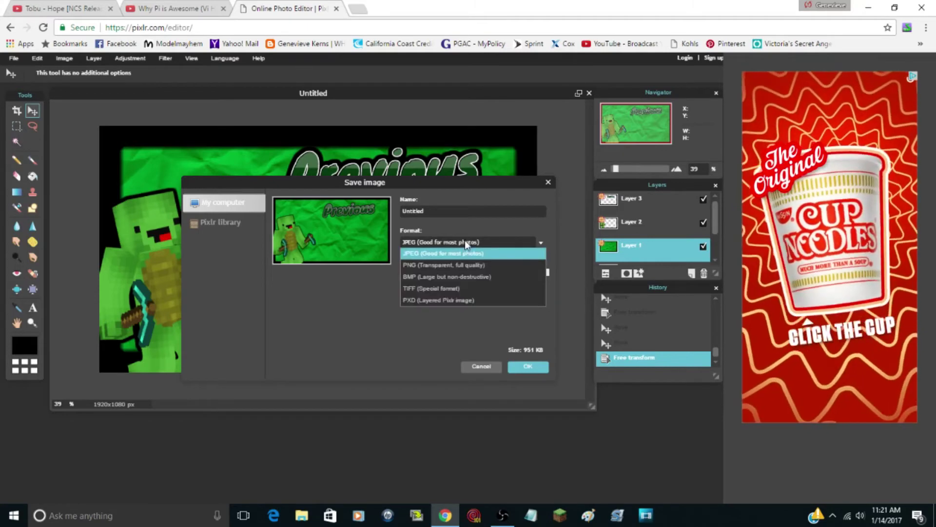
click(468, 265)
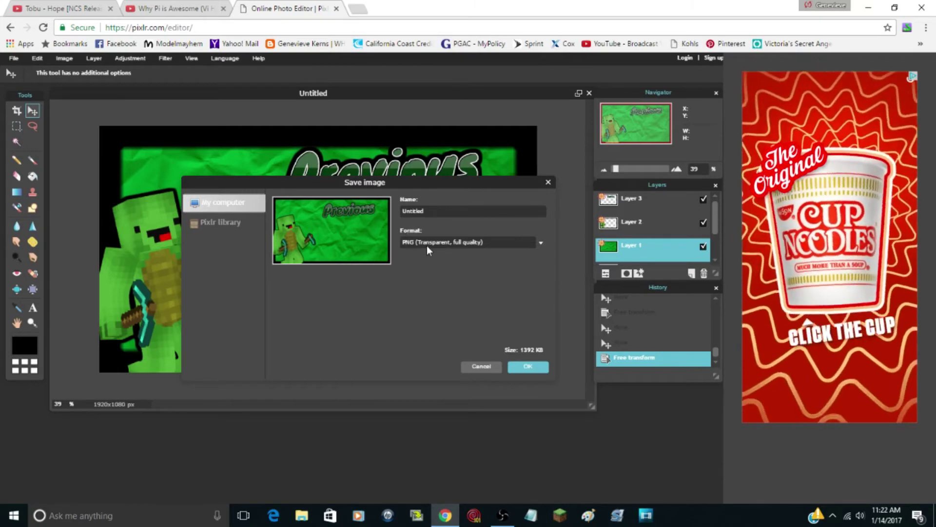
click(441, 243)
click(441, 254)
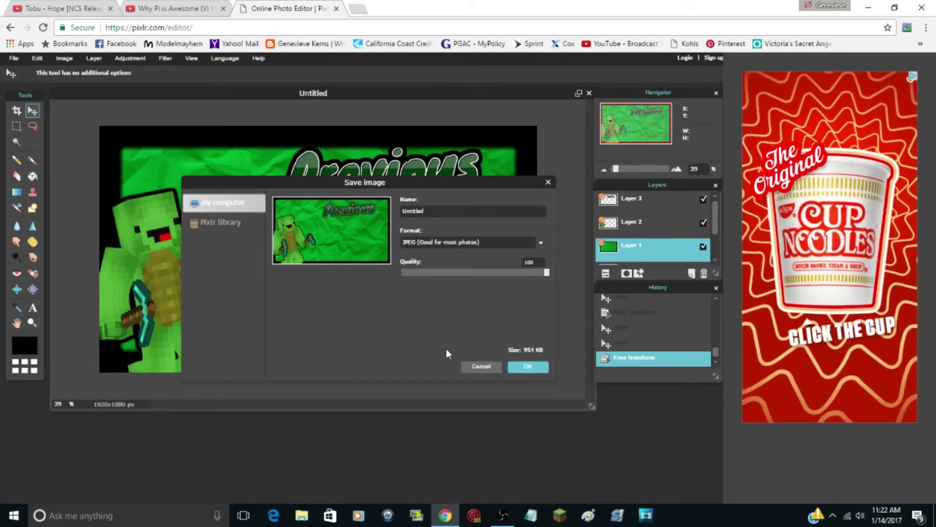
click(492, 243)
click(467, 271)
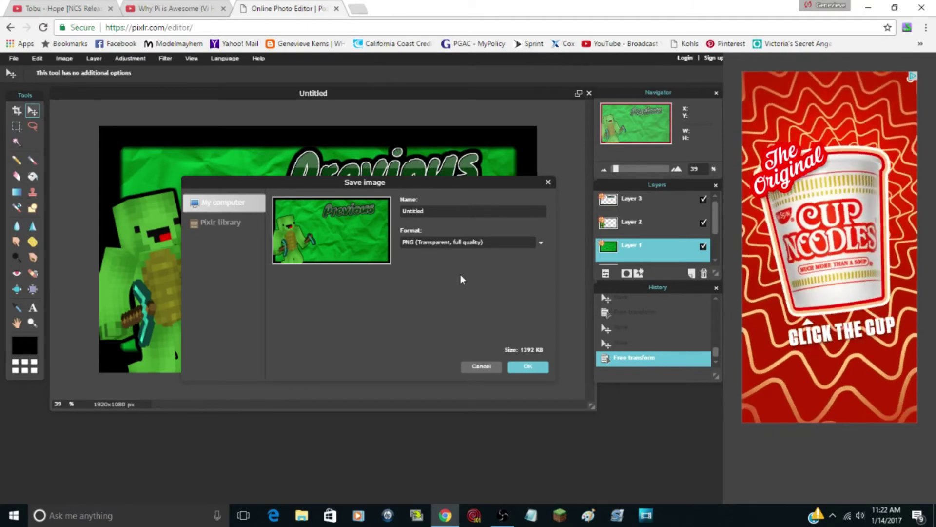
click(480, 245)
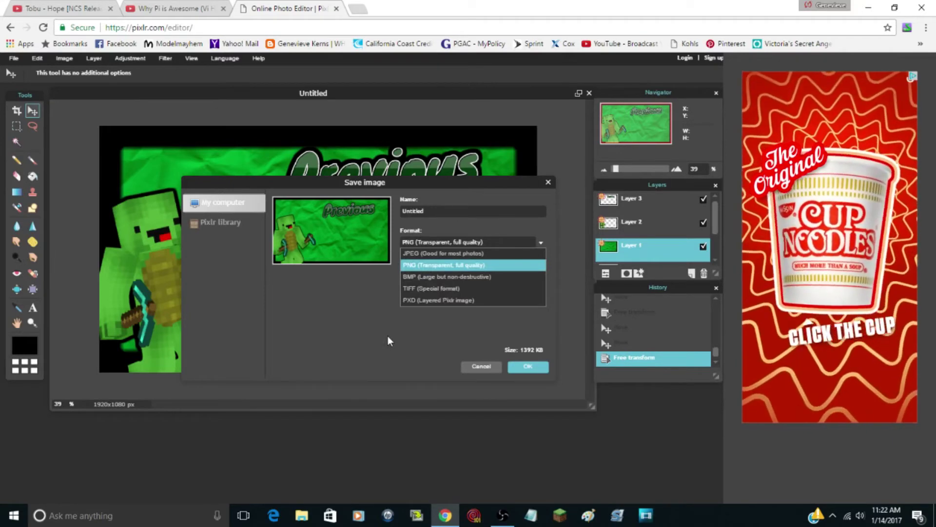
click(444, 253)
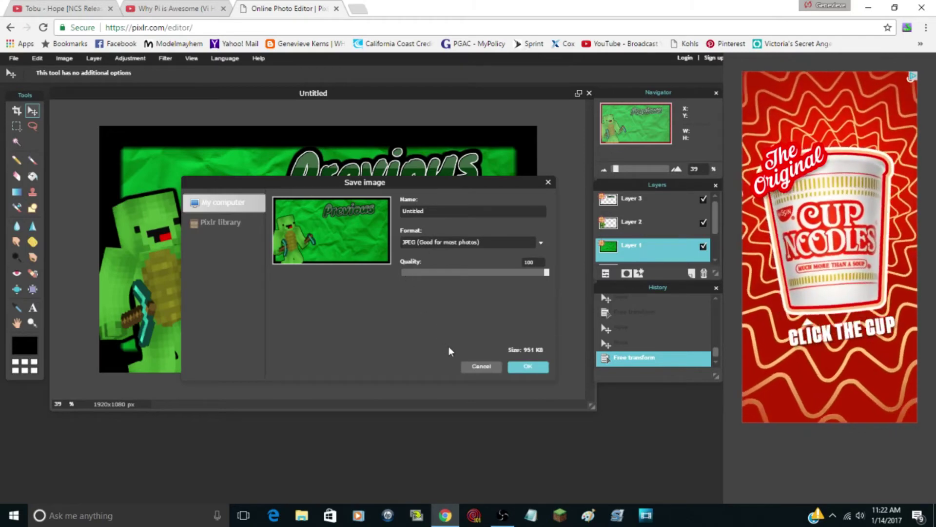
Save the JPEG to the Desktop as Luke Outro 2.jpg, replacing the existing file.
click(535, 371)
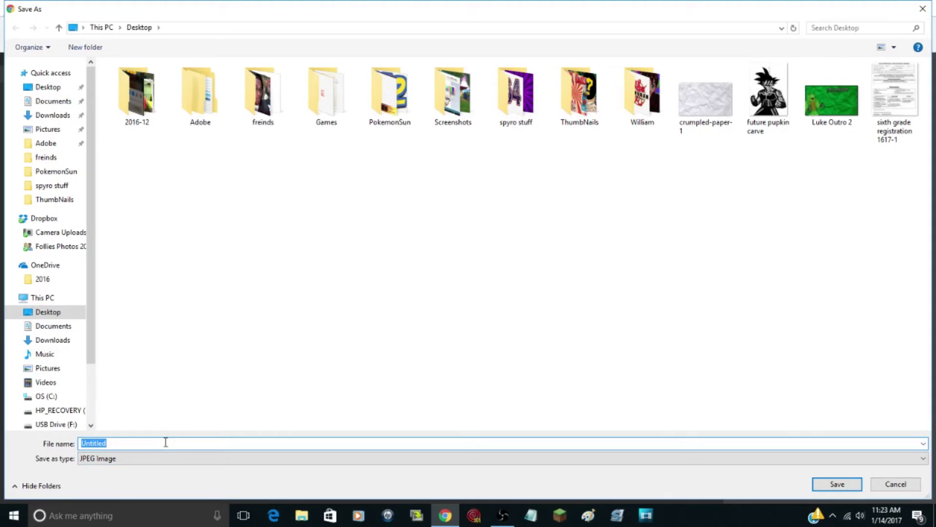
text(O)
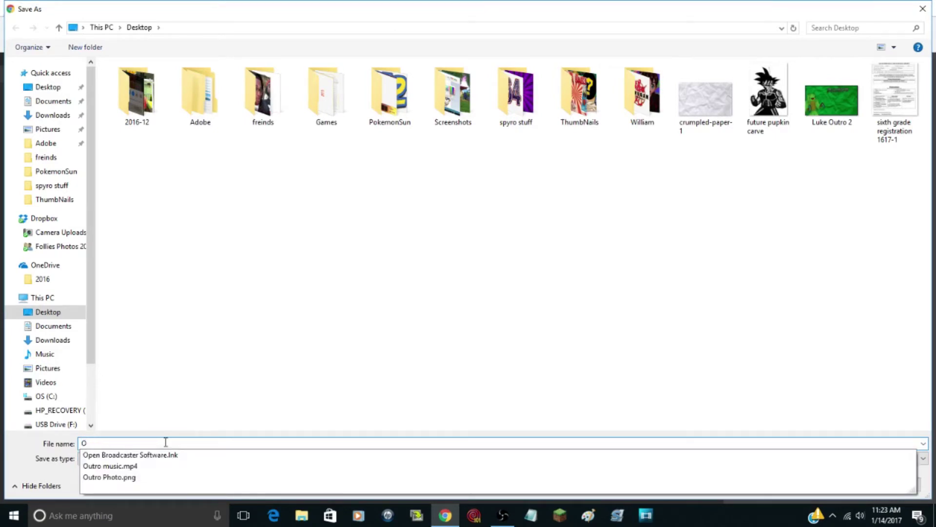
key(BackSpace)
text(L)
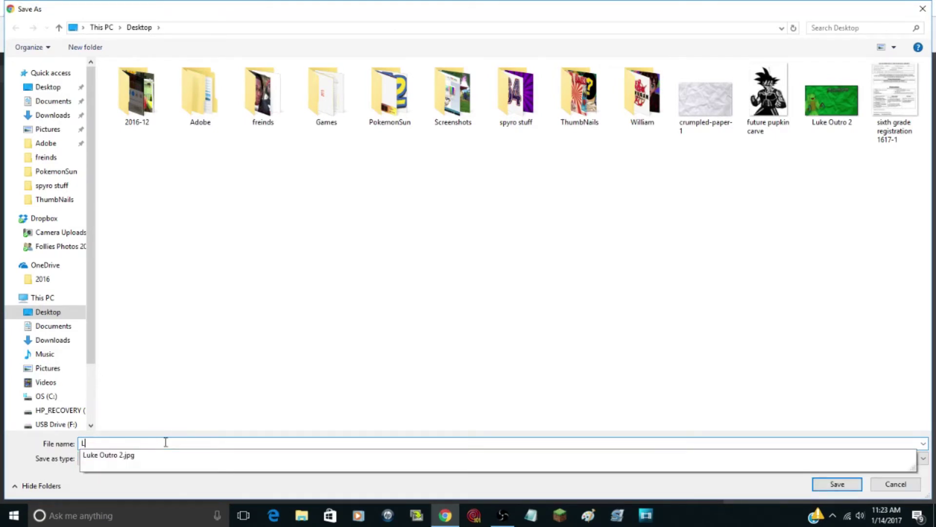
text(uke)
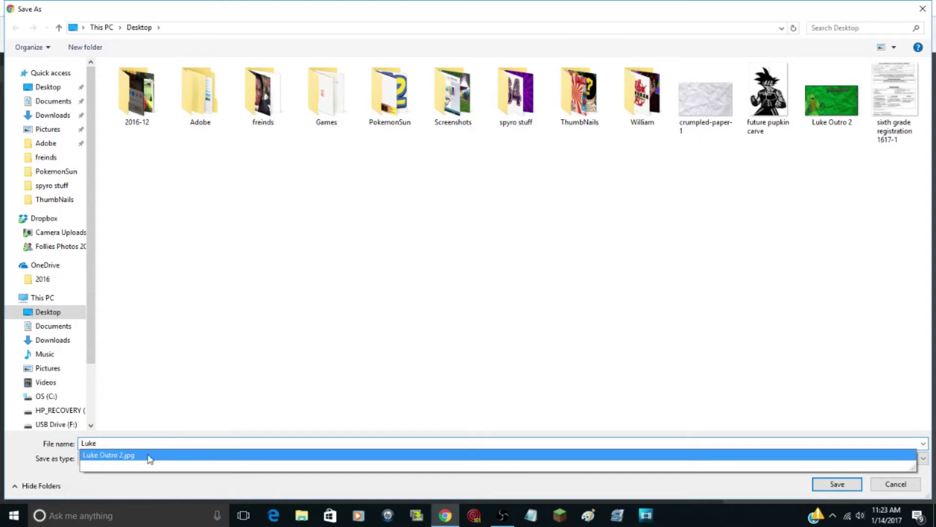
click(151, 456)
click(163, 443)
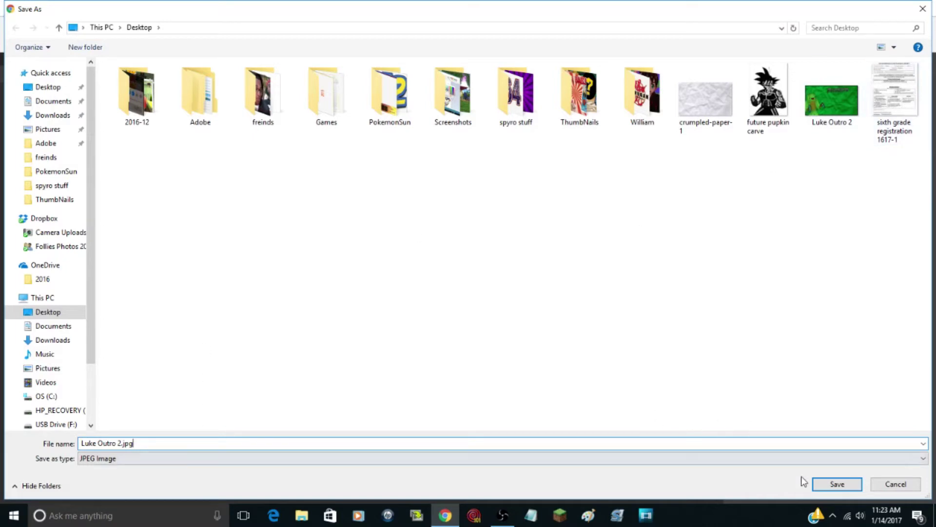
click(838, 484)
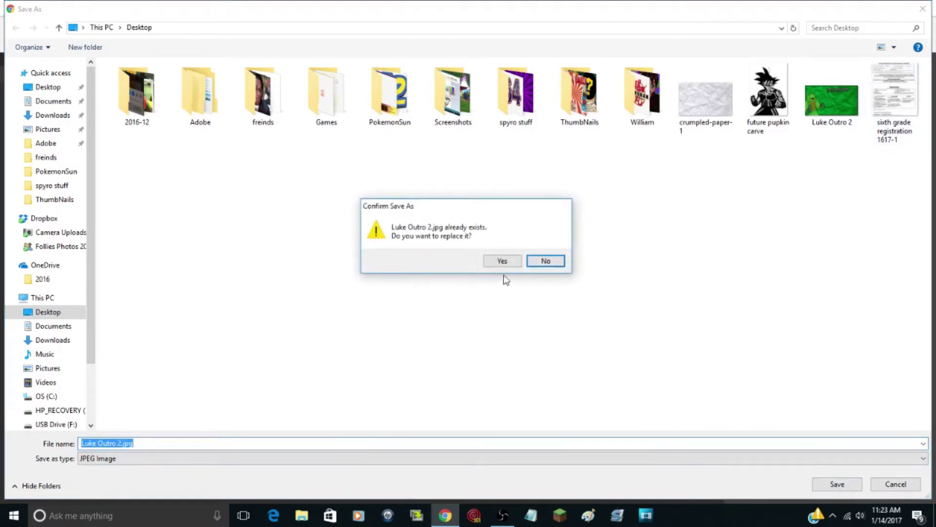
click(502, 260)
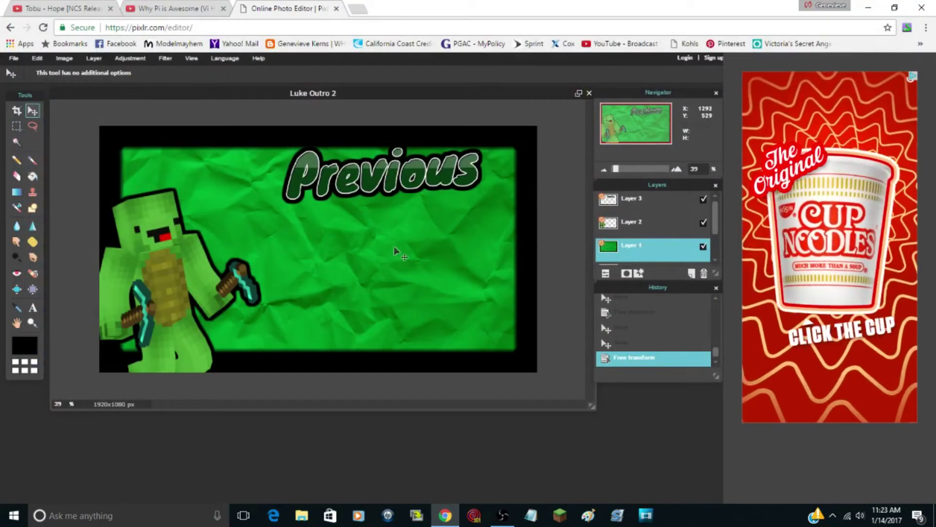
Leave the browser, view the Luke Outro 2 image from the desktop full screen in Photos, and close it.
click(928, 6)
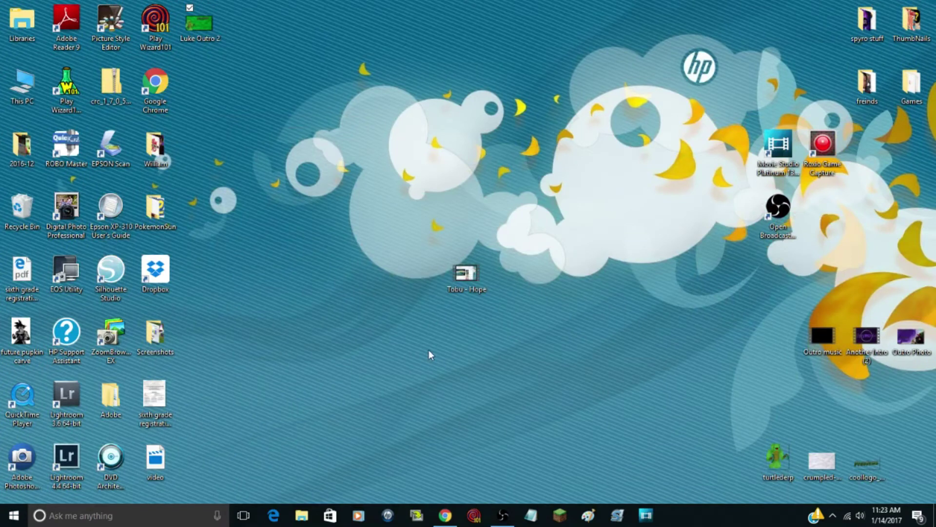
double_click(210, 22)
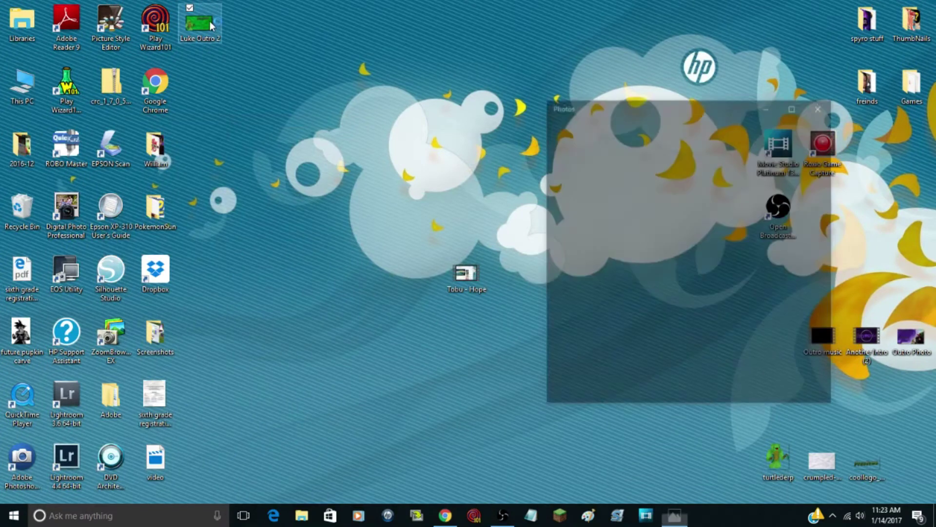
mouse_move(556, 495)
click(796, 104)
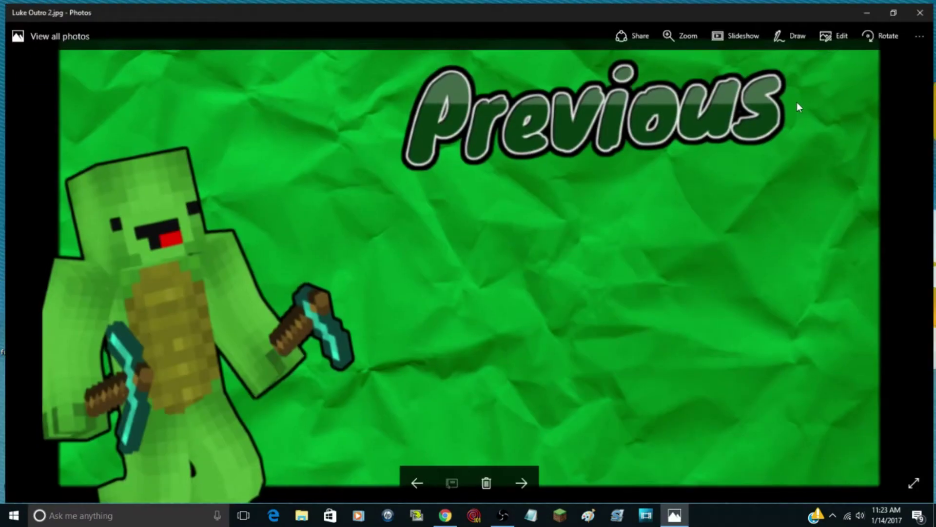
click(916, 484)
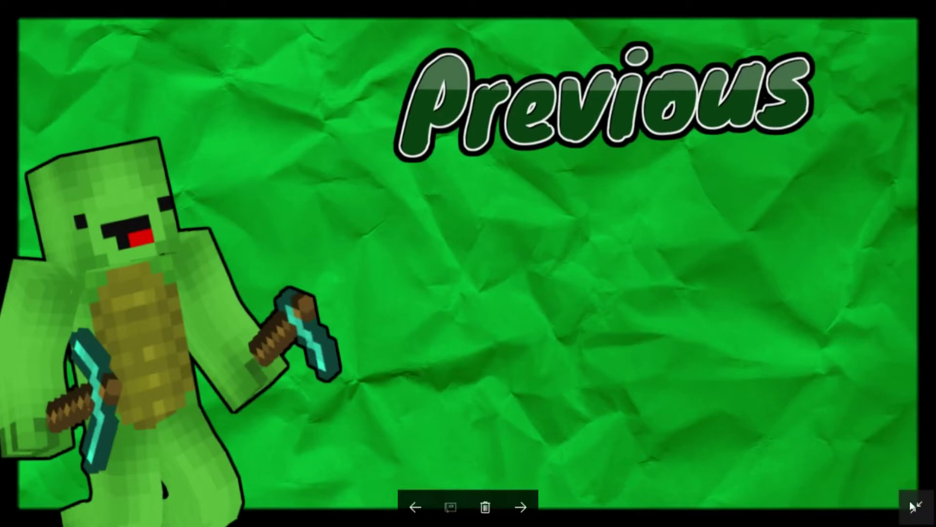
key(Escape)
click(923, 9)
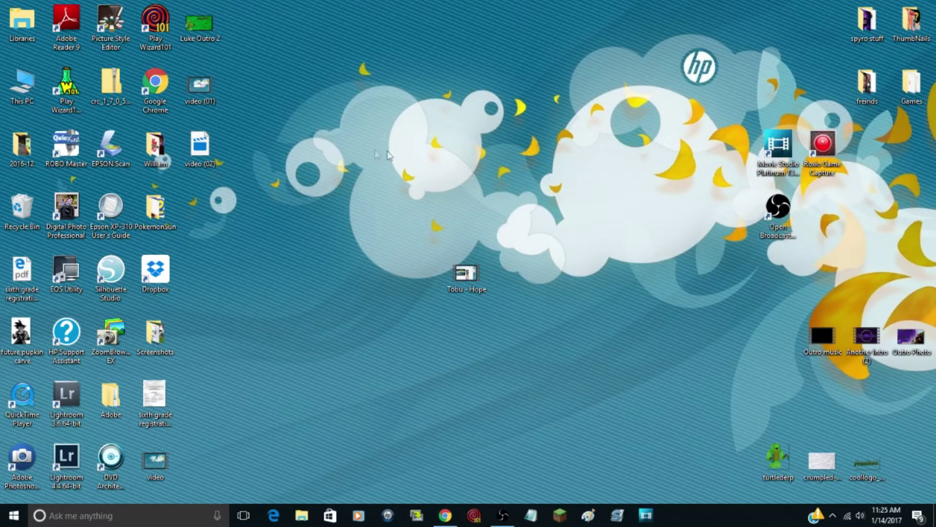
Group the video (01), Luke Outro 2 and Tobu - Hope files next to each other on the desktop.
drag(203, 85, 337, 149)
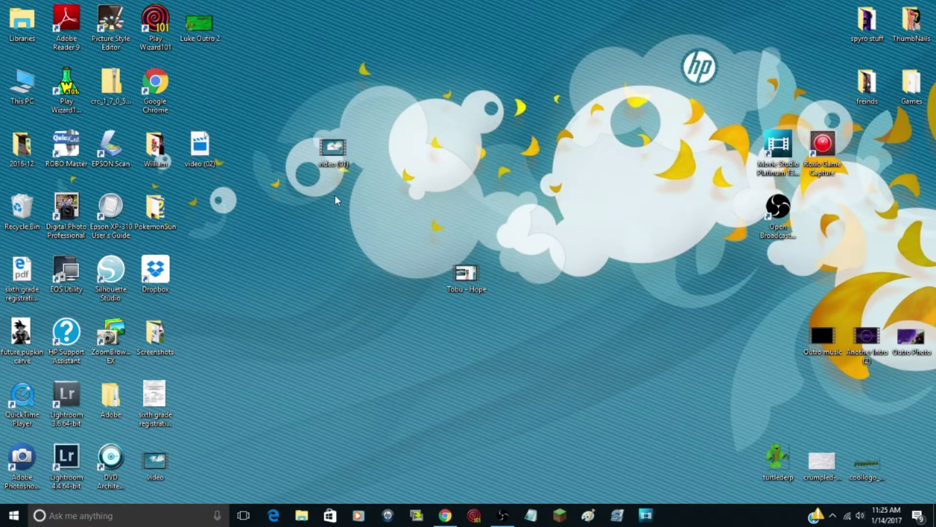
drag(200, 28, 378, 152)
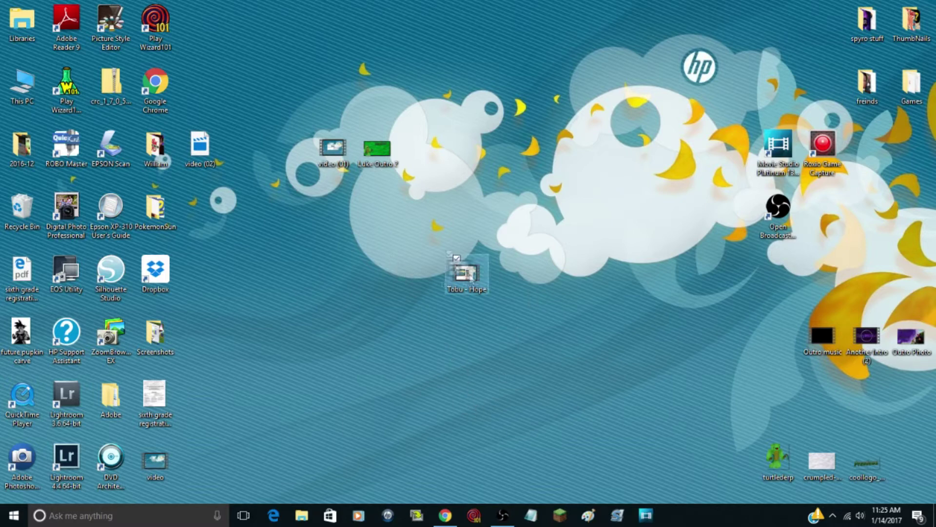
drag(466, 273, 377, 210)
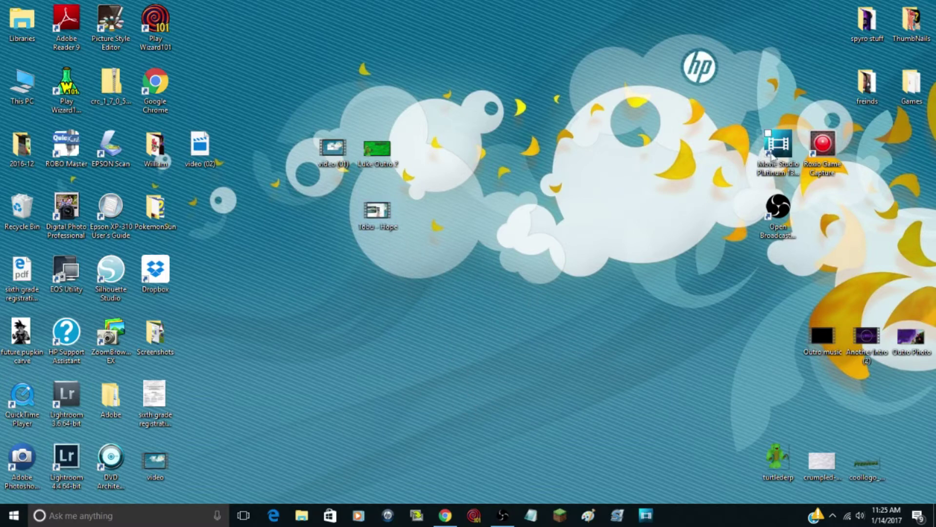
Launch Movie Studio Platinum 13.0, dismiss the welcome window and show the project media in a maximized window.
click(792, 151)
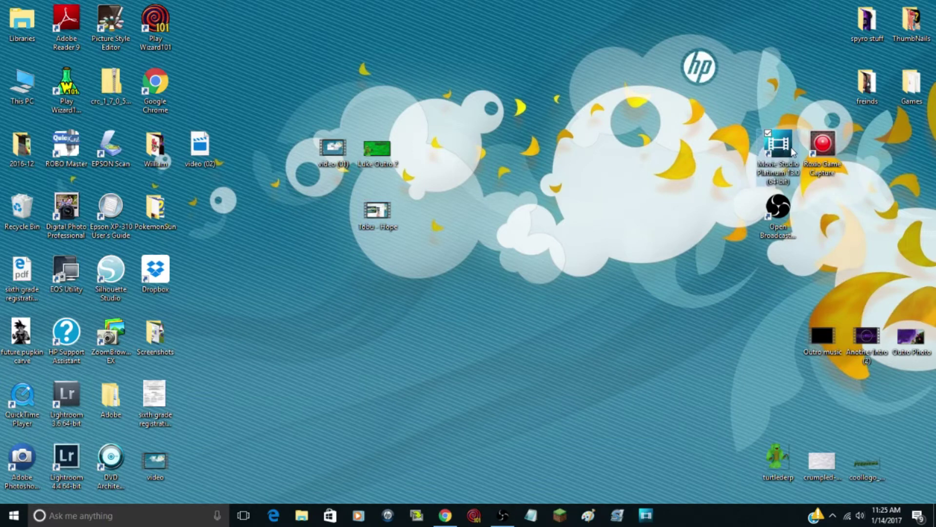
double_click(783, 153)
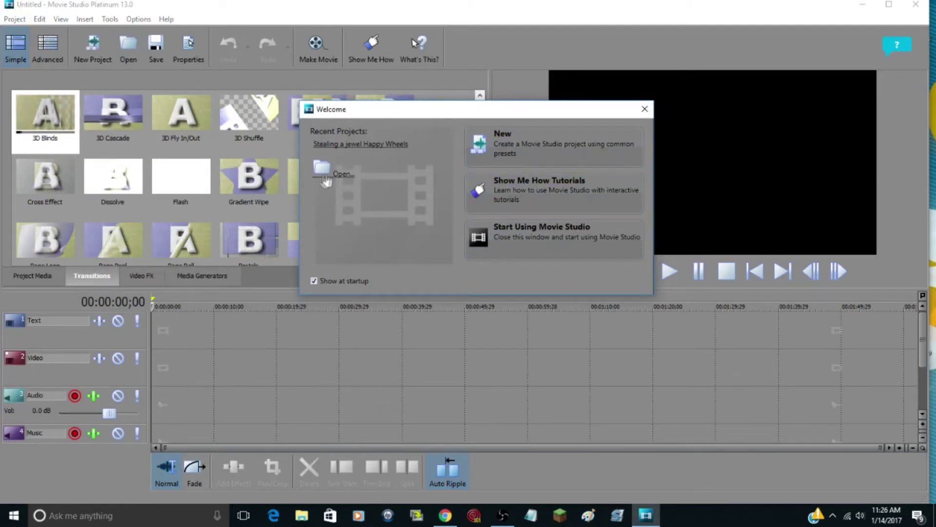
click(645, 109)
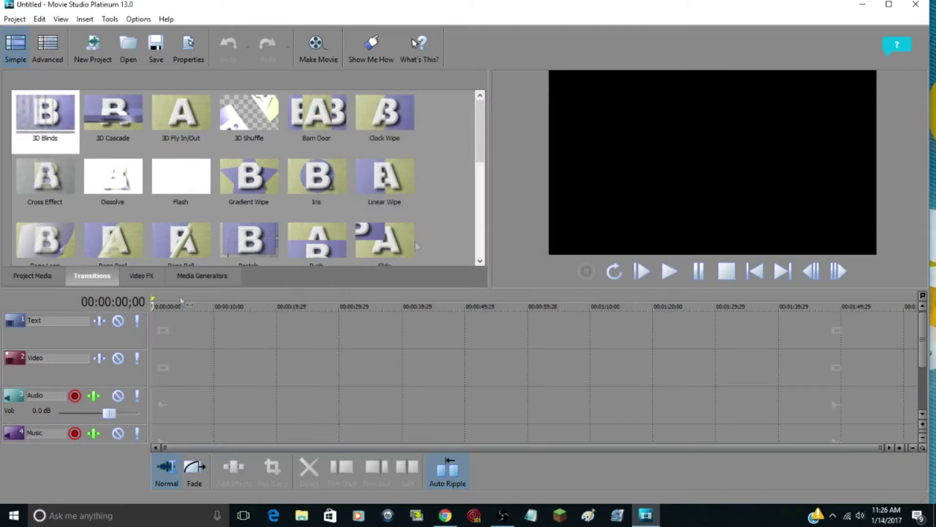
click(46, 280)
click(895, 5)
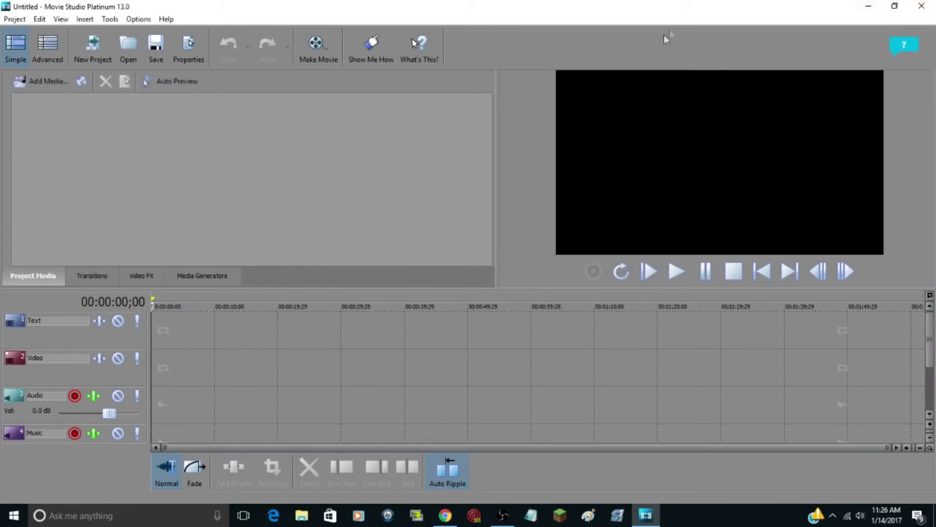
Import Luke Outro 2.jpg, Tobu - Hope.mp4 and video (01).mp4 from the desktop into the project media.
click(900, 4)
double_click(748, 11)
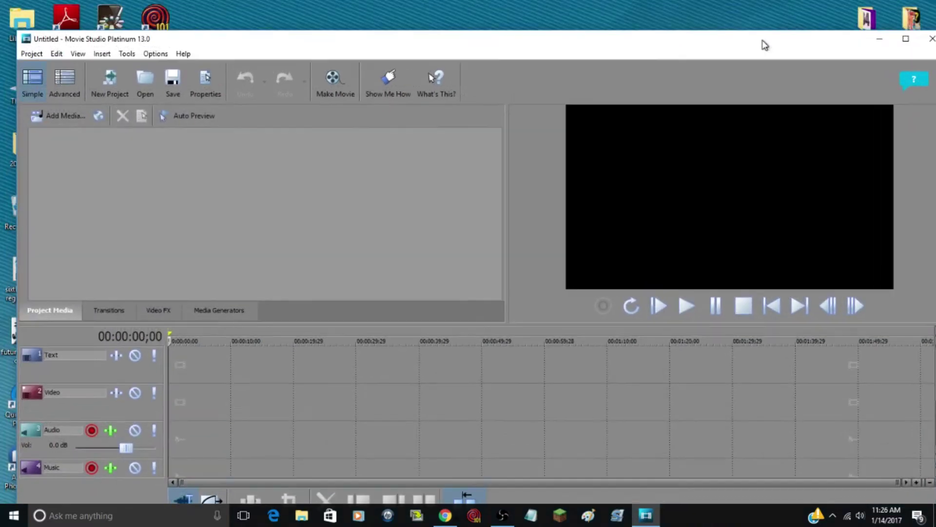
drag(386, 44, 577, 264)
drag(297, 127, 429, 232)
drag(367, 135, 367, 417)
drag(578, 268, 526, 72)
click(800, 58)
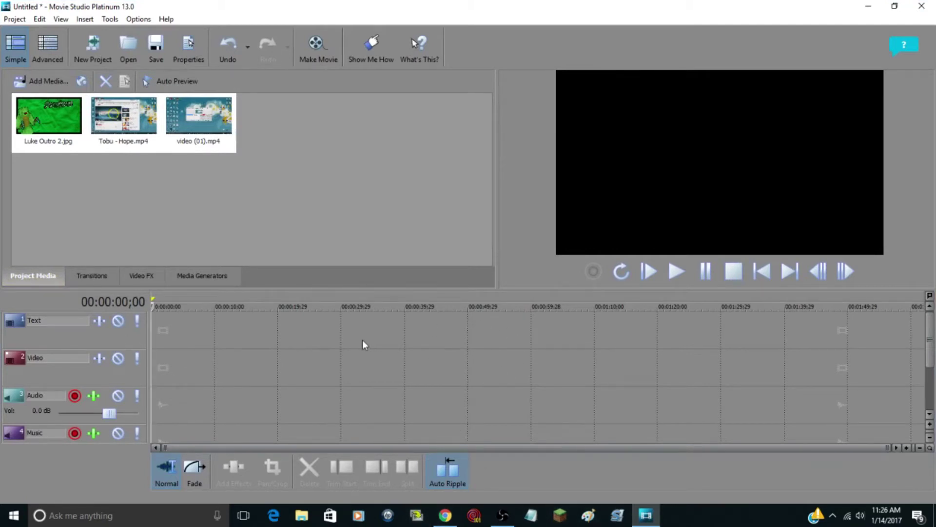
Place video (01).mp4 at the start of the Video track without matching the project video settings to it.
click(188, 211)
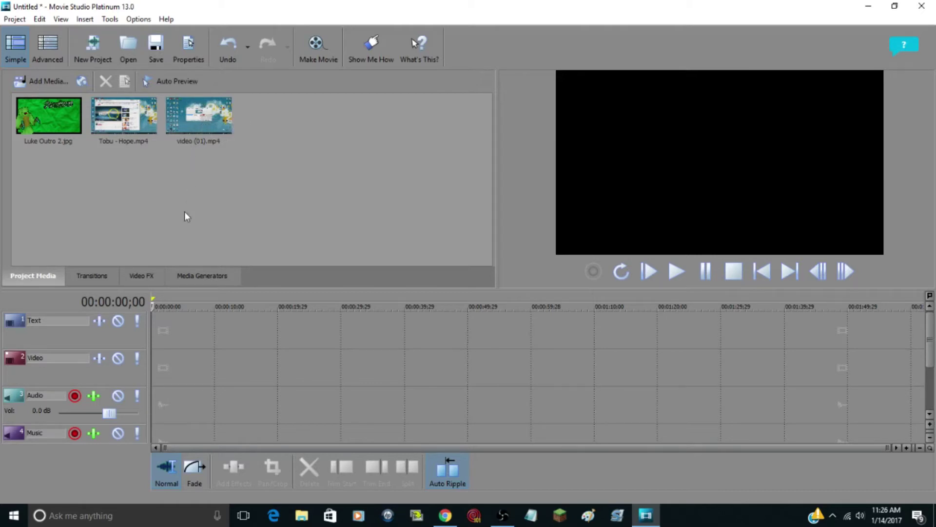
drag(200, 124, 157, 356)
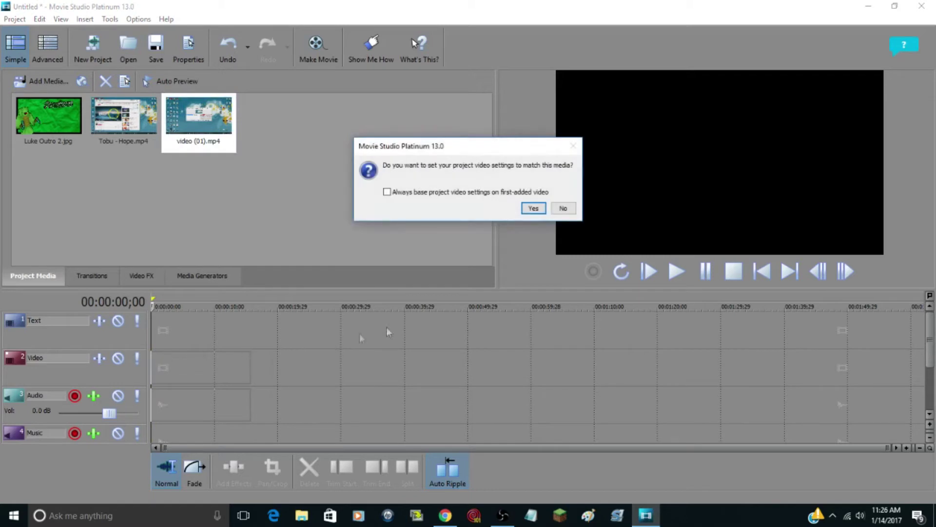
click(565, 208)
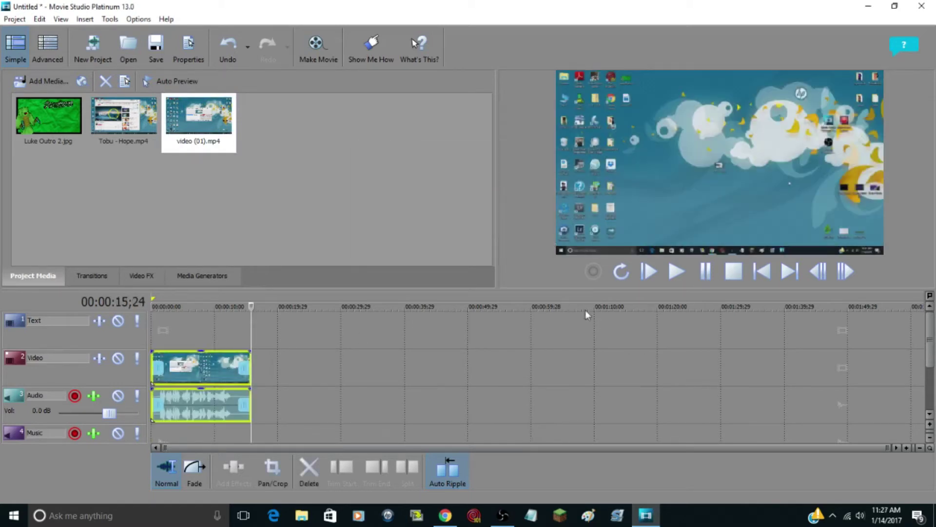
Play the video (01) clip from the beginning to preview it and return the playhead to the start.
key(ctrl+Home)
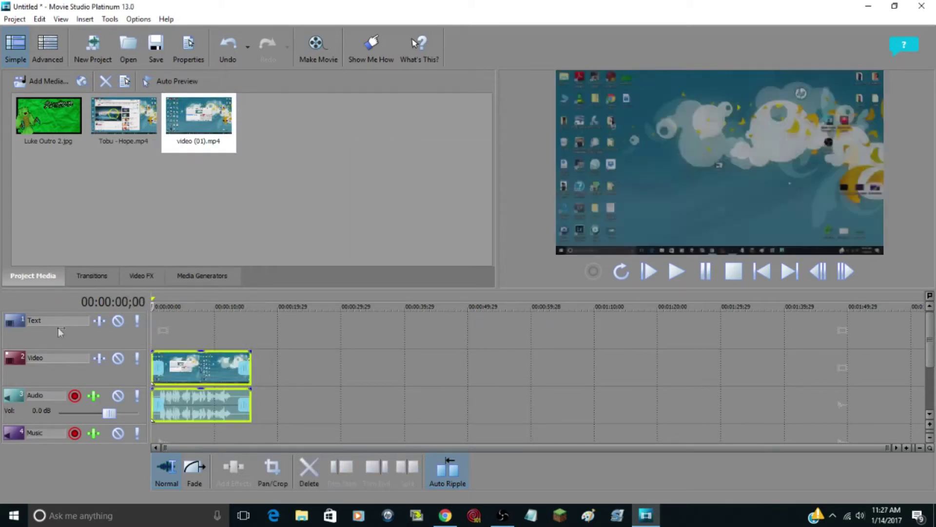
click(677, 271)
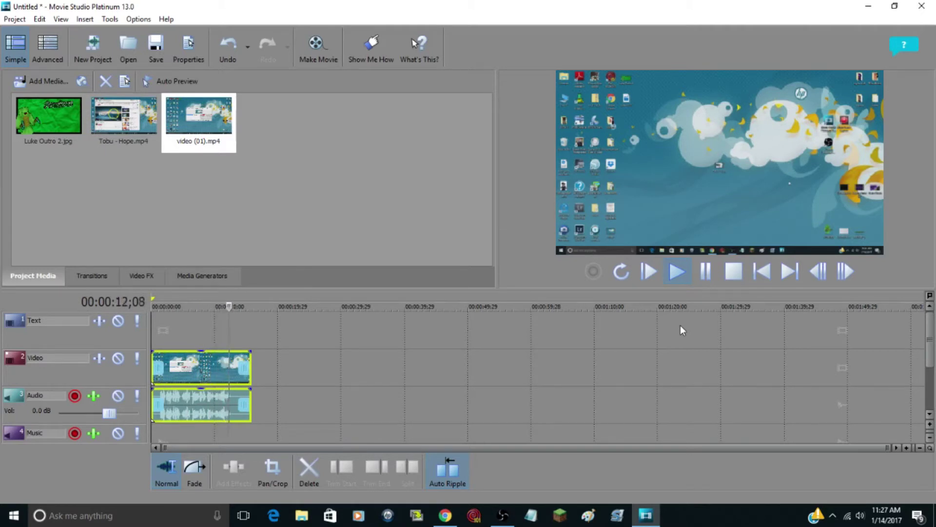
click(683, 273)
click(684, 273)
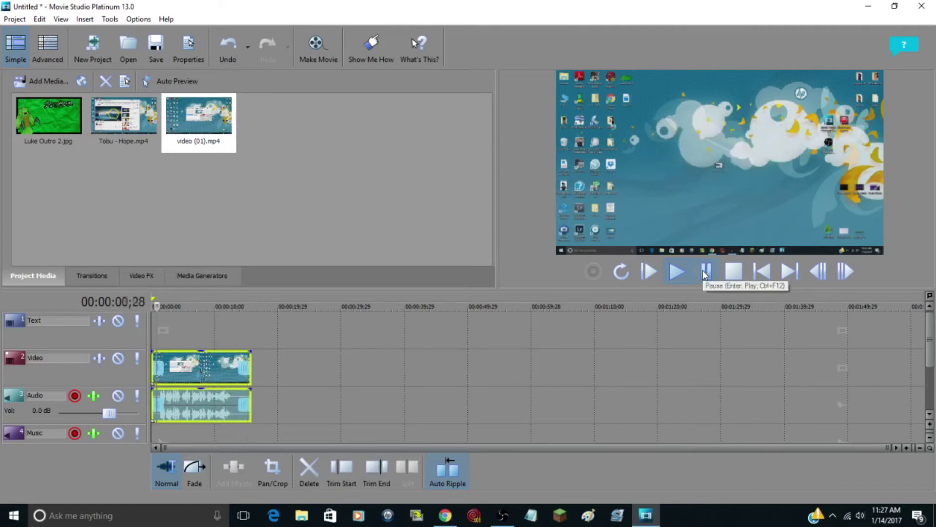
mouse_move(157, 306)
mouse_down()
mouse_move(245, 322)
mouse_move(453, 321)
mouse_move(150, 320)
mouse_up()
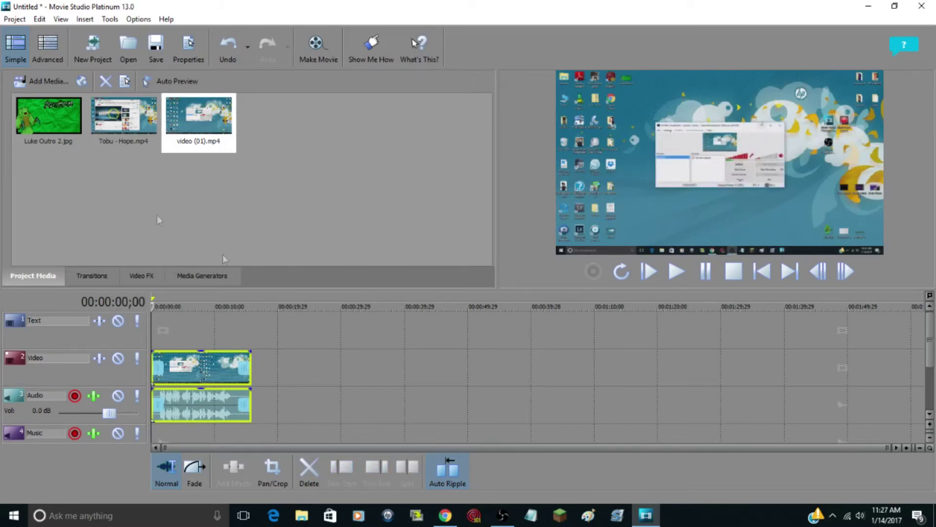
click(300, 328)
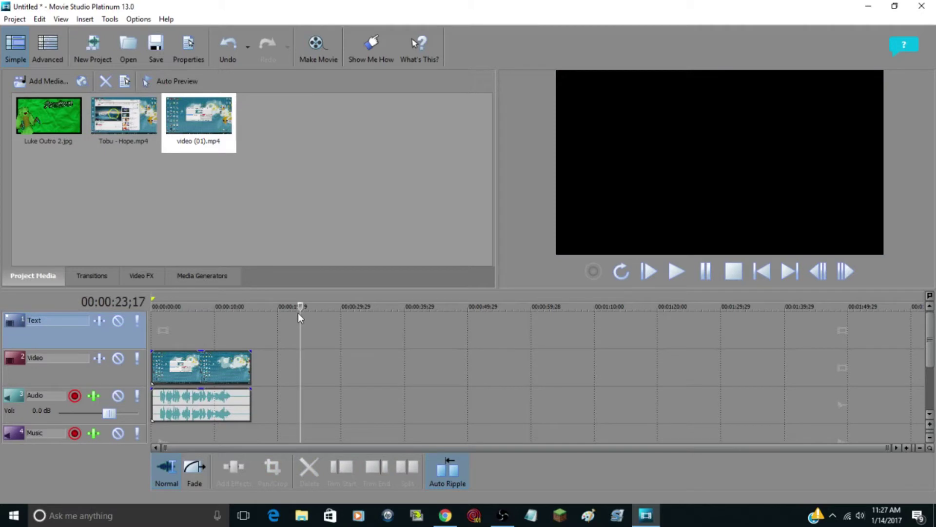
drag(299, 312, 147, 317)
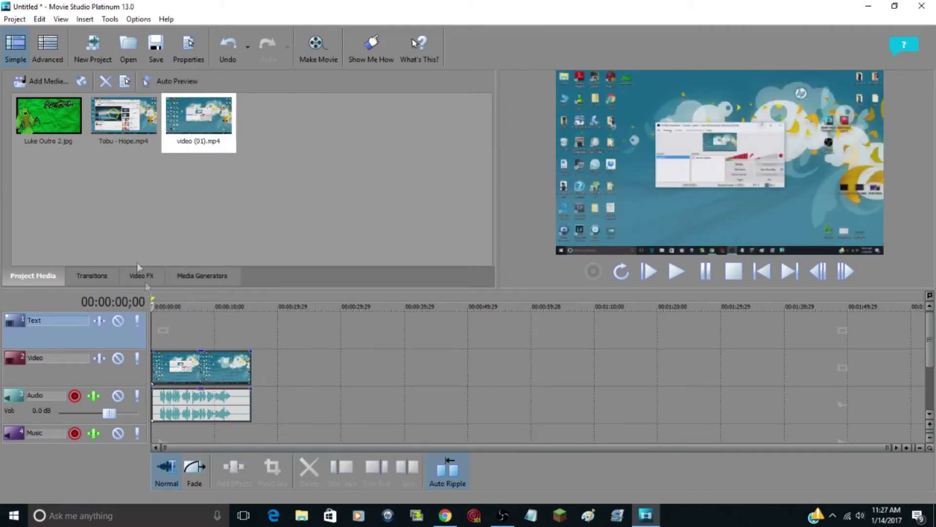
Add Luke Outro 2.jpg to the Video track directly after the video (01) clip.
drag(52, 122, 52, 119)
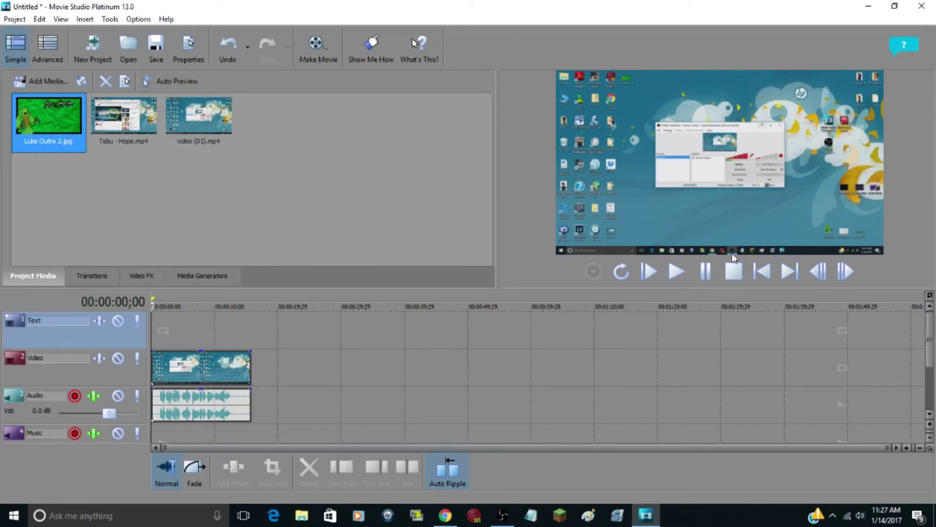
drag(79, 149, 80, 145)
drag(264, 361, 264, 361)
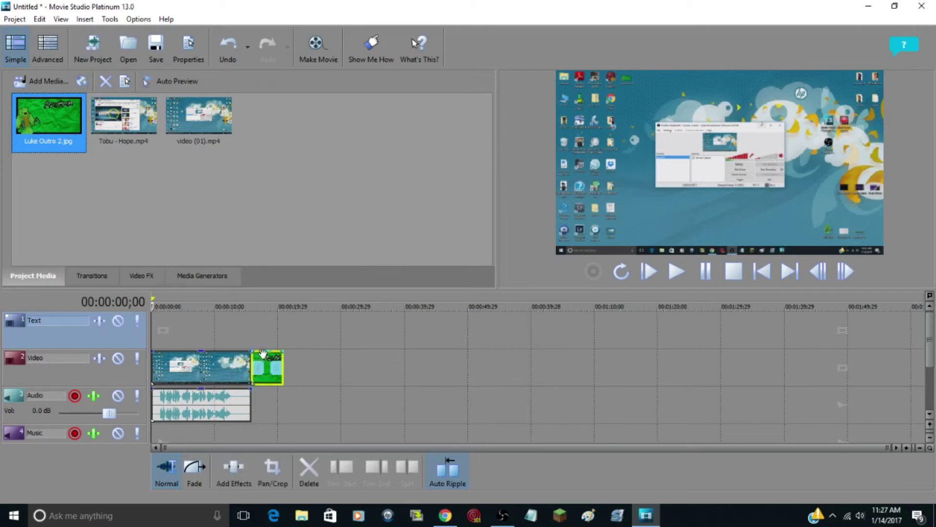
Preview the cut from the end of the video (01) clip into the outro image.
drag(246, 307, 226, 319)
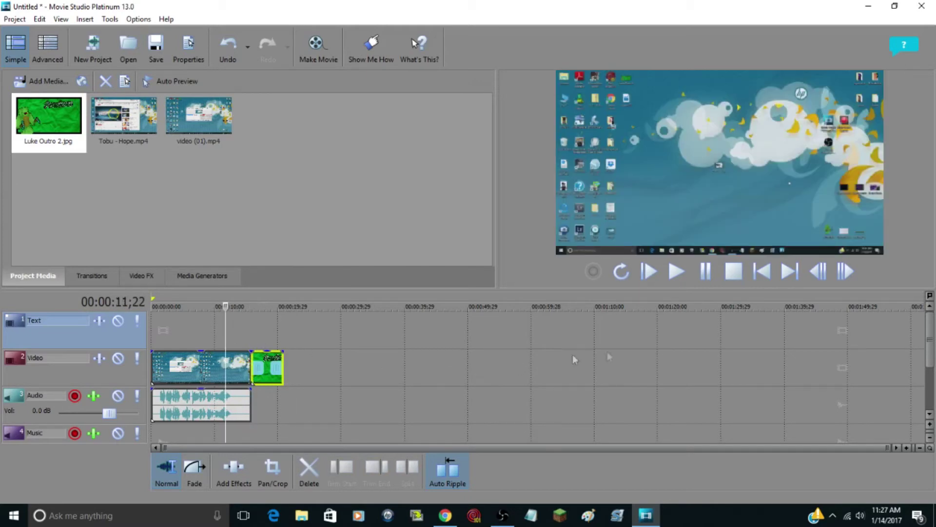
click(707, 272)
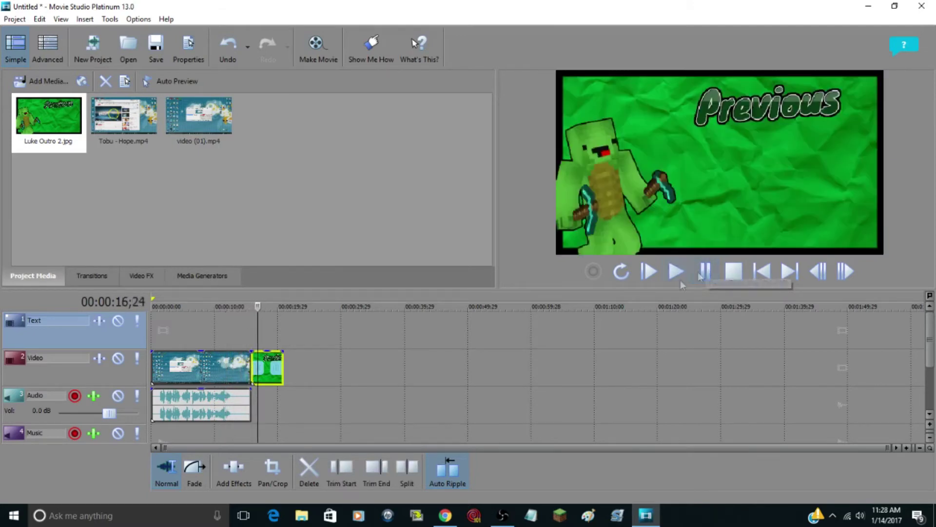
Split the video (01) clip at 00:00:13;03 and delete its tail, closing the gap to the outro image.
click(333, 326)
drag(333, 306, 233, 358)
click(238, 362)
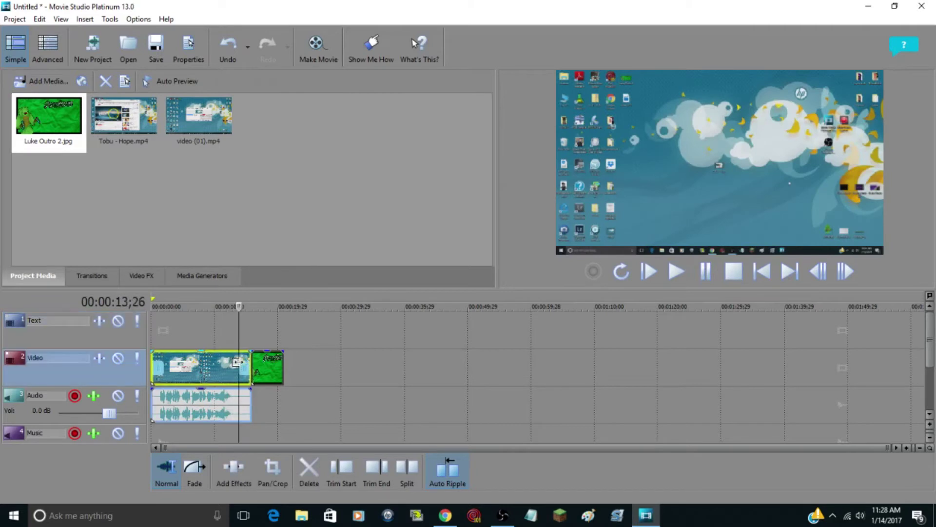
drag(233, 306, 235, 307)
key(s)
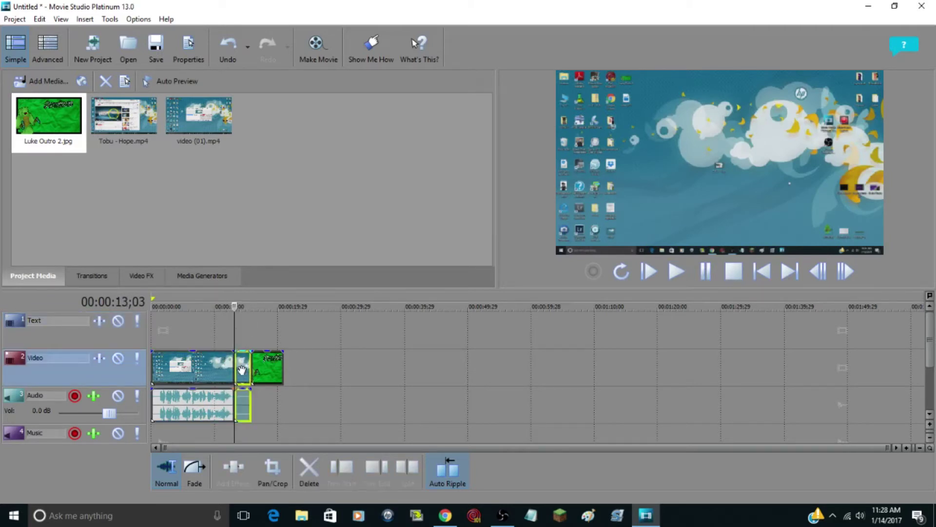
right_click(243, 370)
click(297, 162)
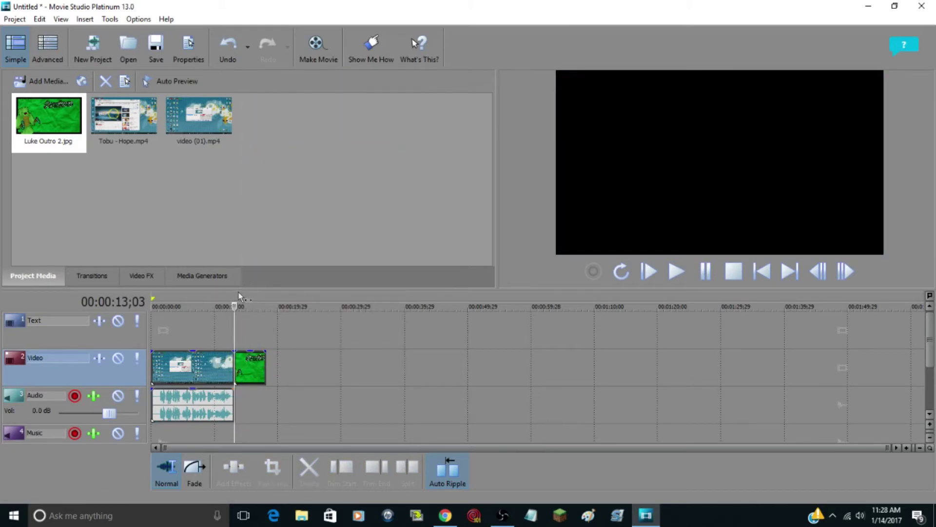
mouse_move(234, 306)
mouse_down()
mouse_move(266, 306)
mouse_move(247, 305)
mouse_up()
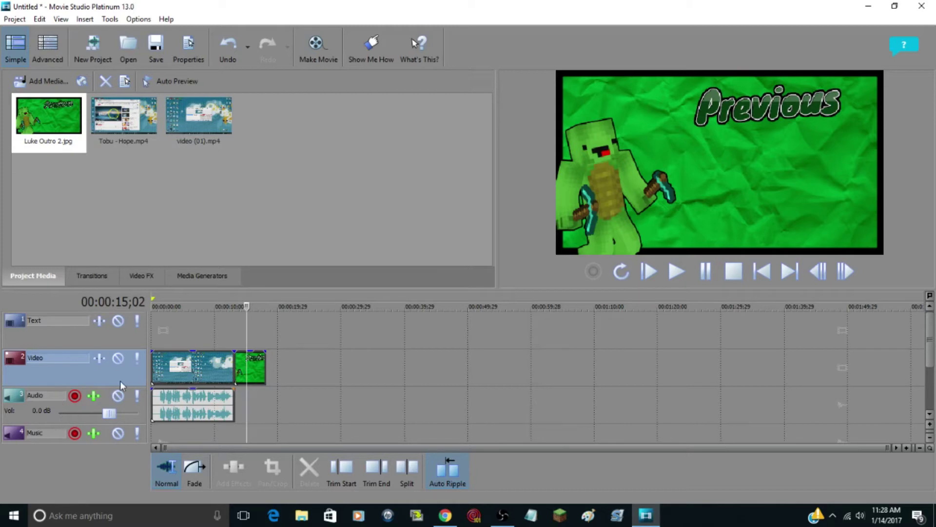
Move the Music track up so it sits directly below the Text track.
click(690, 370)
scroll(927, 339, down, 2)
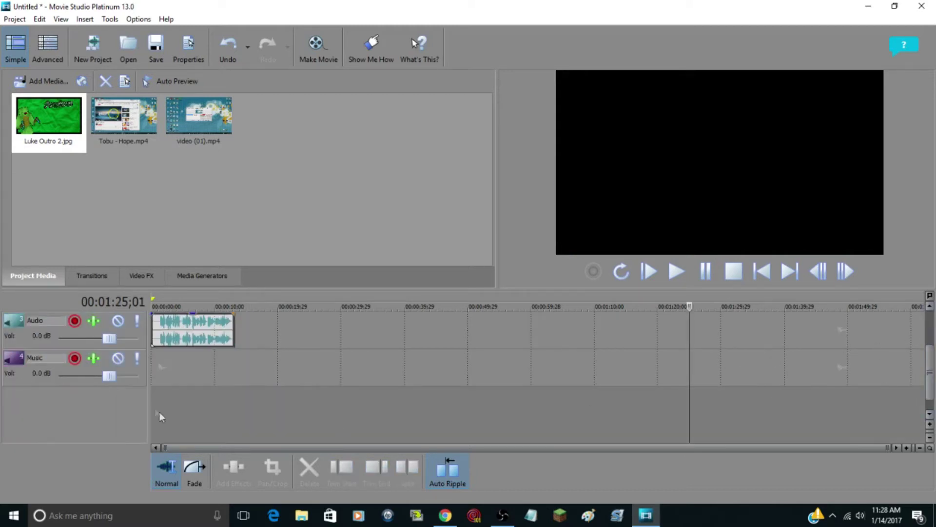
click(30, 366)
scroll(31, 366, up, 2)
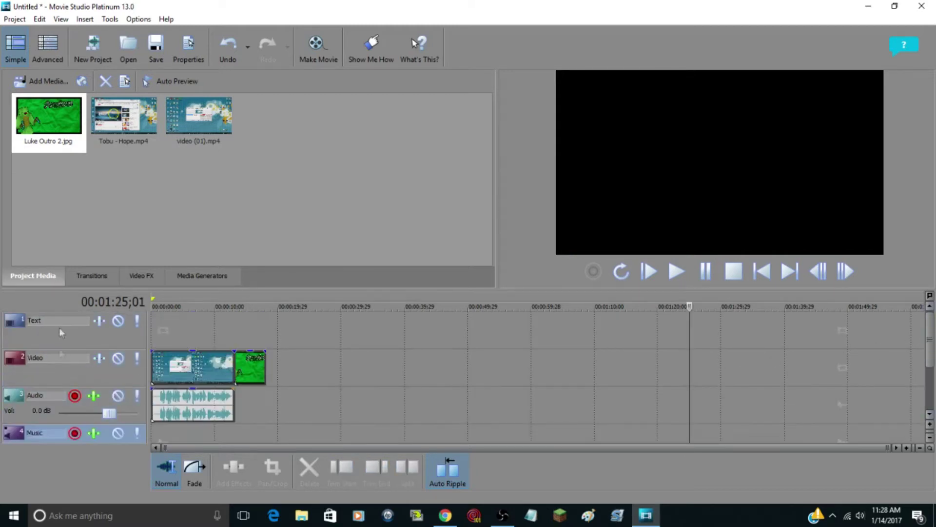
drag(63, 357, 66, 355)
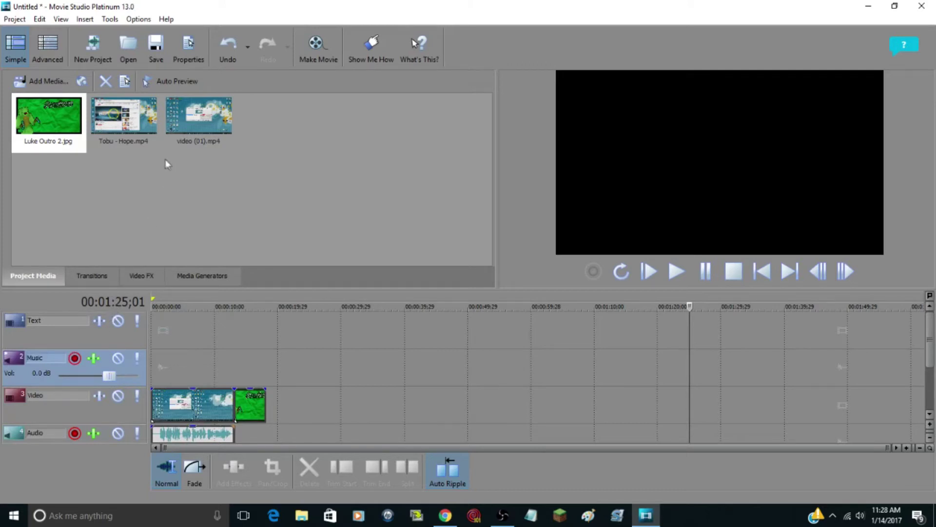
Place Tobu - Hope.mp4 at the start of the timeline, with its picture on the Text track and its sound on the Music track.
drag(118, 121, 110, 186)
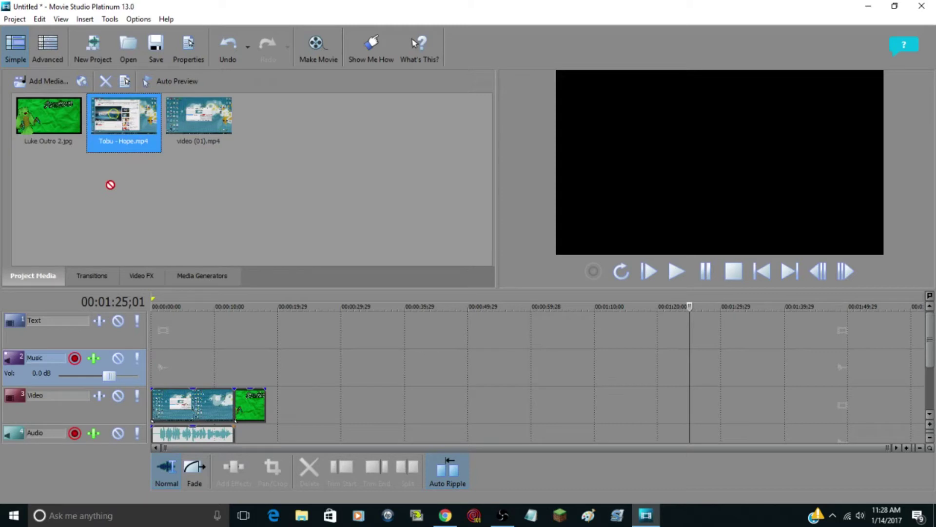
drag(150, 261, 157, 316)
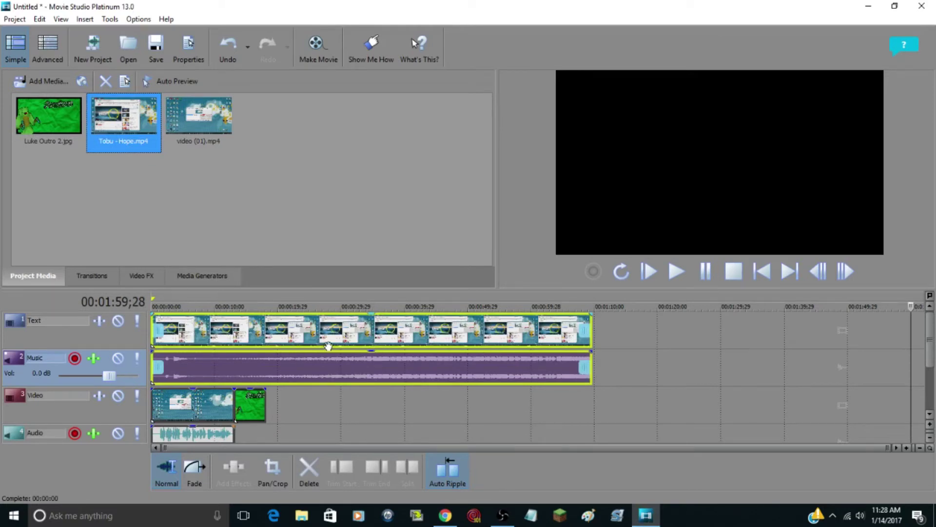
click(632, 371)
click(629, 306)
drag(629, 307, 592, 307)
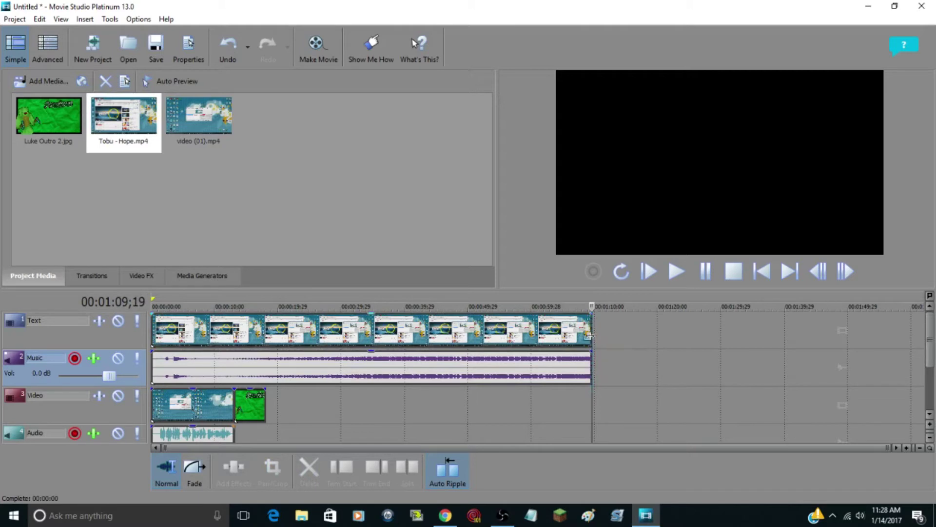
Duplicate the Music track and cut the original Tobu - Hope clip from the Text and Music tracks.
click(71, 334)
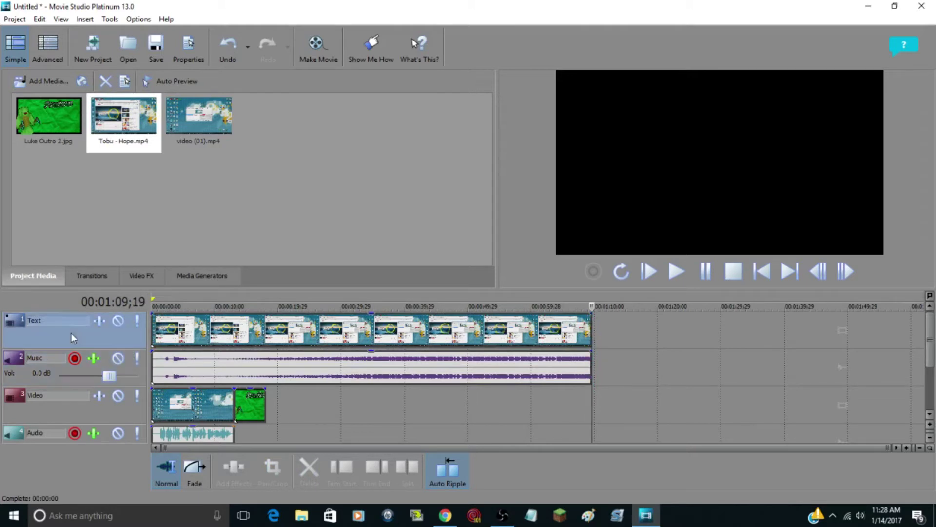
click(23, 372)
right_click(22, 371)
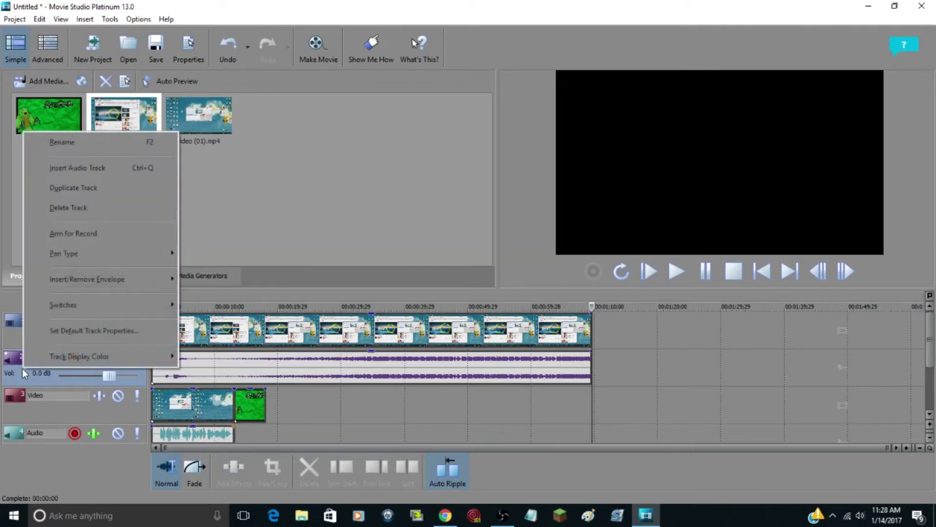
click(94, 192)
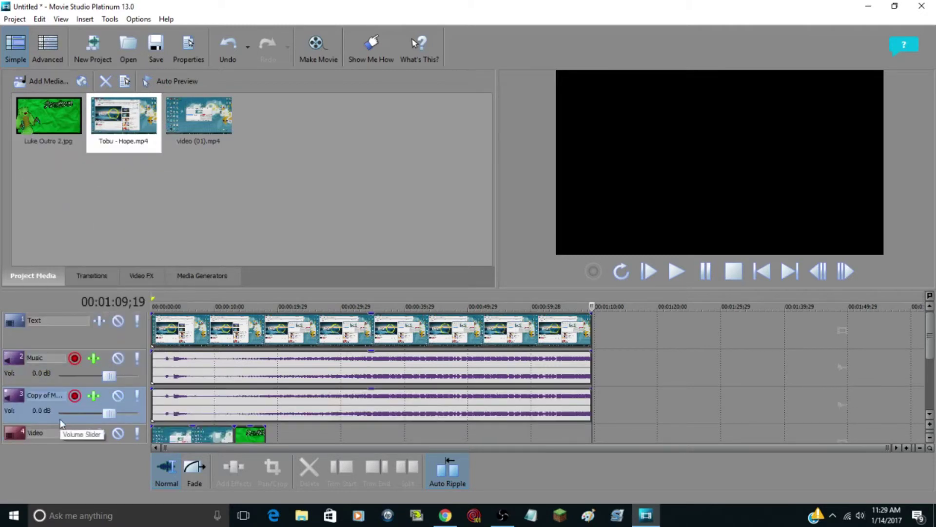
right_click(196, 328)
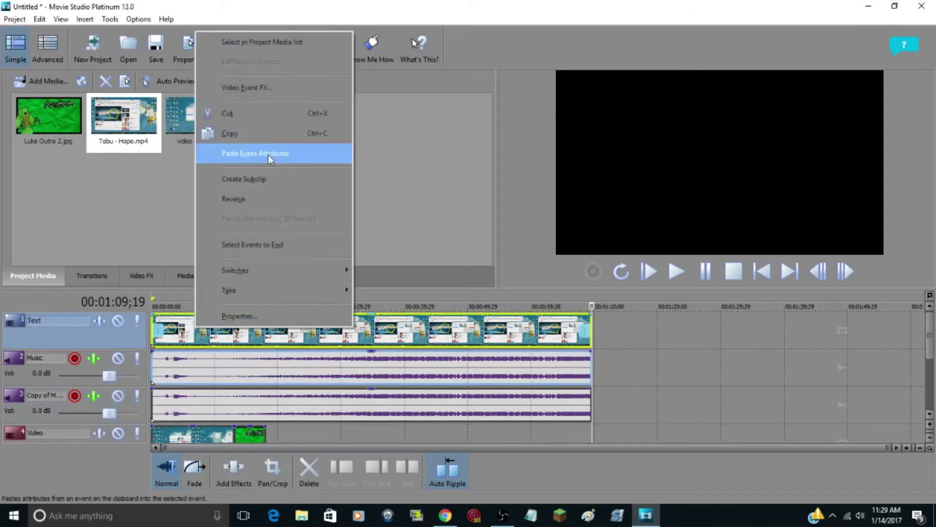
click(267, 118)
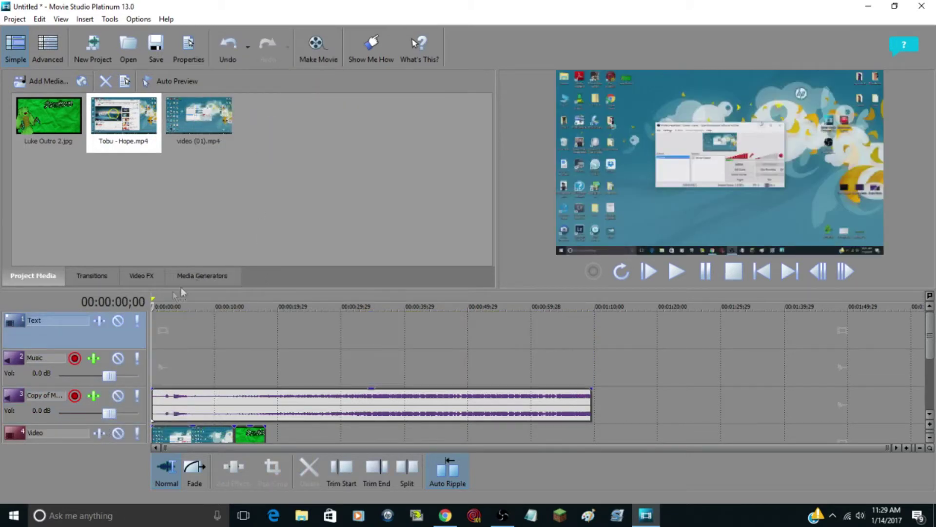
Move the copied Tobu - Hope audio onto the Music track and delete the duplicate track.
drag(932, 333, 932, 340)
drag(249, 396, 236, 380)
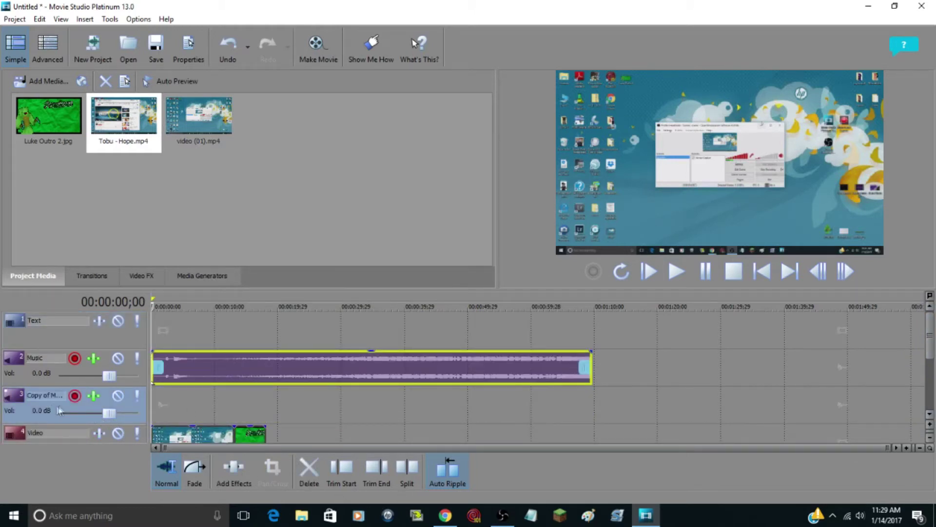
right_click(46, 396)
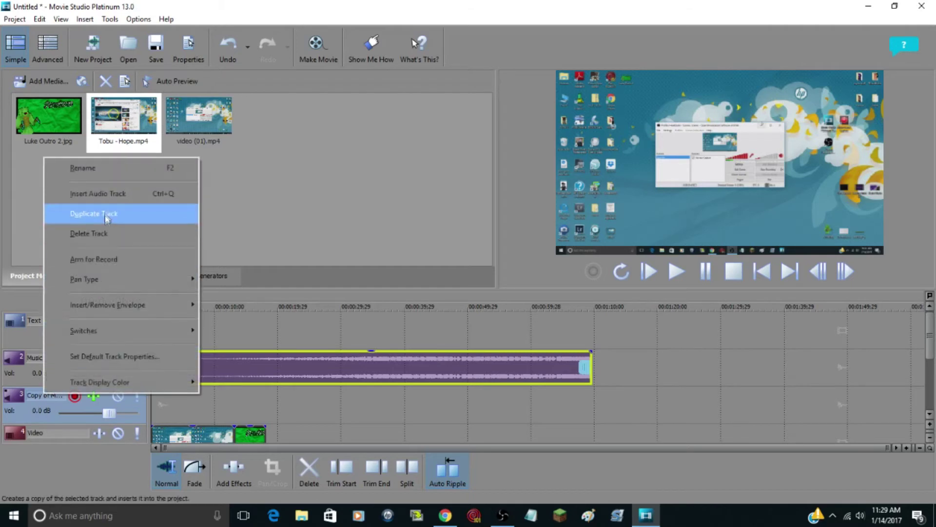
click(118, 235)
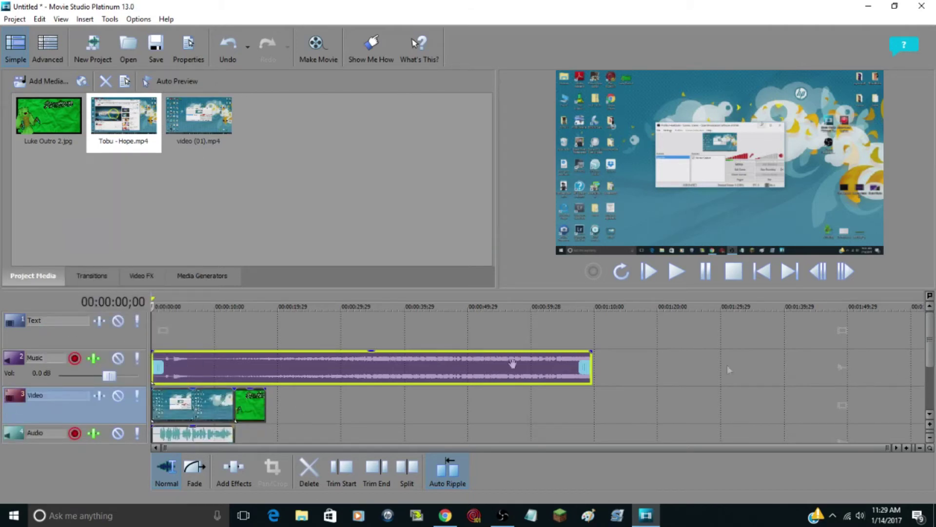
Move the Music track back below the Audio track and return the playhead to the start of the timeline.
scroll(62, 430, down, 2)
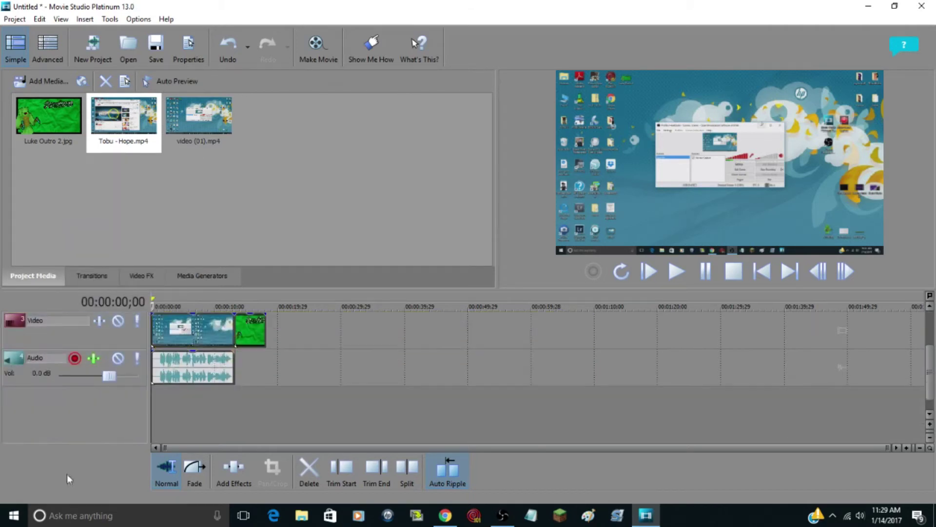
scroll(71, 382, down, 1)
click(70, 381)
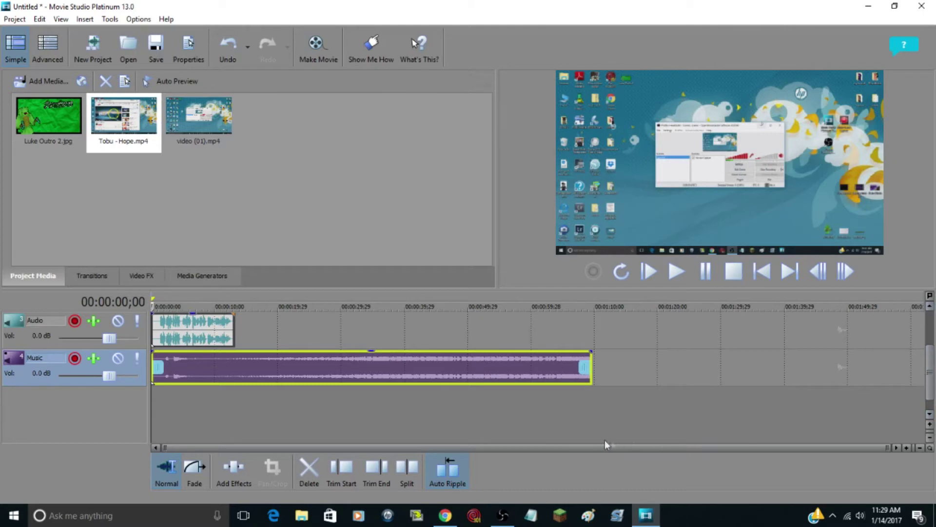
click(510, 435)
drag(510, 303, 147, 312)
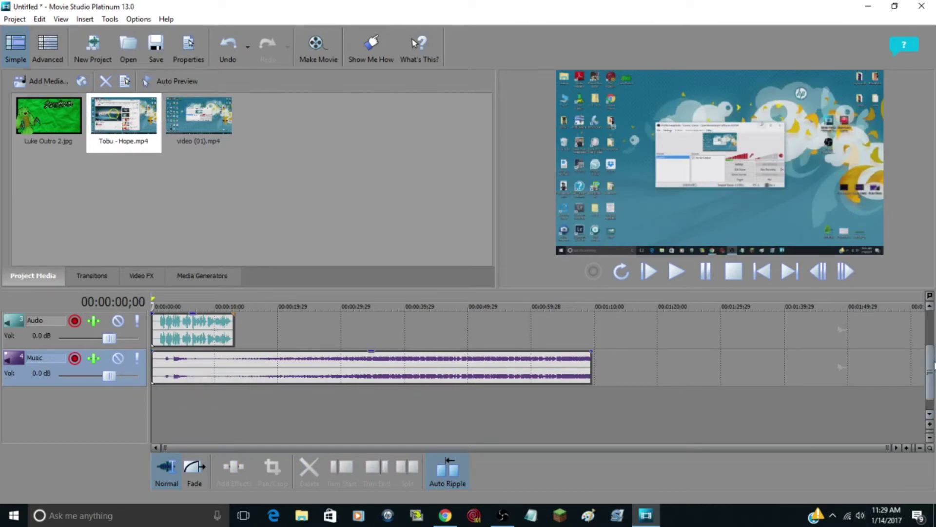
drag(934, 360, 935, 326)
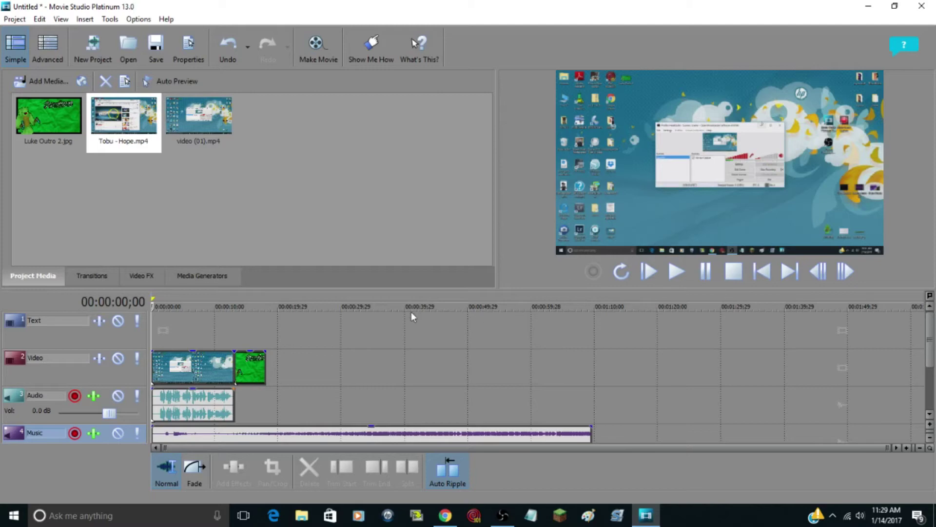
Play the outro section with its music from the end of the video (01) clip and check where the outro image ends.
drag(155, 306, 235, 326)
click(677, 271)
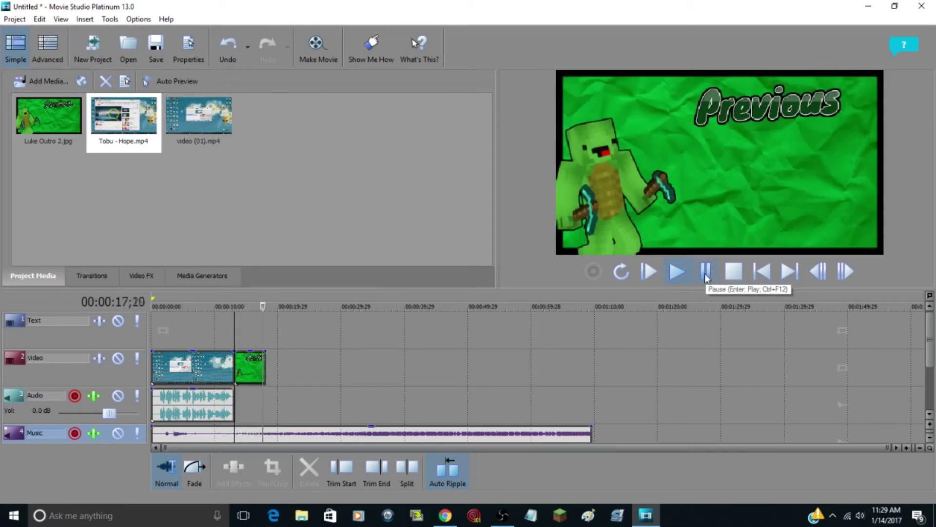
click(706, 276)
mouse_move(267, 317)
mouse_down()
mouse_move(232, 316)
mouse_move(263, 316)
mouse_up()
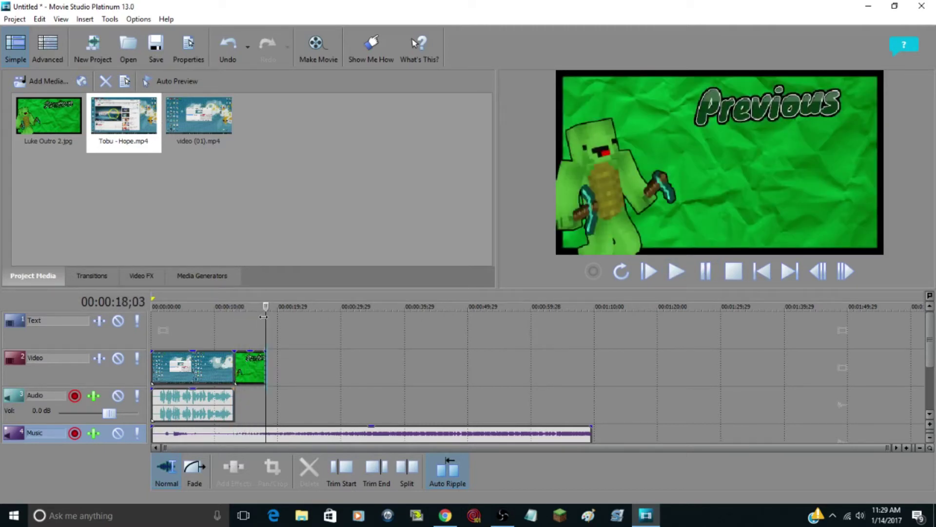
mouse_move(264, 317)
mouse_down()
mouse_move(257, 322)
mouse_move(266, 328)
mouse_up()
click(271, 317)
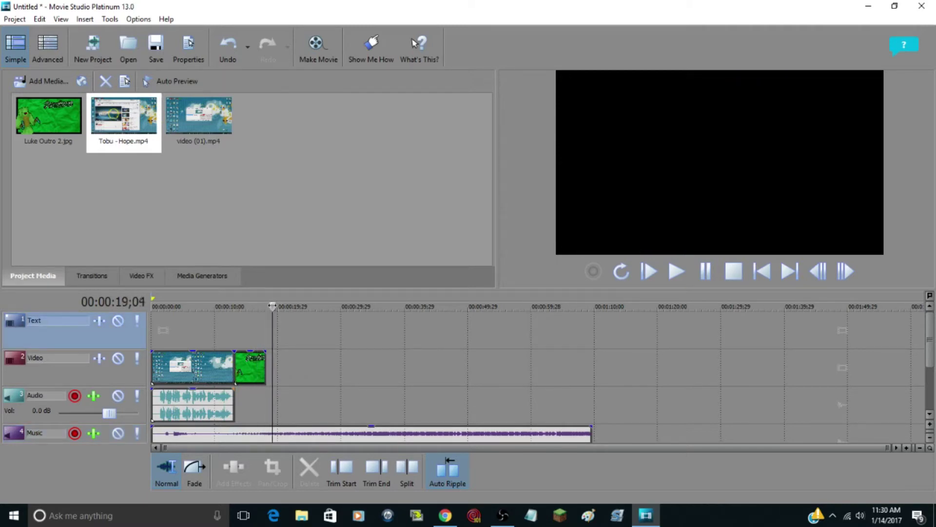
click(266, 306)
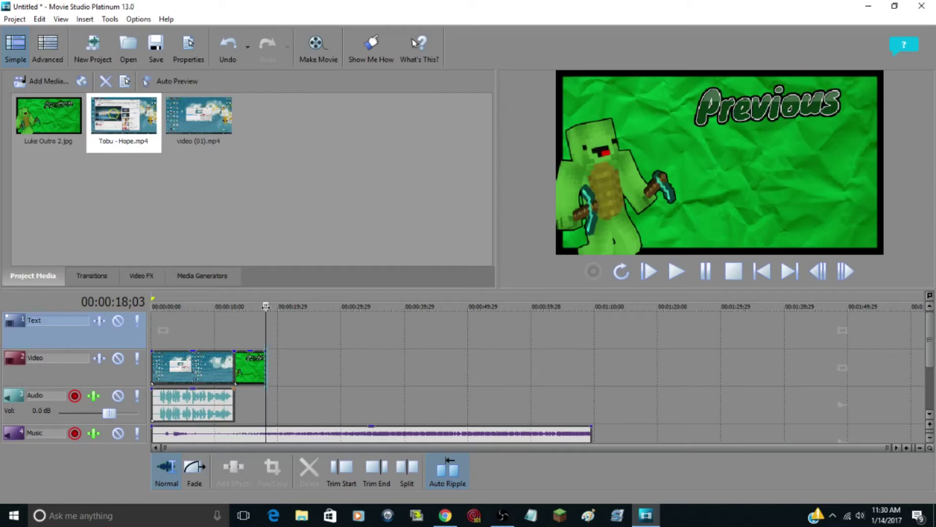
drag(267, 306, 237, 318)
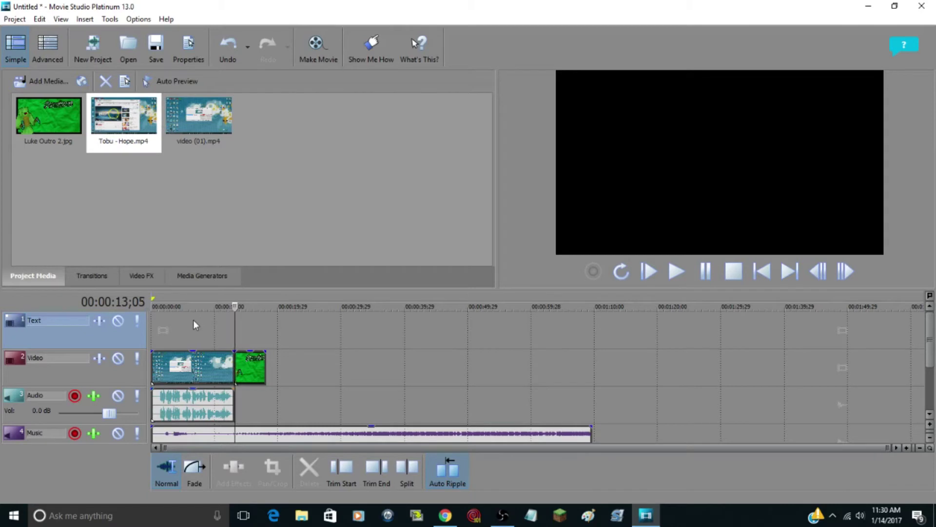
key(space)
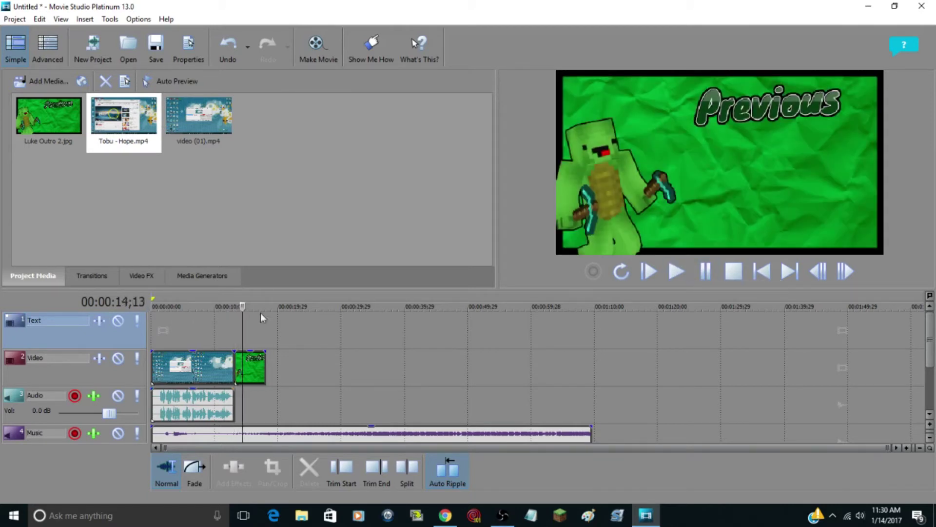
key(space)
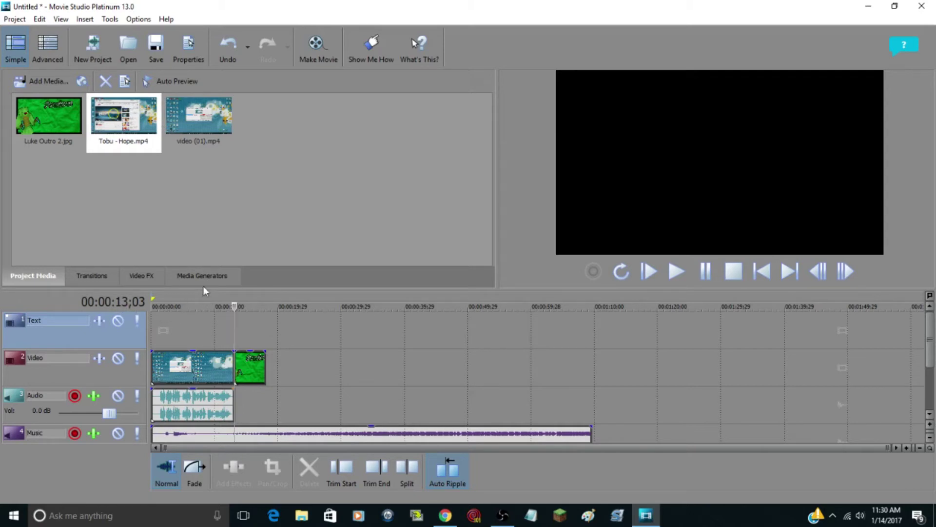
Extend the end of the outro image clip to about 21 seconds on the timeline.
drag(235, 306, 288, 320)
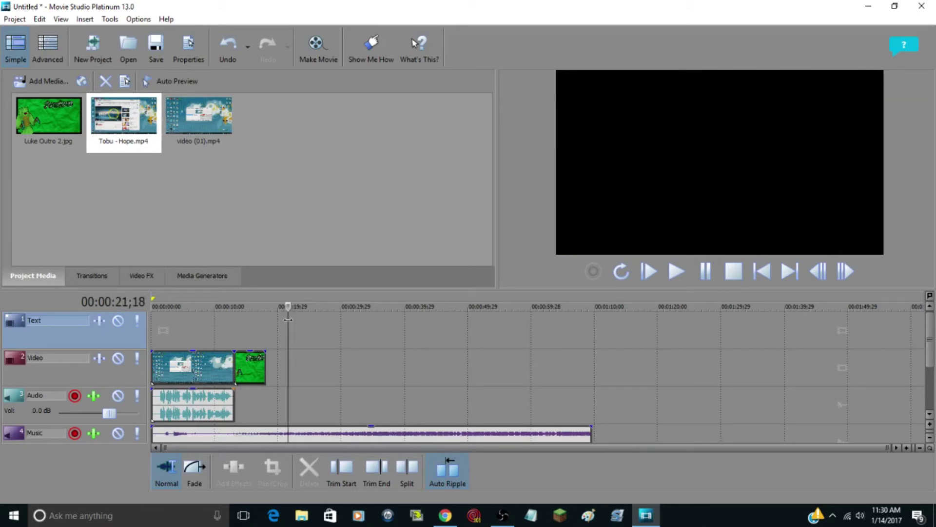
click(287, 317)
drag(287, 317, 286, 317)
drag(263, 364, 280, 370)
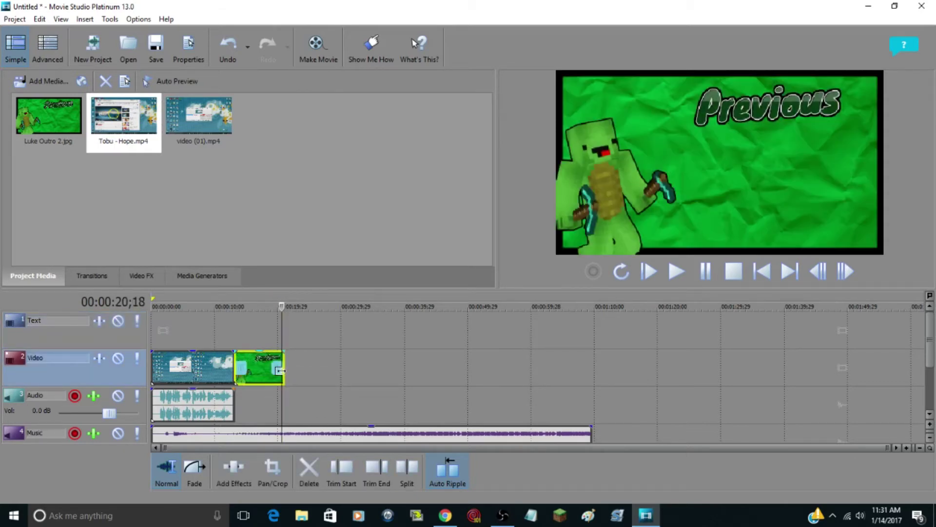
Preview the extended outro with the music, starting shortly before the video (01) clip ends.
drag(282, 310, 225, 308)
click(680, 271)
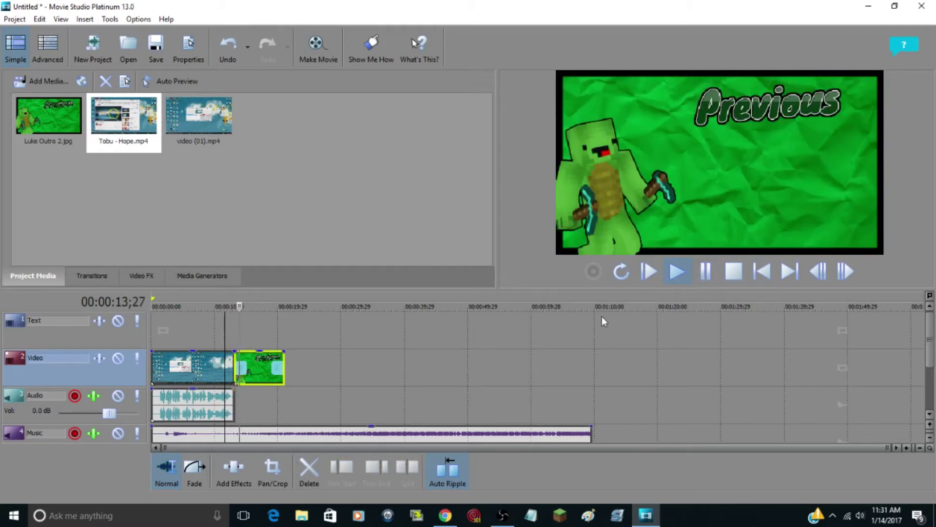
click(702, 273)
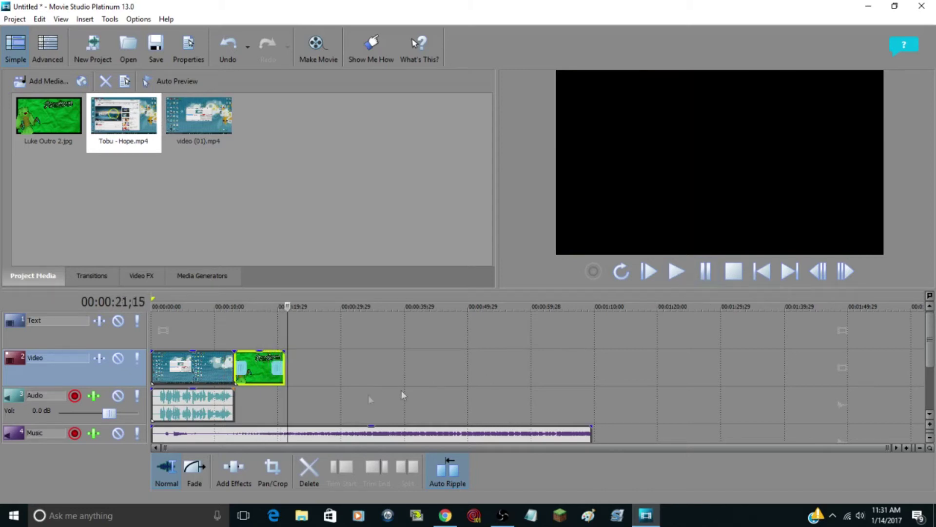
Lengthen the outro image clip further so it ends at about 22 seconds on the timeline.
click(392, 375)
drag(392, 306, 284, 330)
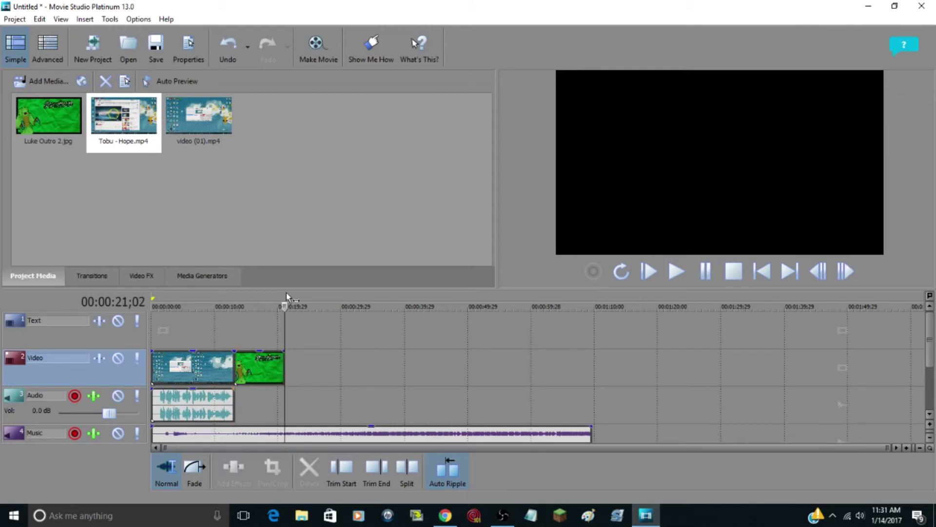
click(285, 306)
drag(285, 307, 291, 306)
drag(283, 368, 291, 368)
click(312, 335)
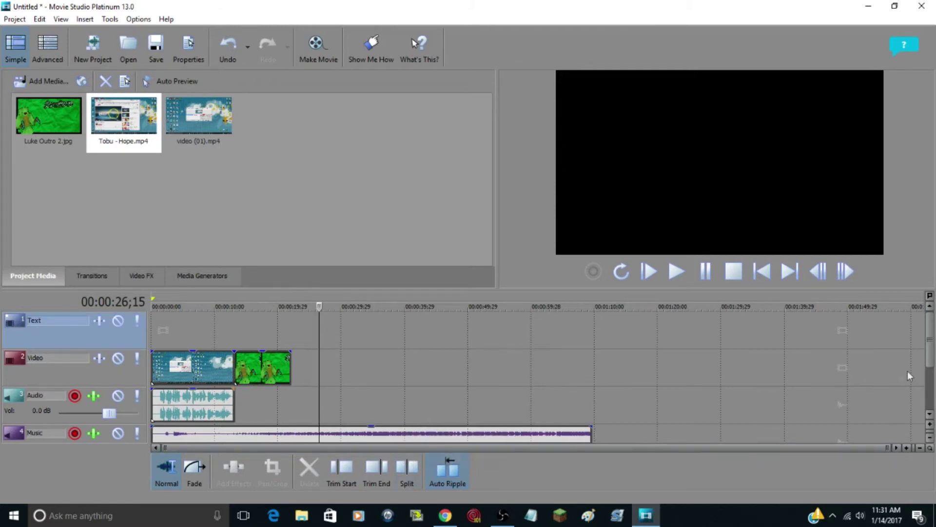
drag(928, 348, 930, 389)
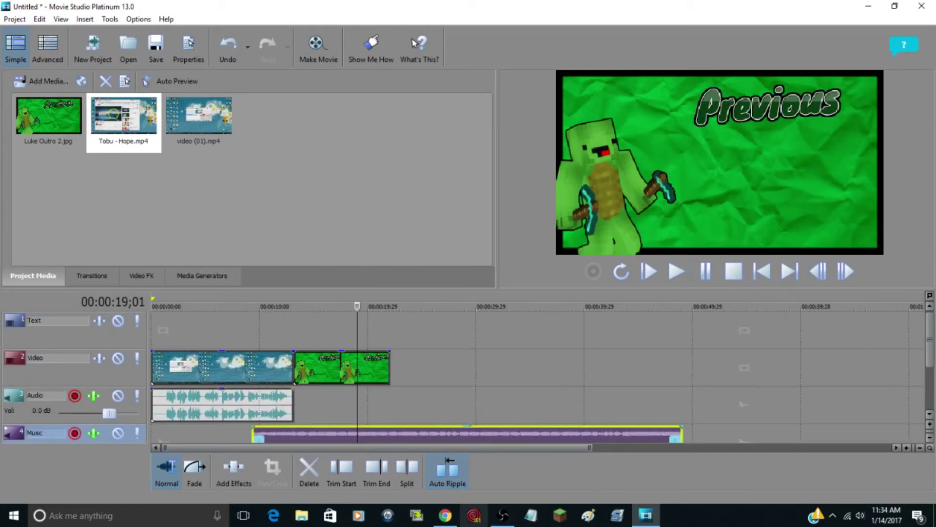
click(502, 516)
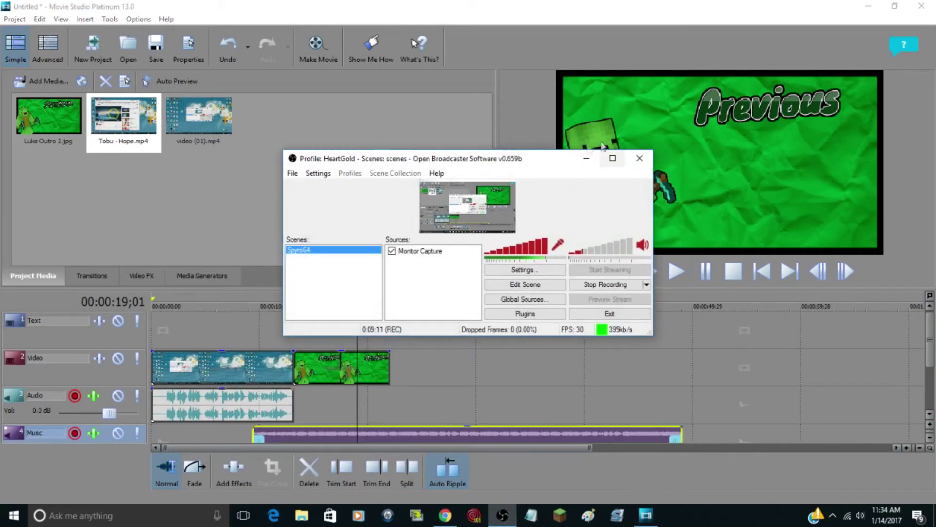
click(586, 158)
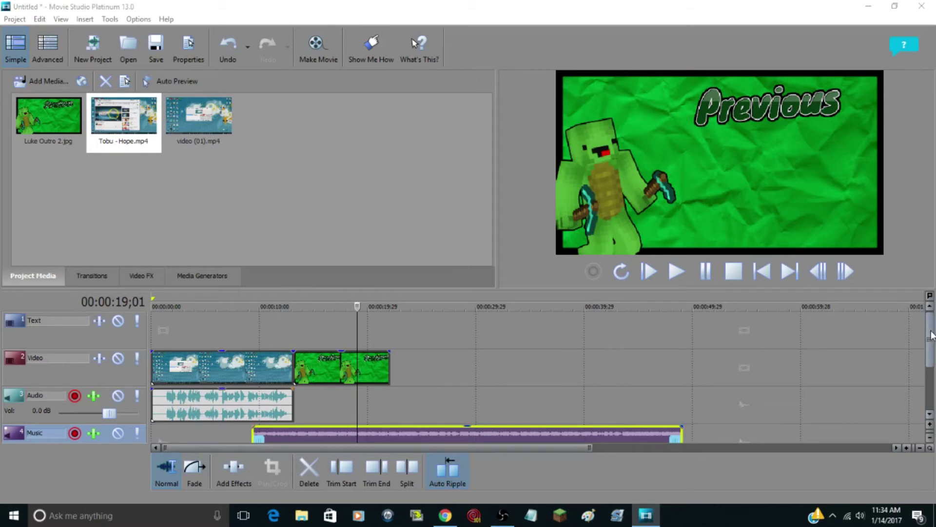
Split the music clip where the outro image ends, at 00:00:22;02, and cut away the part after it.
drag(931, 335, 931, 358)
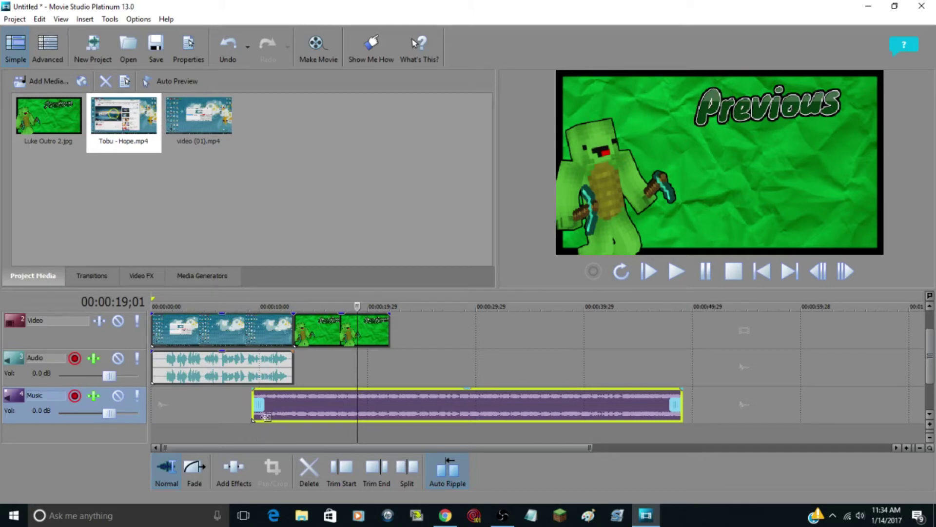
drag(356, 307, 389, 306)
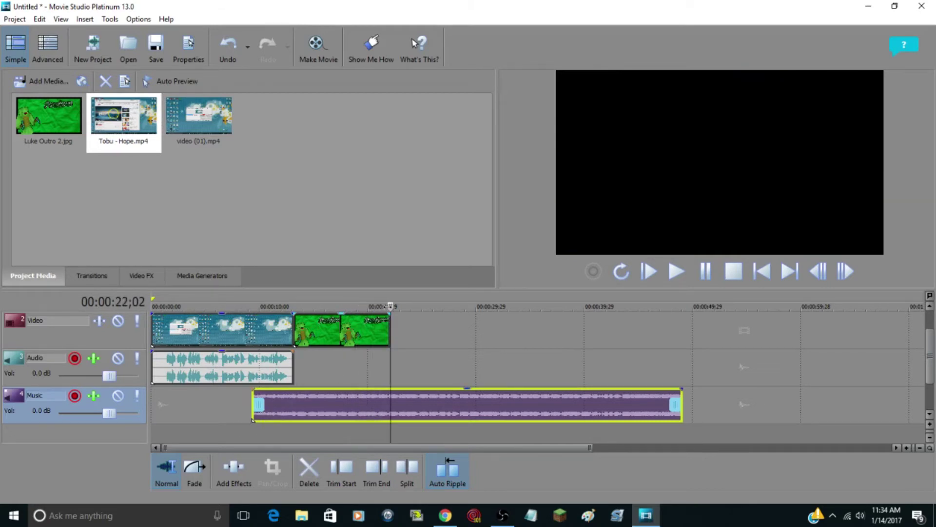
right_click(390, 406)
click(389, 421)
key(s)
right_click(447, 395)
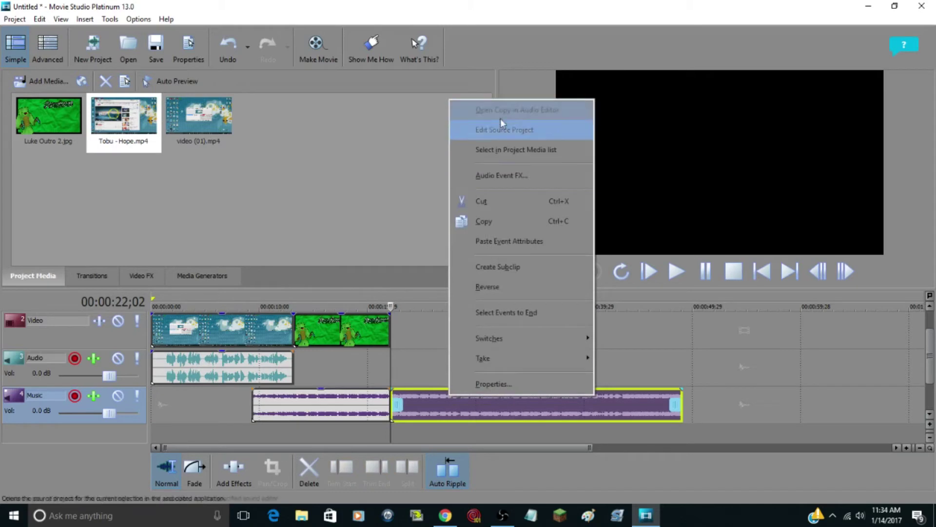
click(528, 201)
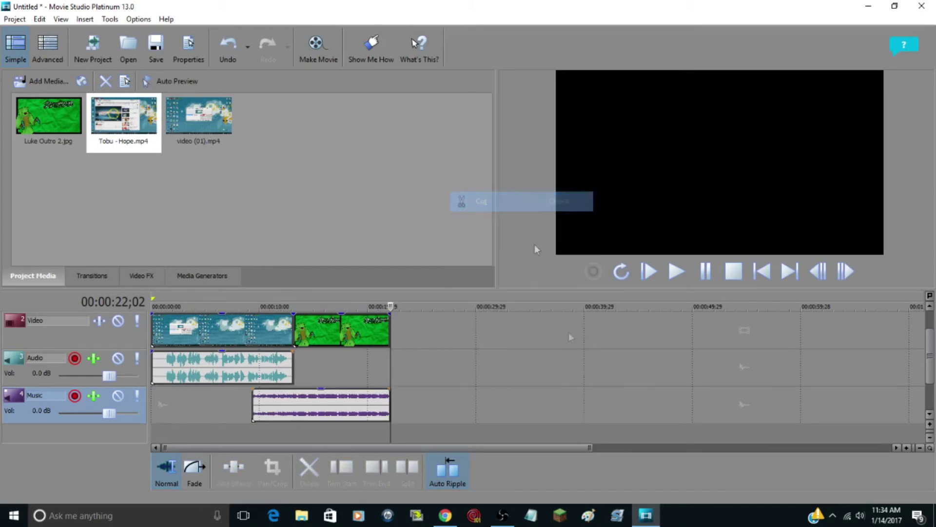
Add a fade-in of about 3 seconds to the music and short fade-outs to the ends of the music and outro image.
drag(389, 303, 227, 333)
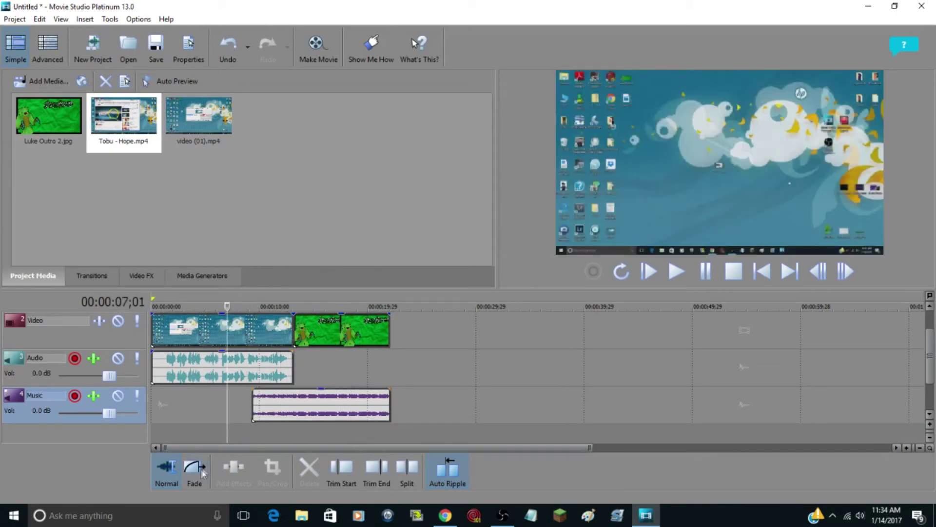
drag(254, 394, 286, 398)
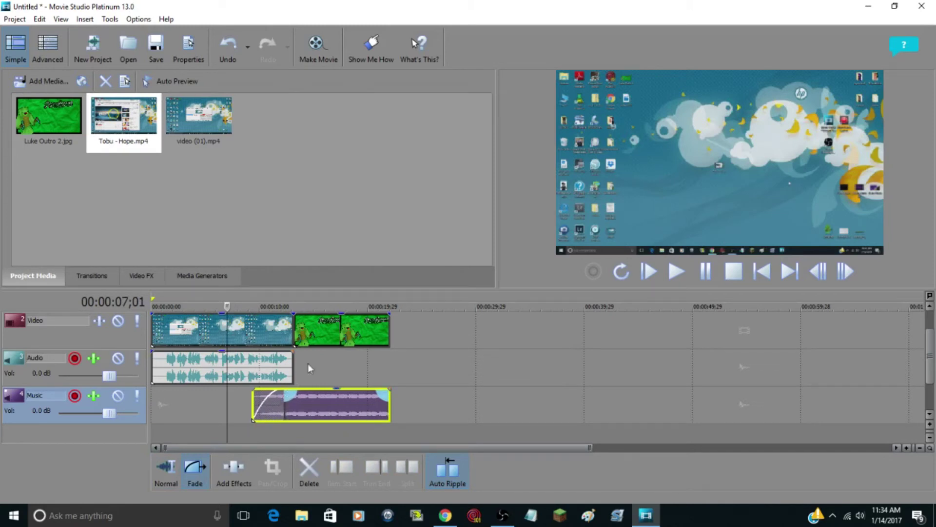
drag(226, 306, 354, 306)
drag(377, 395, 373, 393)
mouse_move(384, 312)
mouse_down()
mouse_move(366, 313)
mouse_move(376, 313)
mouse_up()
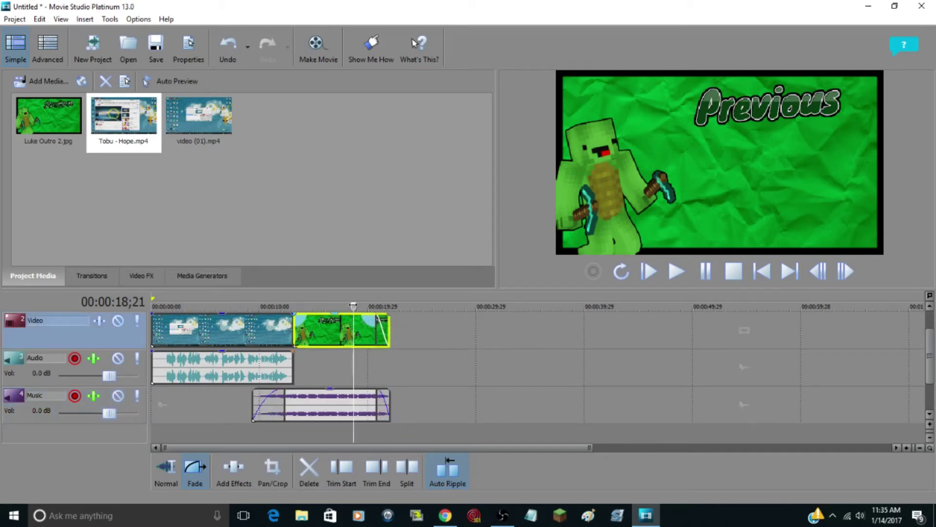
Return to the Normal edit mode and play the project from the start through the outro to check the fades.
click(282, 306)
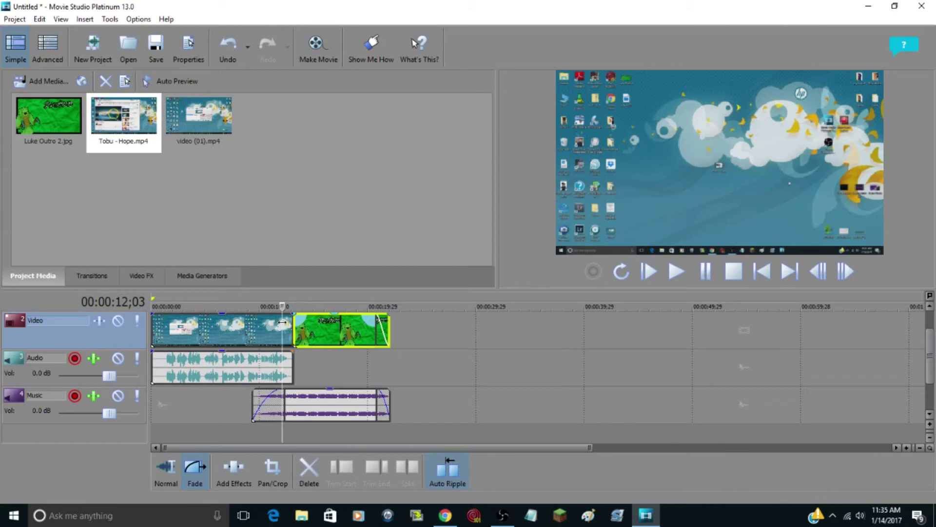
click(276, 342)
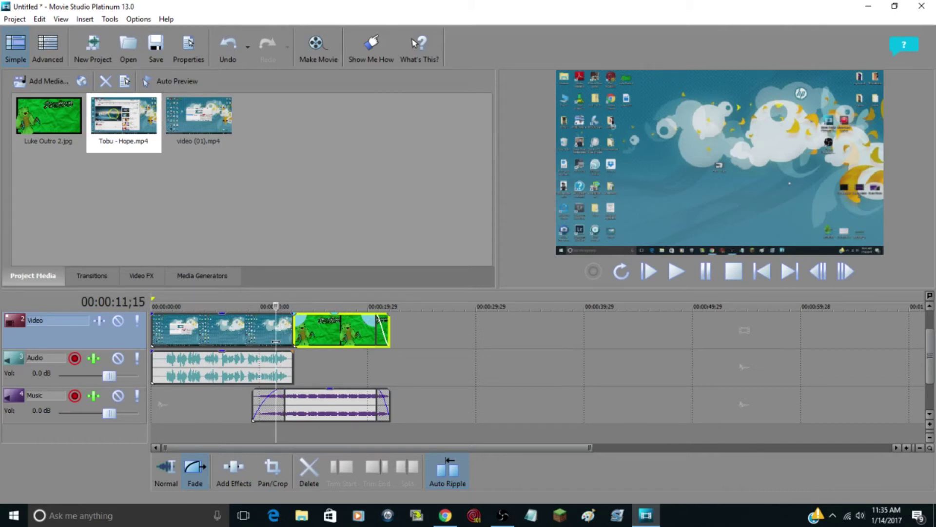
click(274, 341)
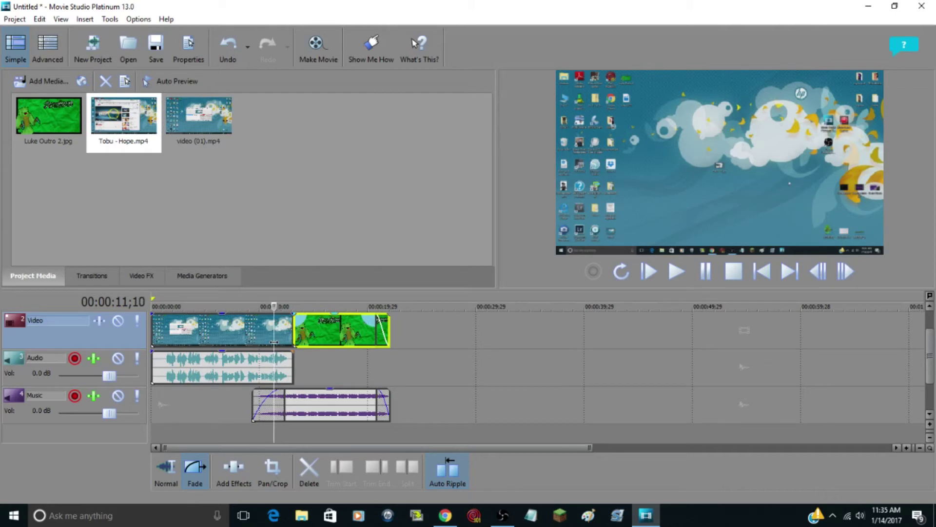
click(264, 341)
key(ctrl+Home)
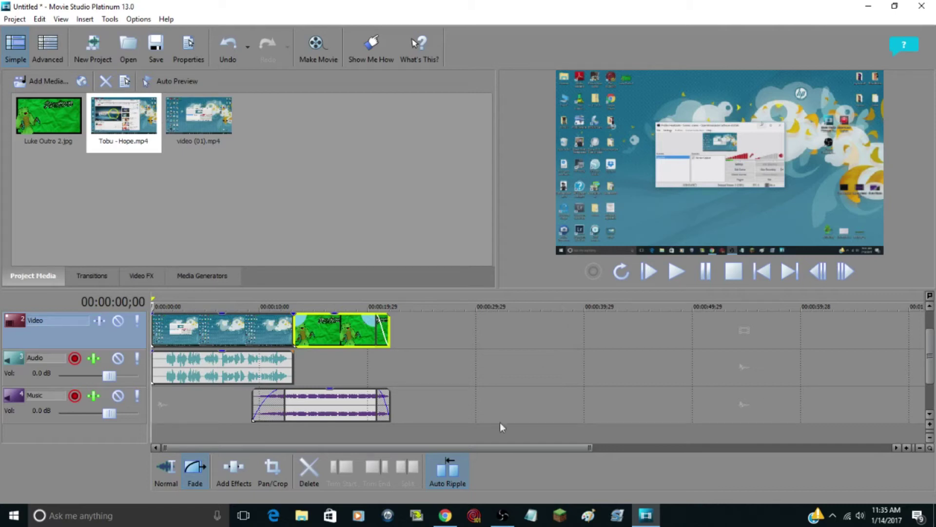
click(177, 479)
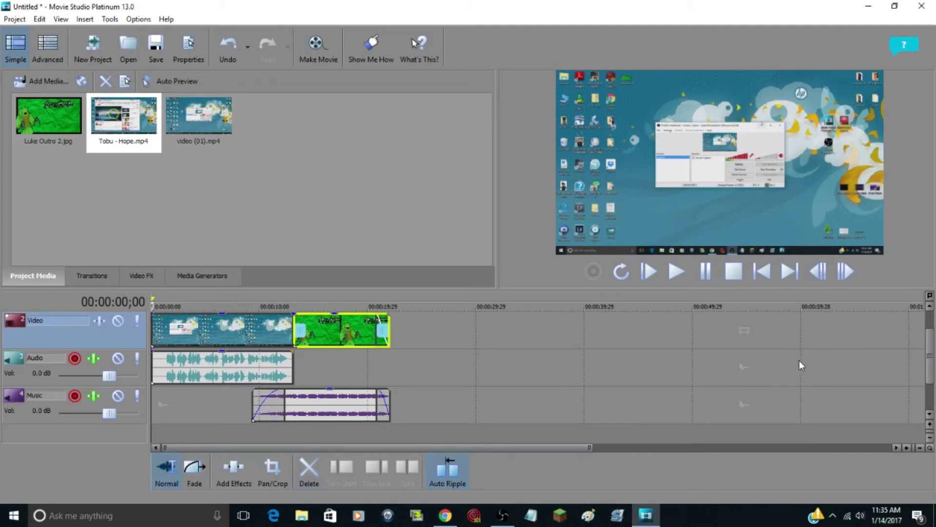
key(space)
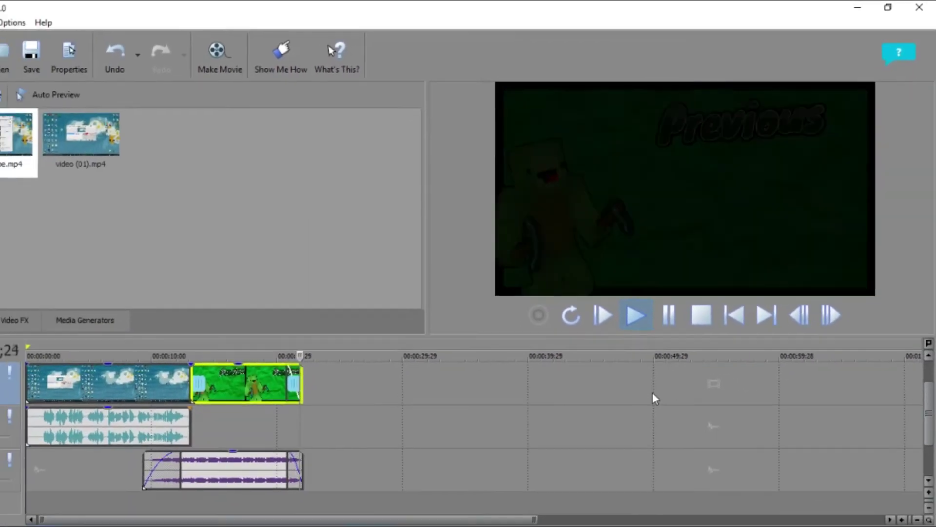
key(space)
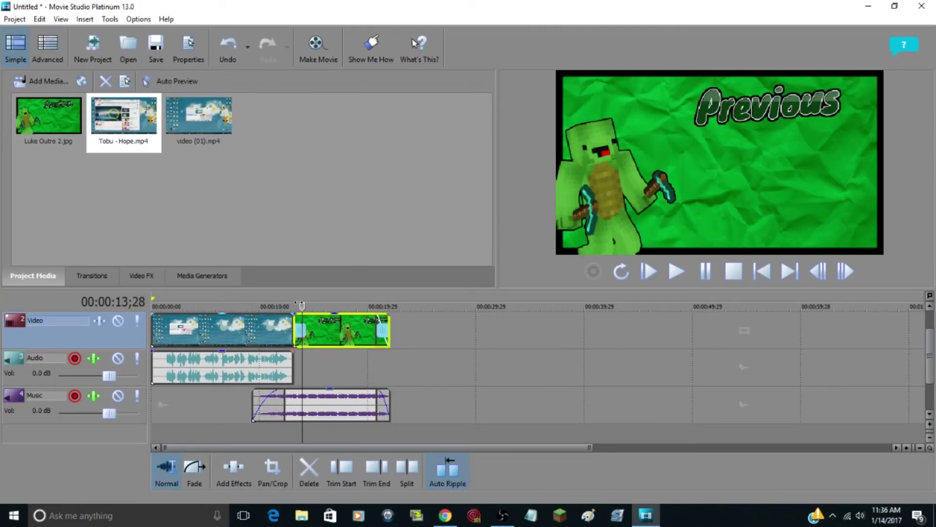
Render the movie to the hard drive as an MP4 named Untitled in the Desktop folder.
drag(304, 305, 149, 310)
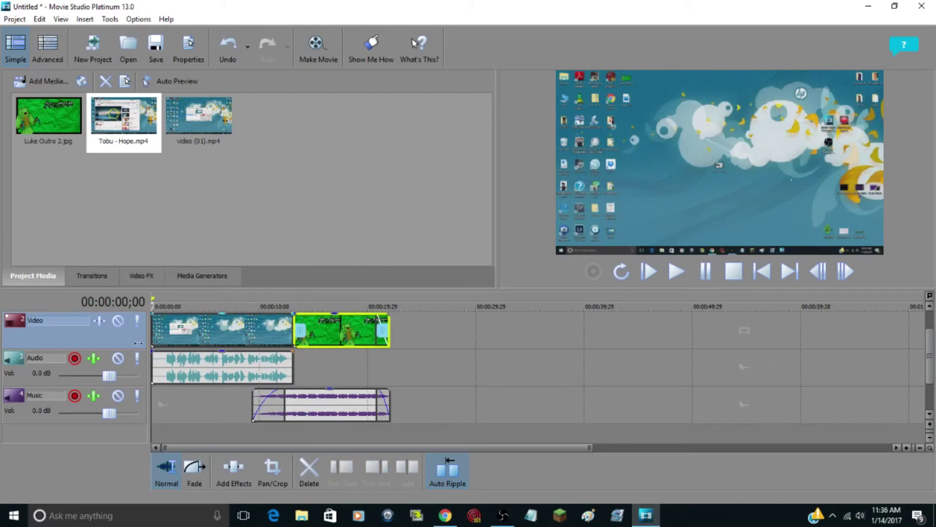
click(316, 54)
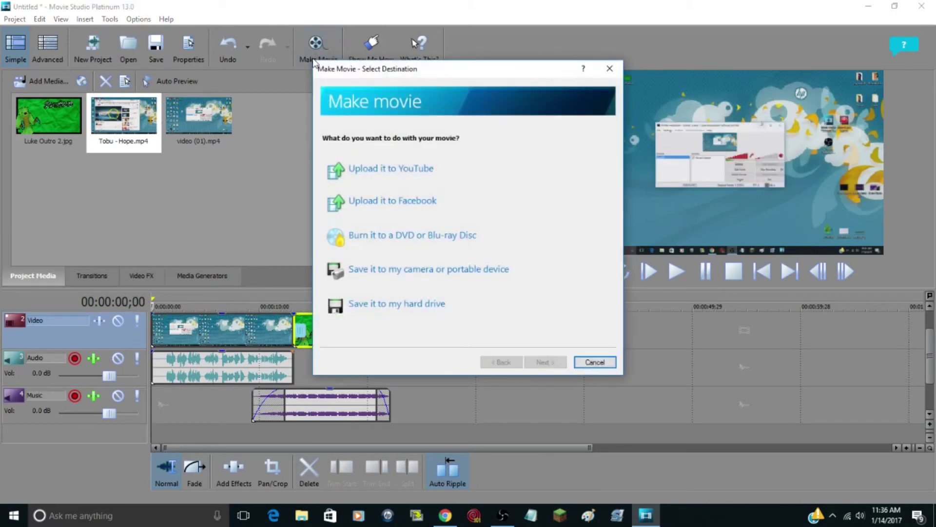
click(426, 322)
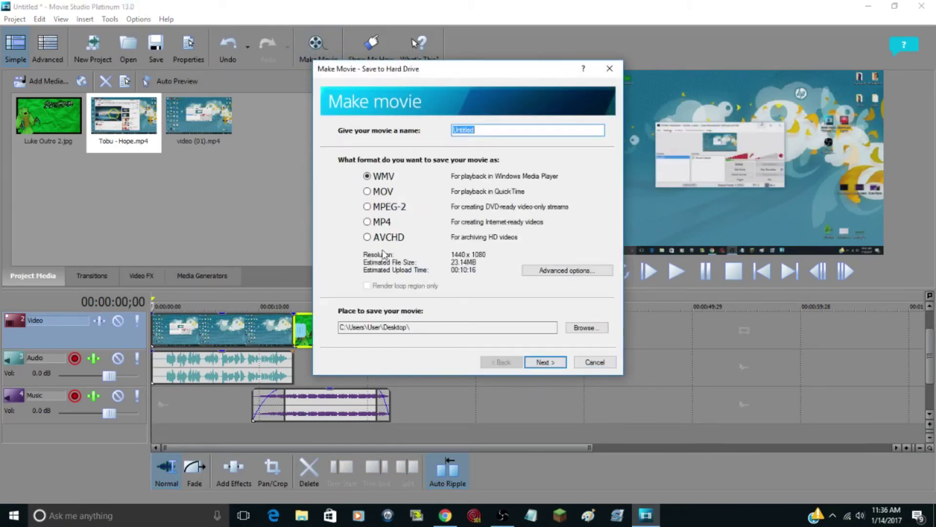
click(369, 222)
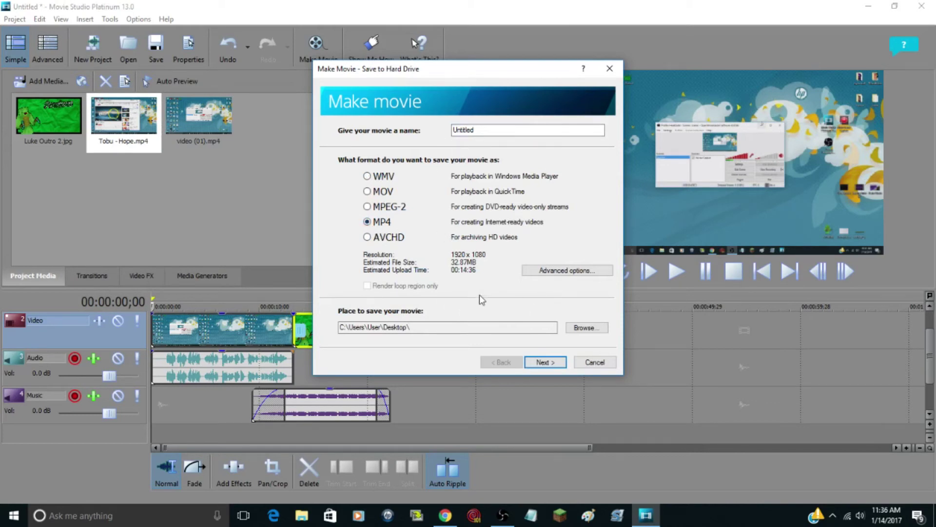
click(545, 362)
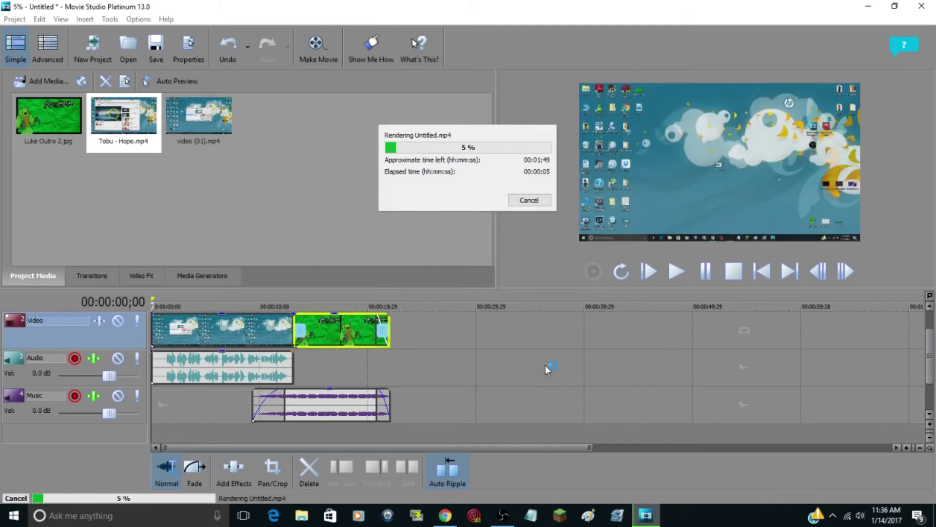
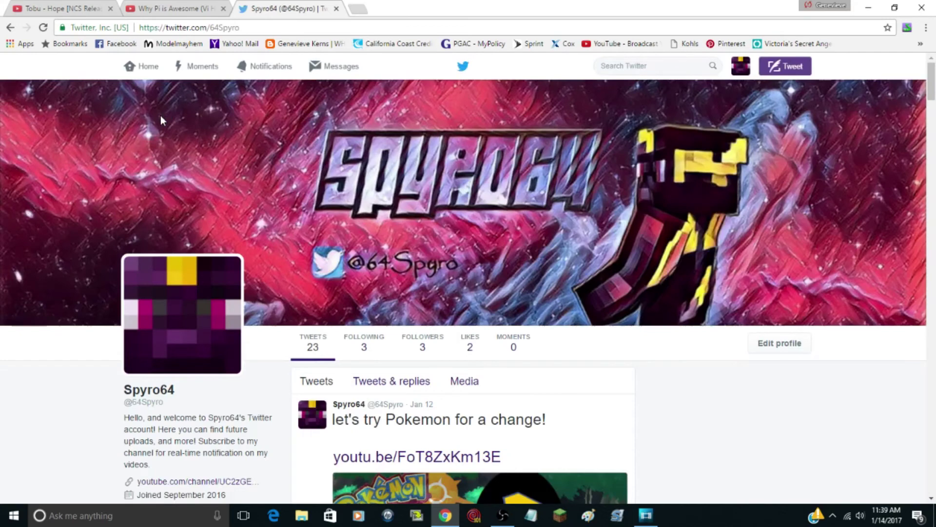
Switch to Chrome, open the Spyro64 YouTube channel page and look over its home section.
click(258, 27)
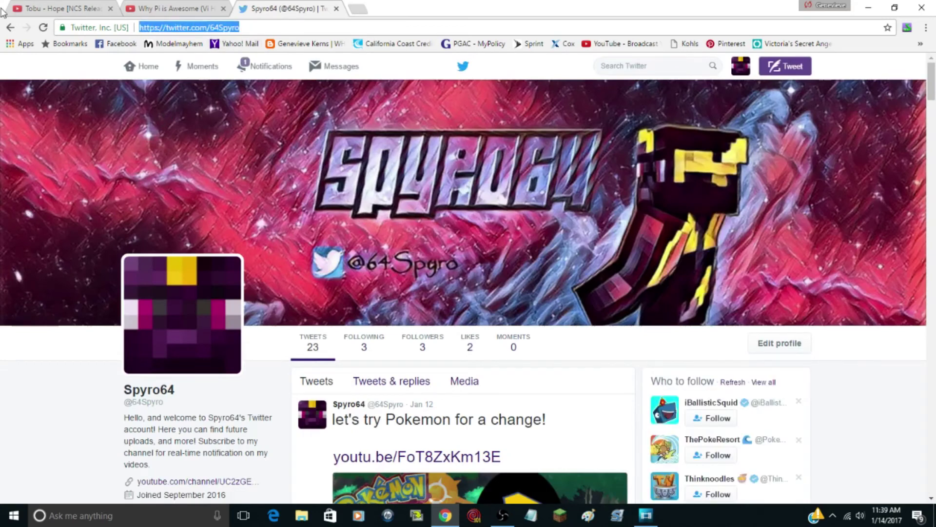
text(https://www.youtube.com/channel/UC2zGE20eWzHc6mRQI1BMGRg)
key(Return)
scroll(429, 261, down, 3)
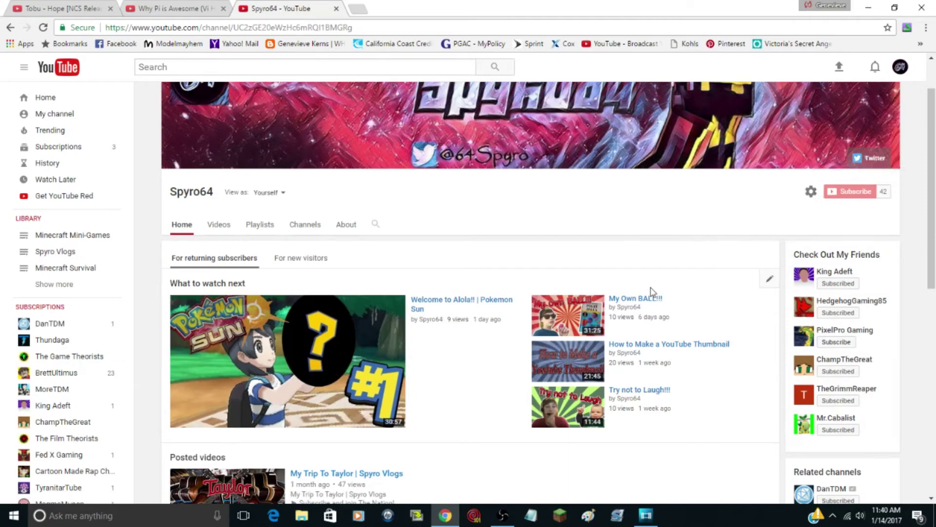
scroll(670, 284, up, 2)
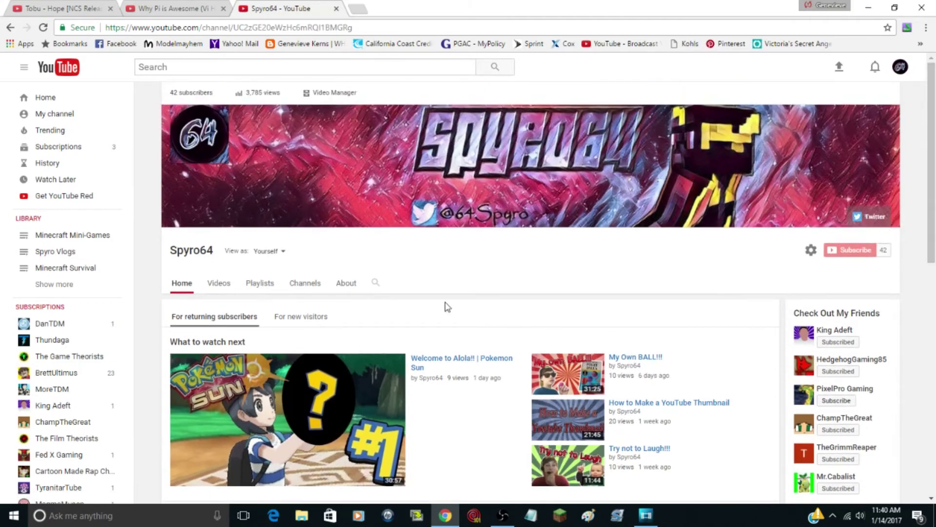
mouse_move(444, 208)
mouse_move(607, 180)
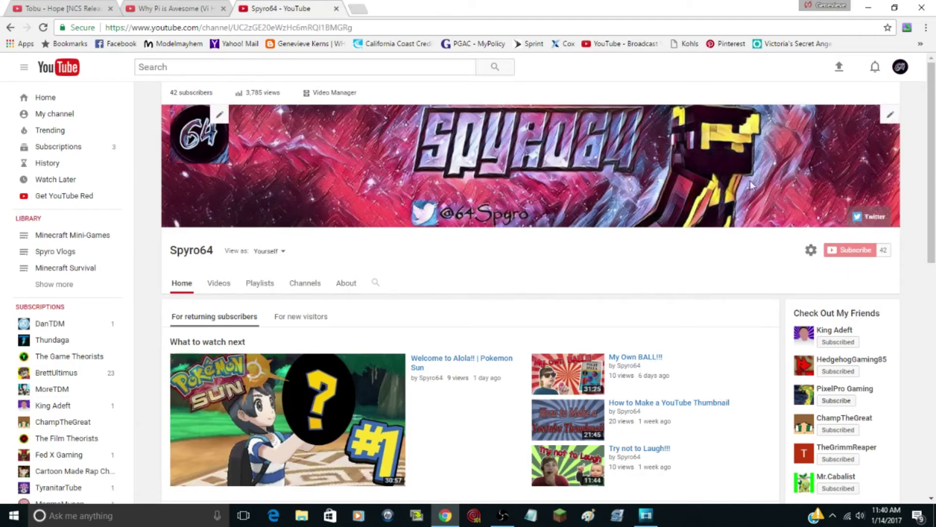
Start a YouTube upload of the Untitled video from the Desktop.
click(839, 67)
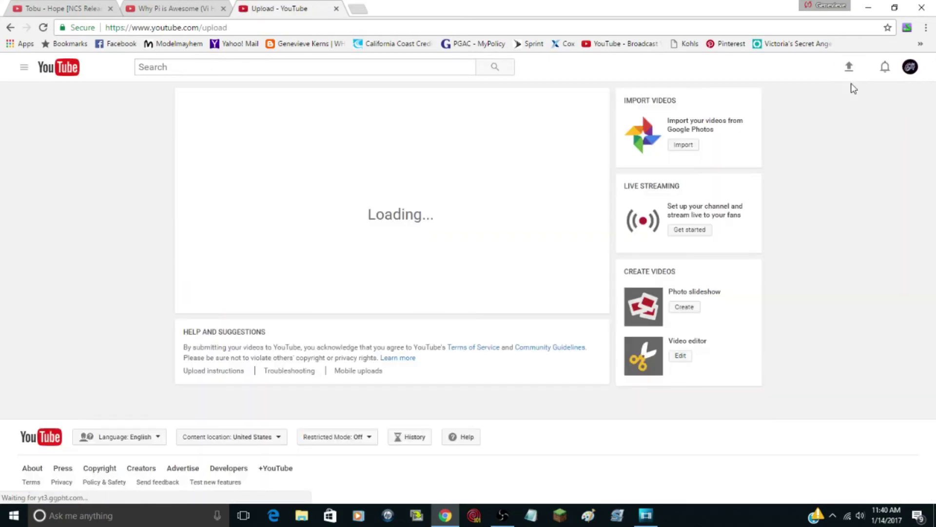
click(390, 160)
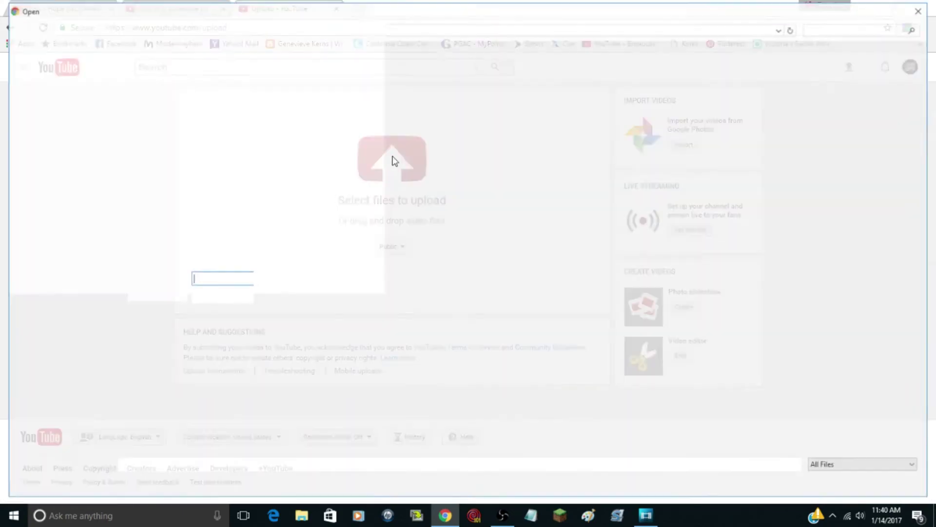
click(136, 263)
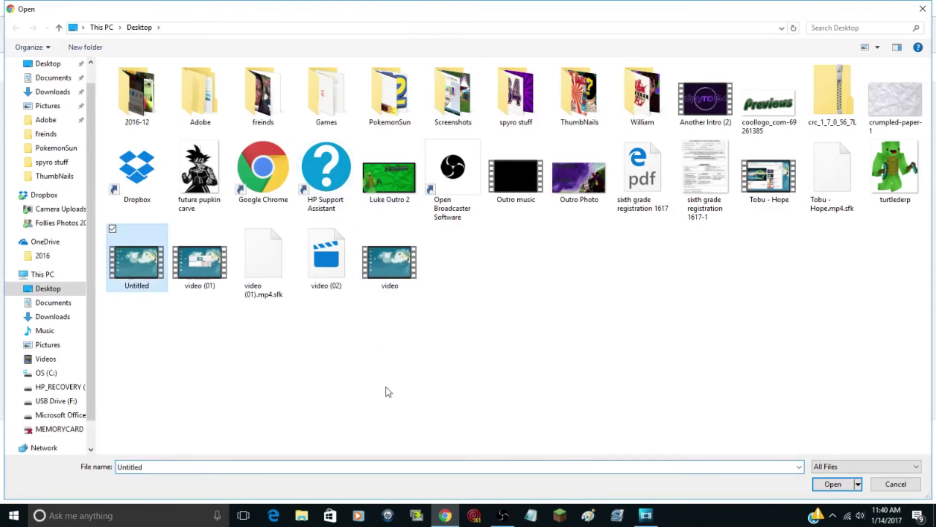
click(833, 484)
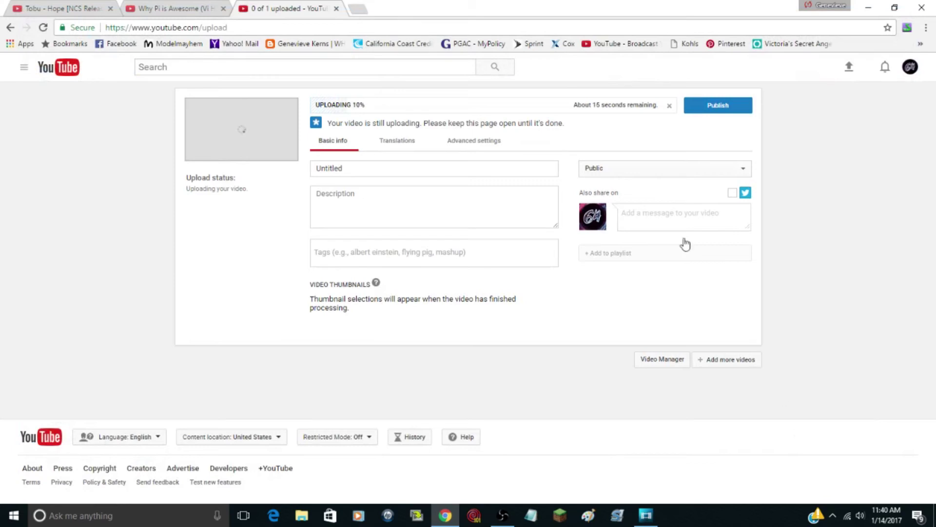
Set the uploaded video's privacy to Private and use the green outro frame as its thumbnail.
click(658, 167)
click(641, 201)
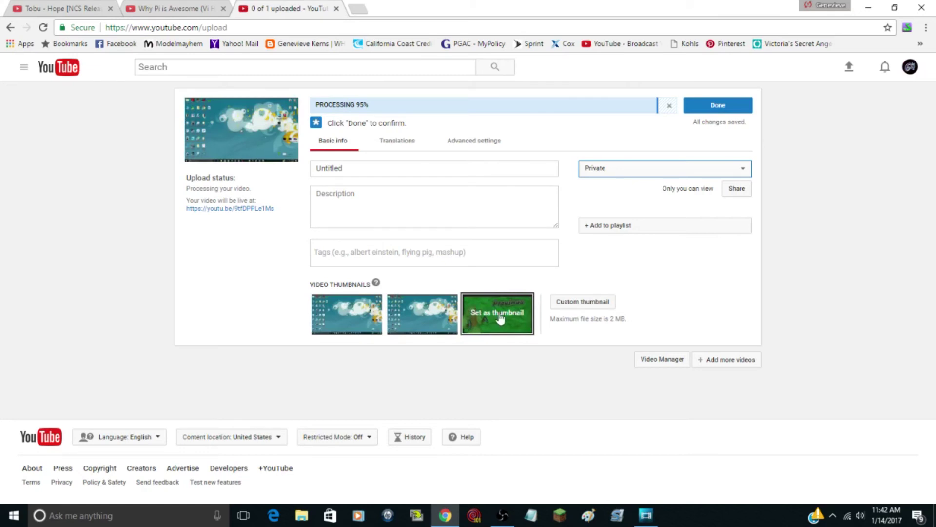
click(500, 317)
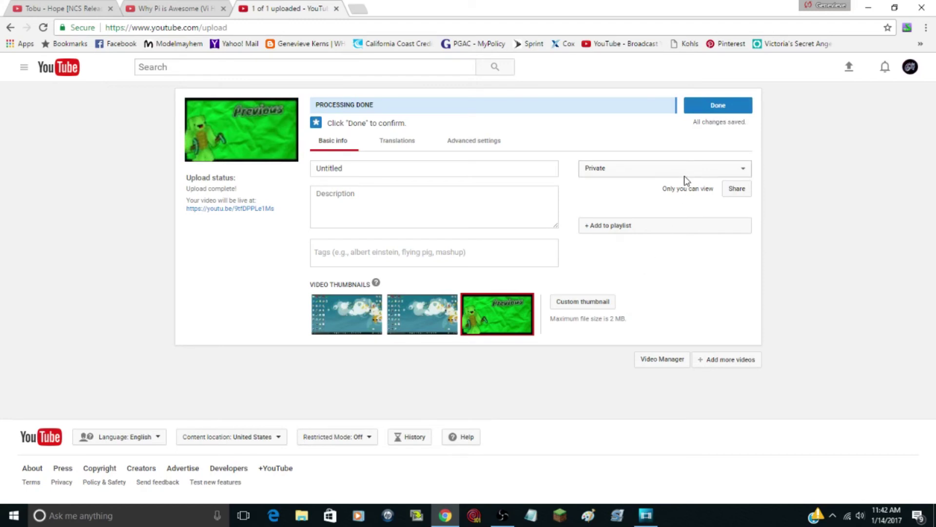
Finish the upload and open the video's link to watch it.
click(737, 113)
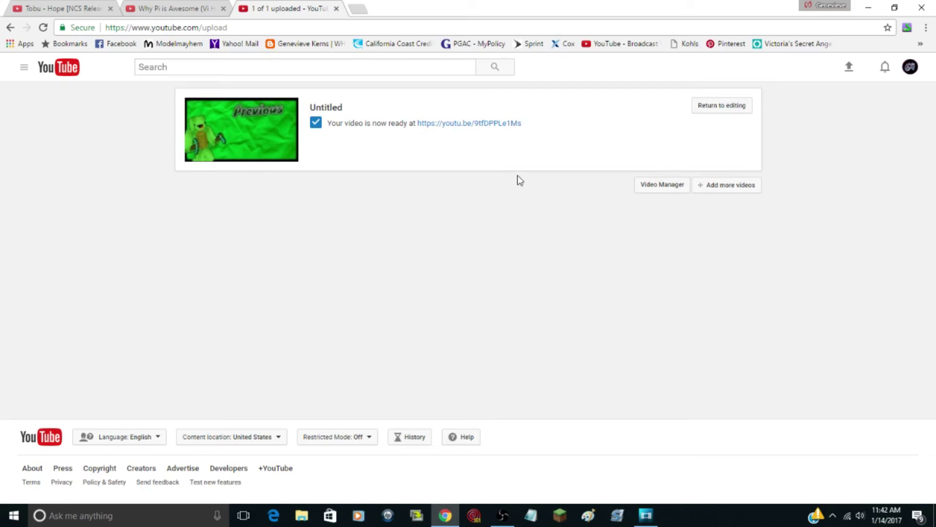
click(488, 126)
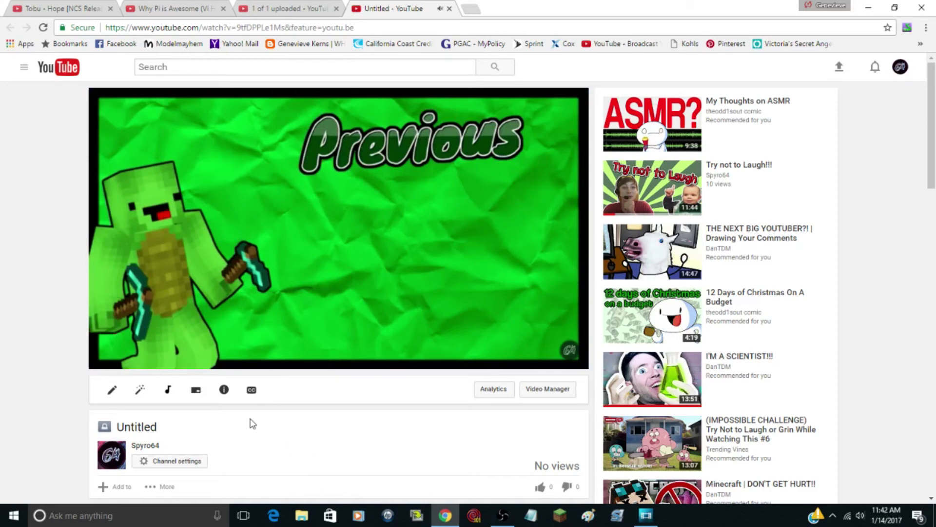
Rewind the private Untitled video to its start and open its End screen & Annotations editor.
click(109, 358)
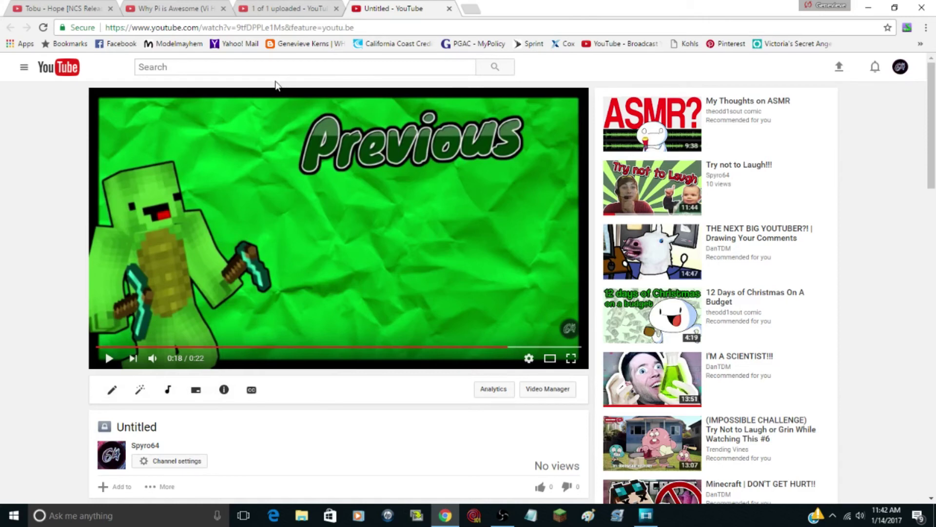
scroll(288, 412, down, 2)
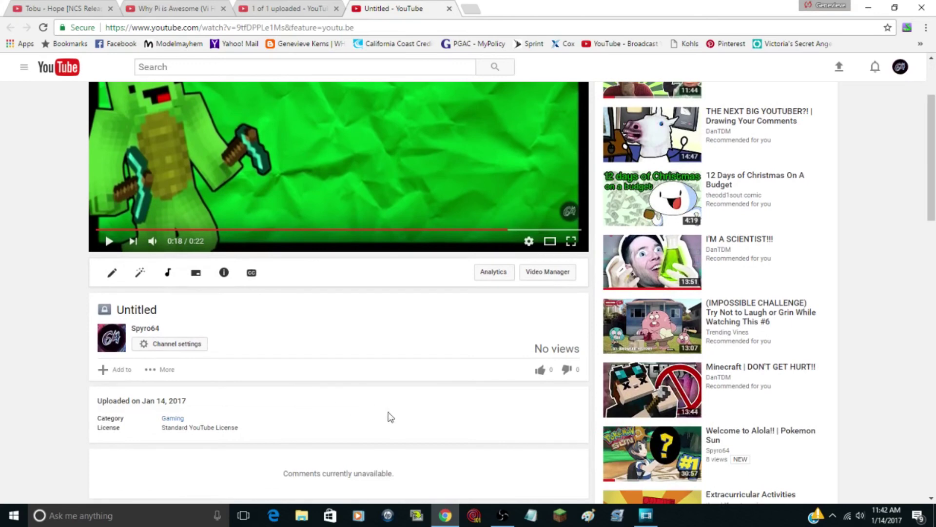
scroll(392, 414, up, 1)
scroll(394, 418, down, 4)
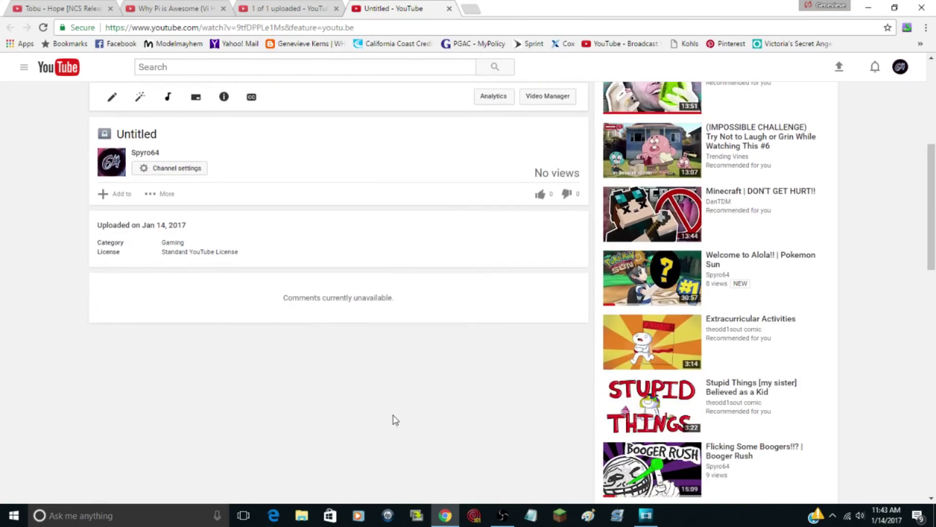
scroll(439, 397, up, 3)
scroll(439, 403, up, 2)
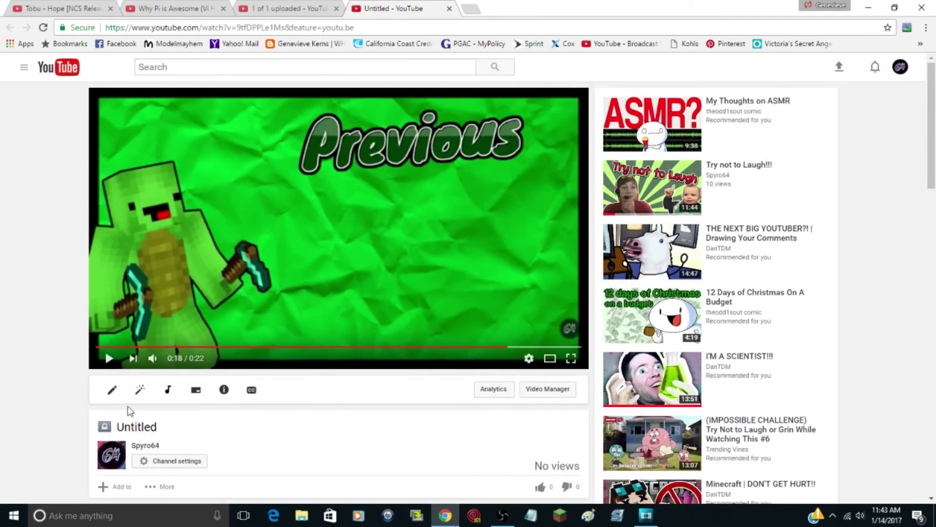
drag(166, 347, 56, 360)
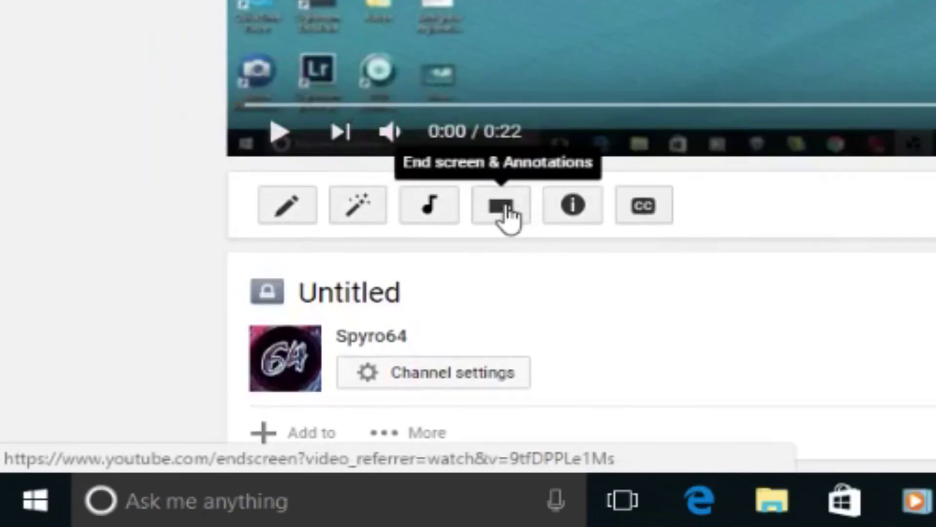
click(507, 209)
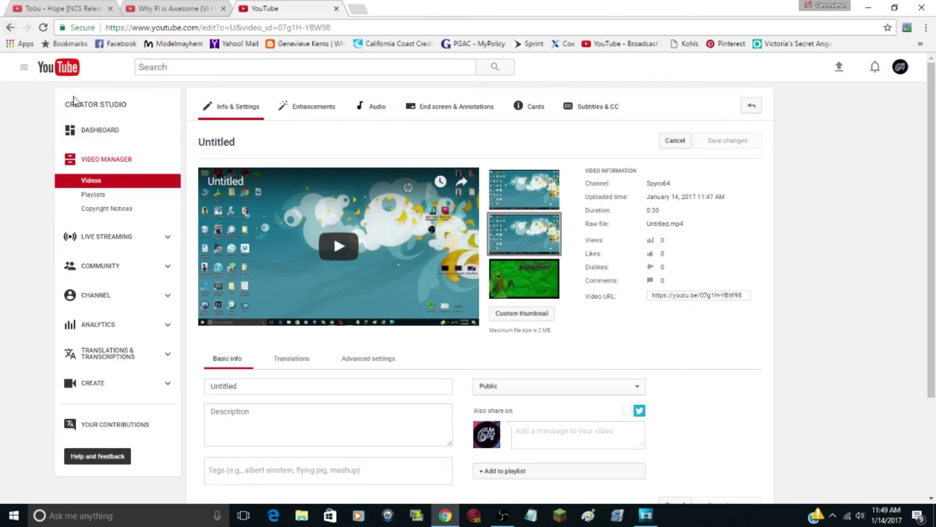
Open the public Untitled video from the channel's home page, pause it at the start and open its End screen & Annotations editor.
click(24, 67)
click(62, 115)
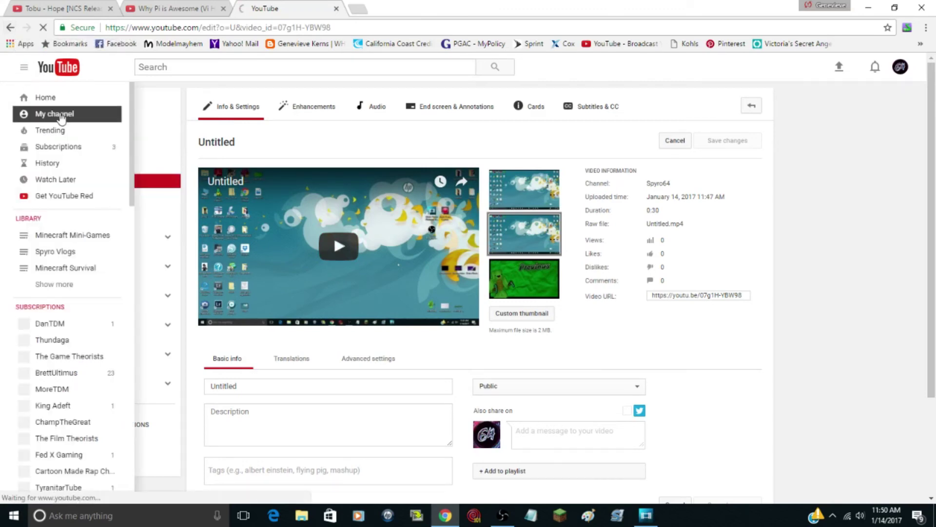
scroll(415, 426, down, 3)
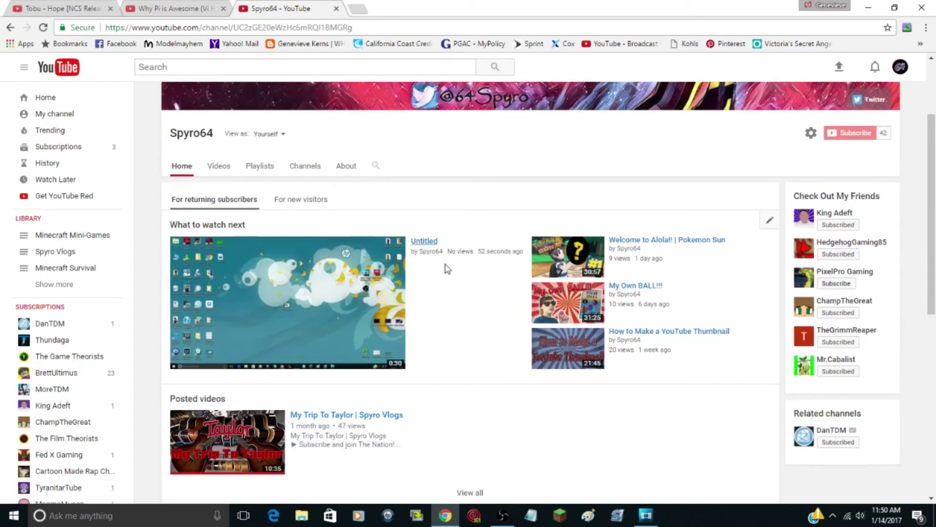
click(427, 246)
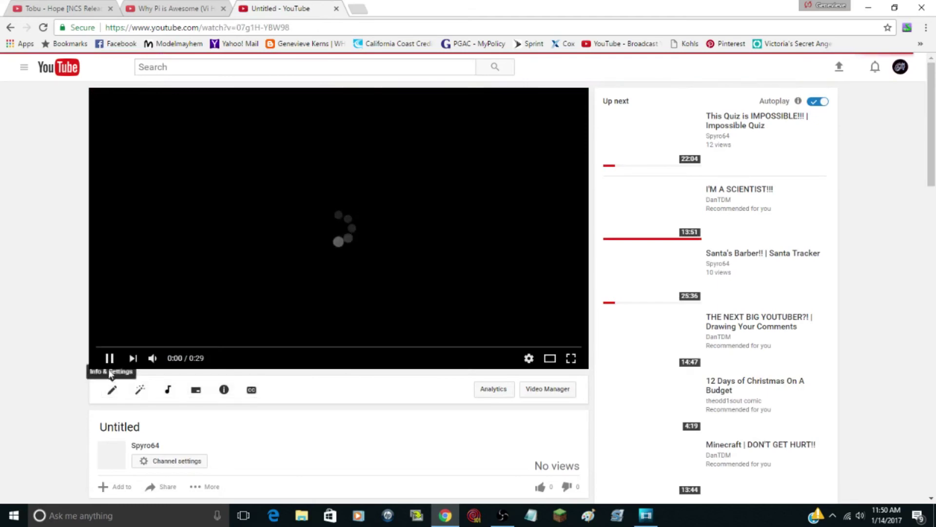
click(109, 358)
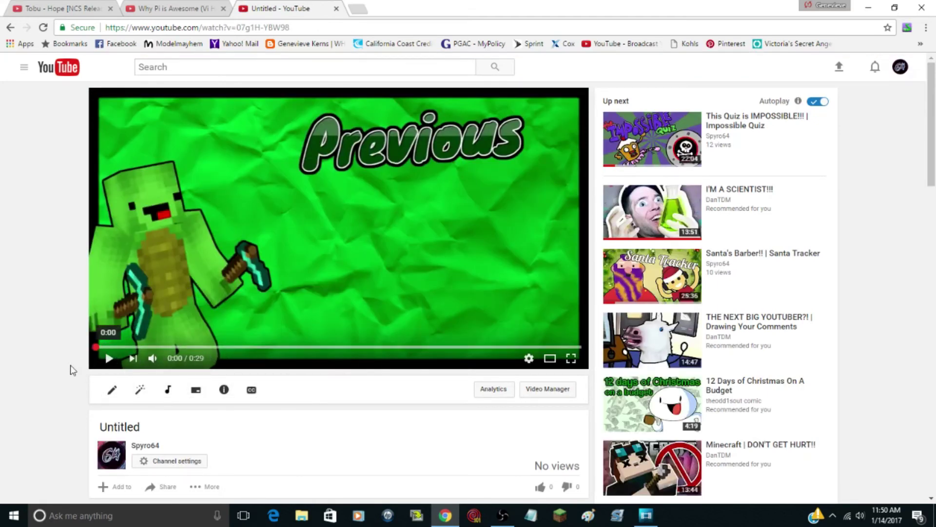
click(197, 392)
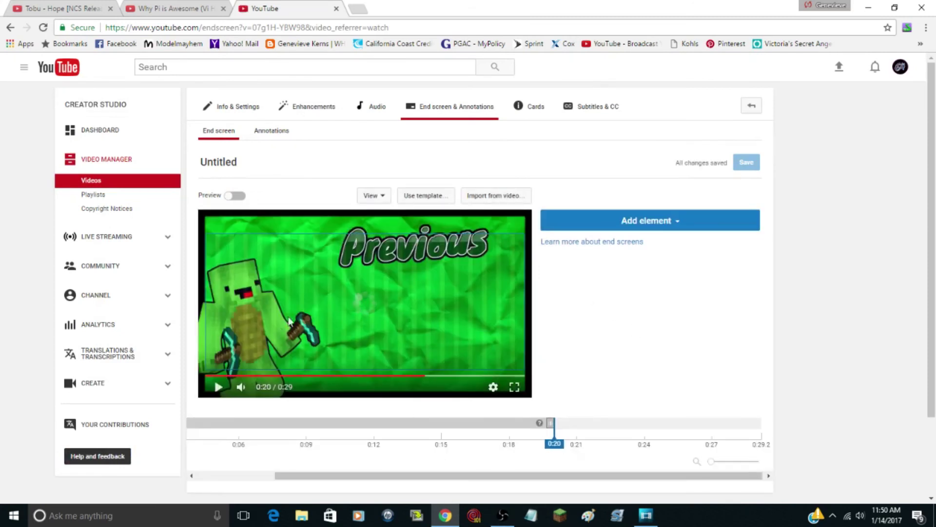
Move the end screen playhead to about 0:20 and add a video element featuring the most recent upload.
scroll(647, 322, down, 1)
drag(553, 364, 571, 367)
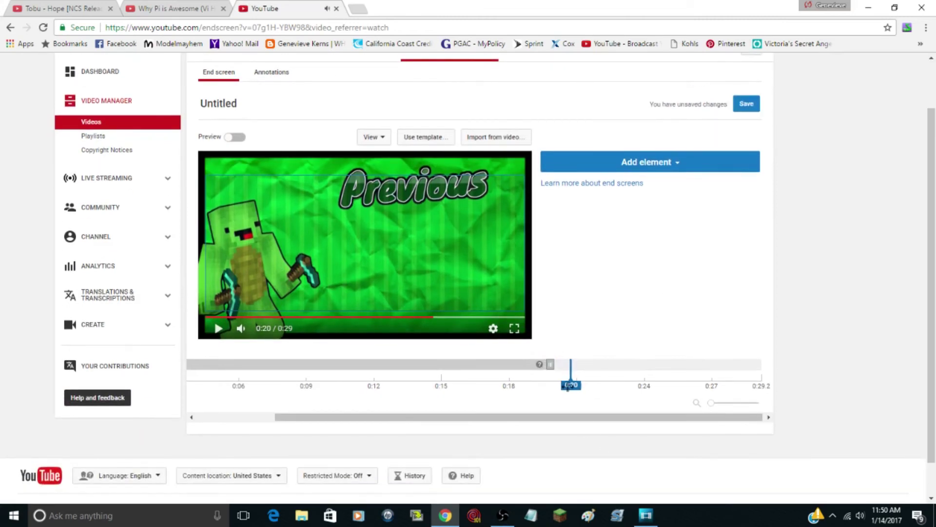
mouse_move(573, 385)
mouse_down()
mouse_move(556, 385)
mouse_move(577, 385)
mouse_up()
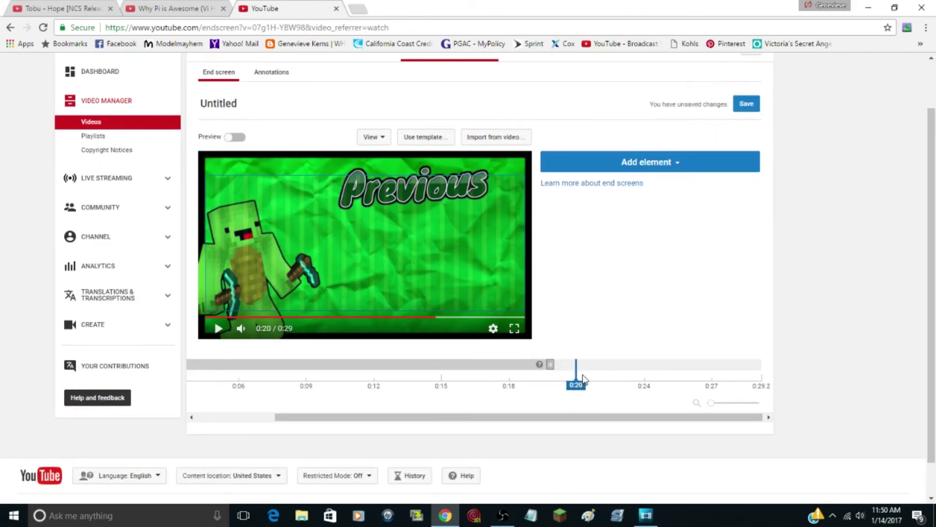
click(665, 162)
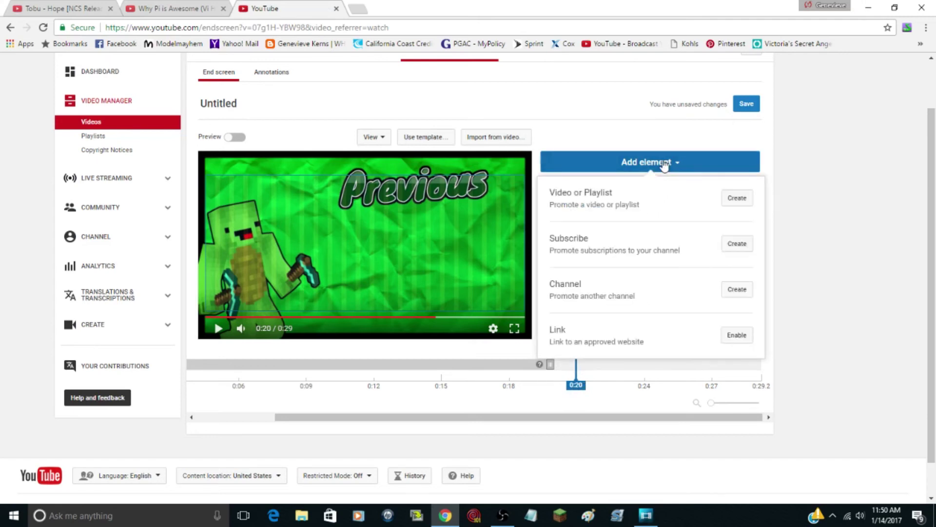
click(737, 198)
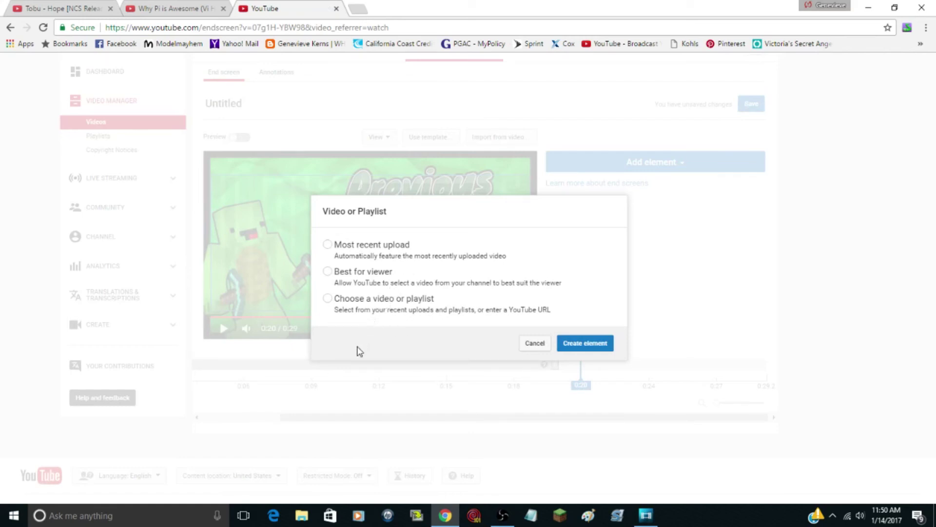
click(356, 259)
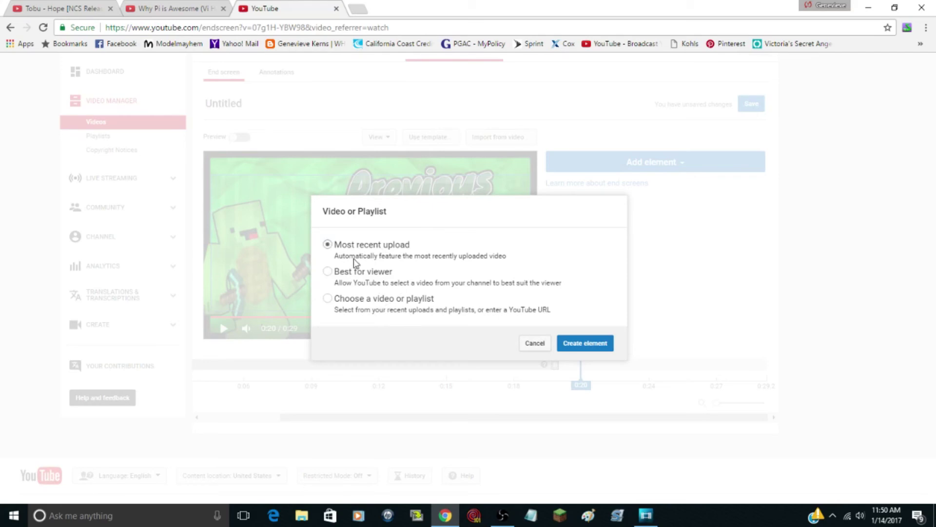
click(585, 343)
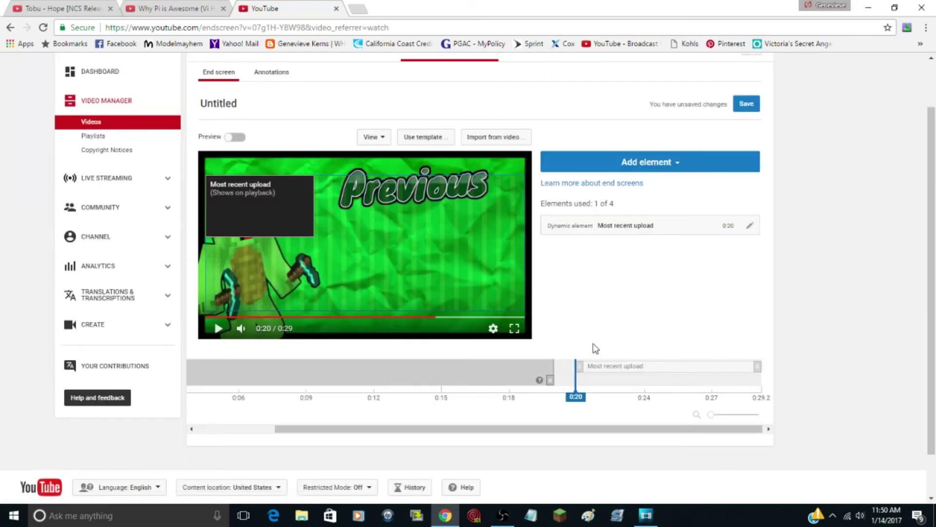
Place and enlarge the Most recent upload element beneath the "Previous" title, and extend its start to the beginning of the end screen range.
drag(236, 213, 388, 246)
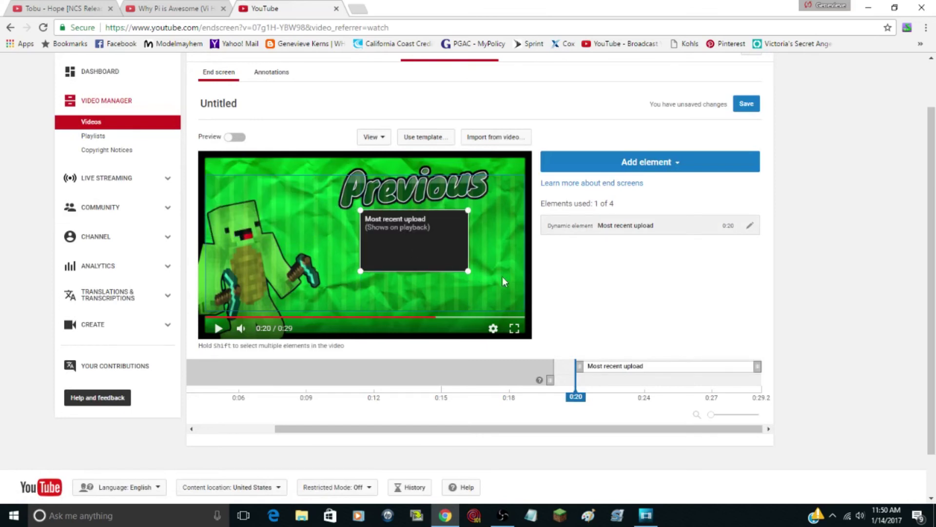
drag(579, 369, 562, 389)
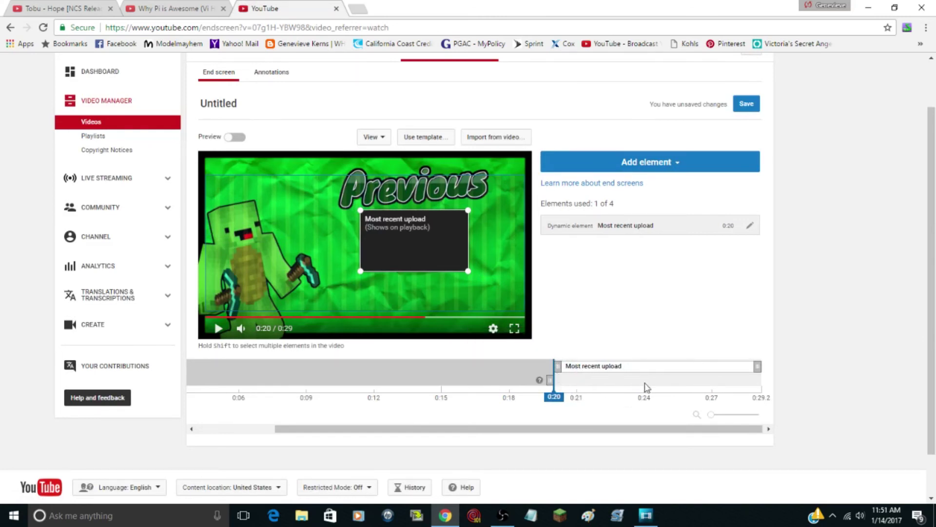
drag(383, 227, 509, 304)
drag(432, 264, 420, 262)
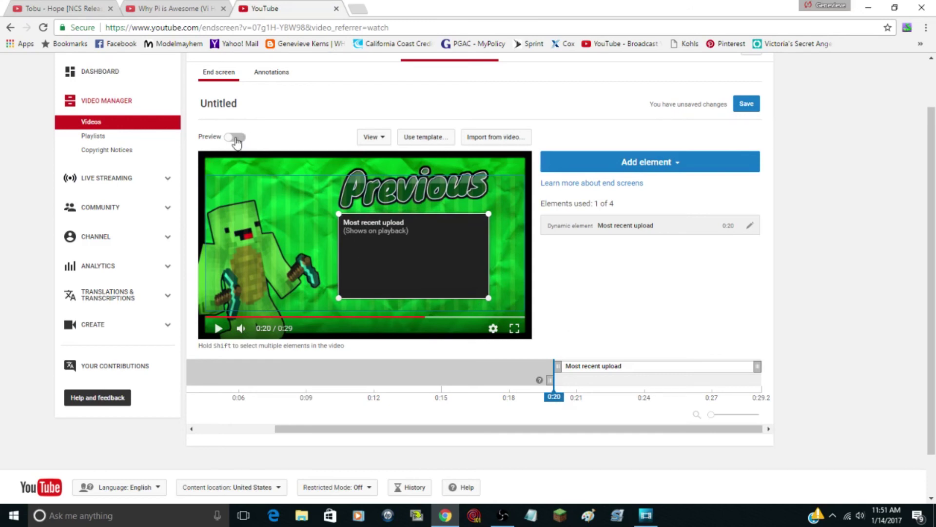
Play the video from the start in full screen to review the end screen element, then return to the editor.
click(515, 327)
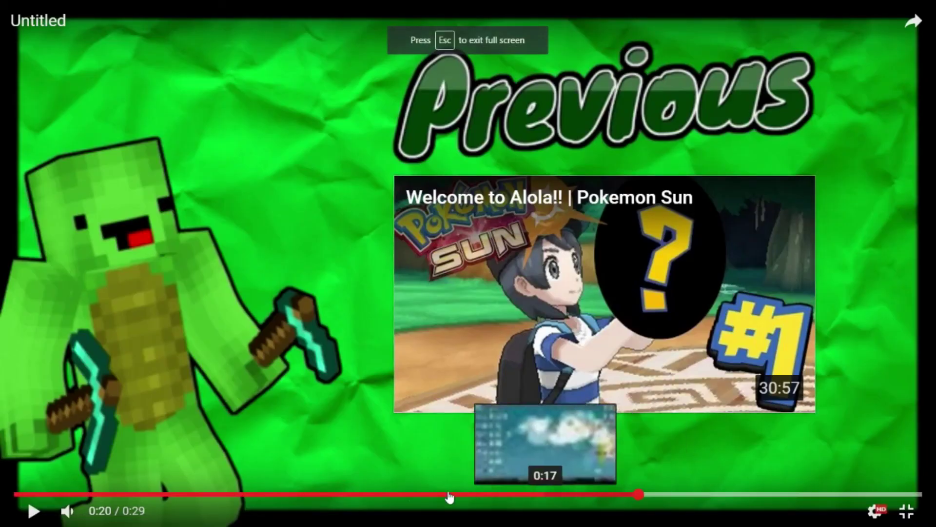
click(50, 494)
click(17, 494)
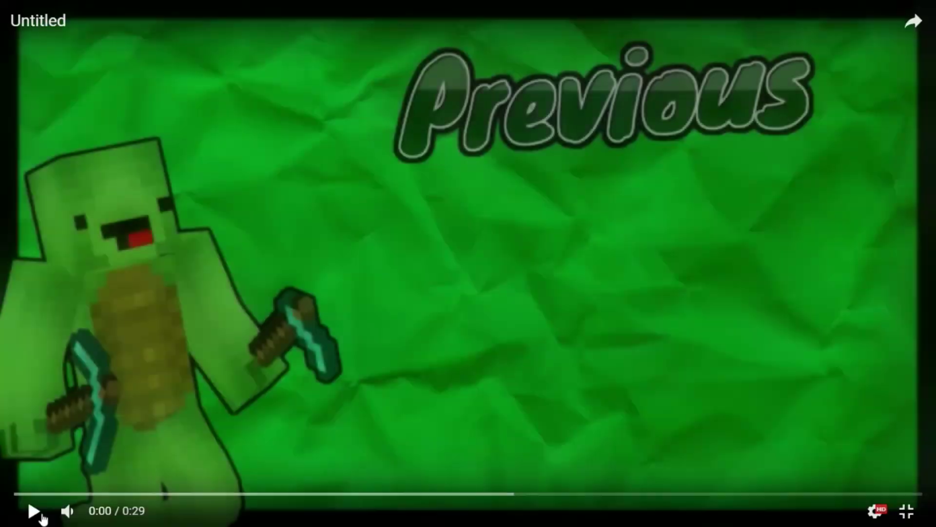
click(34, 510)
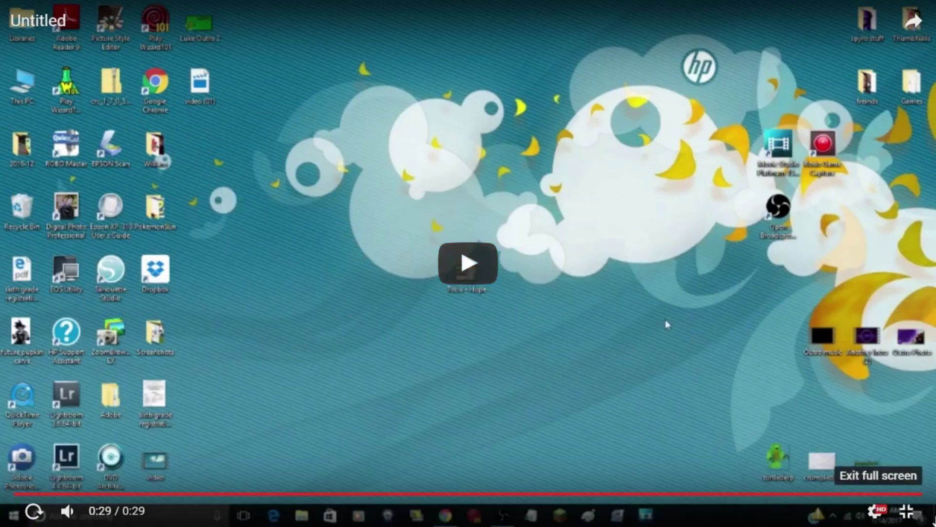
click(907, 510)
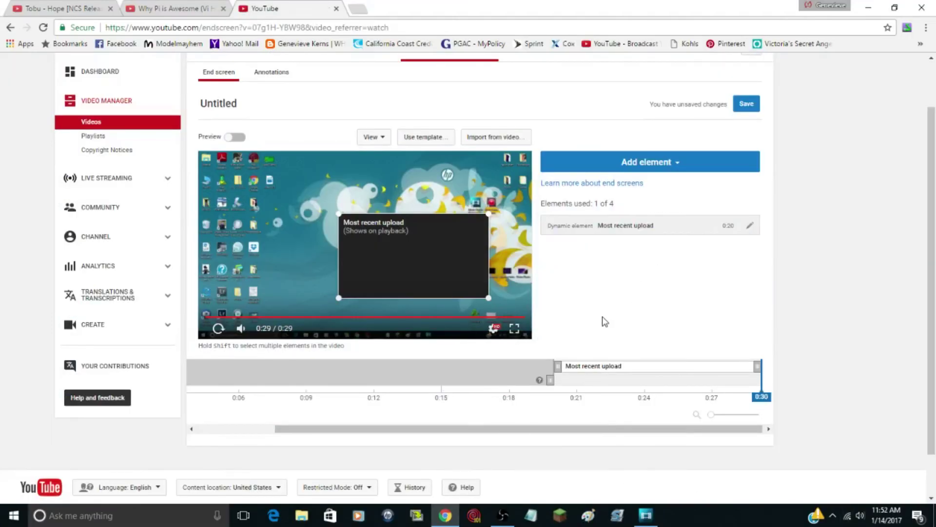
Switch to Movie Studio to look at the outro project's timeline, and return to the end screen editor in Chrome.
scroll(605, 321, up, 2)
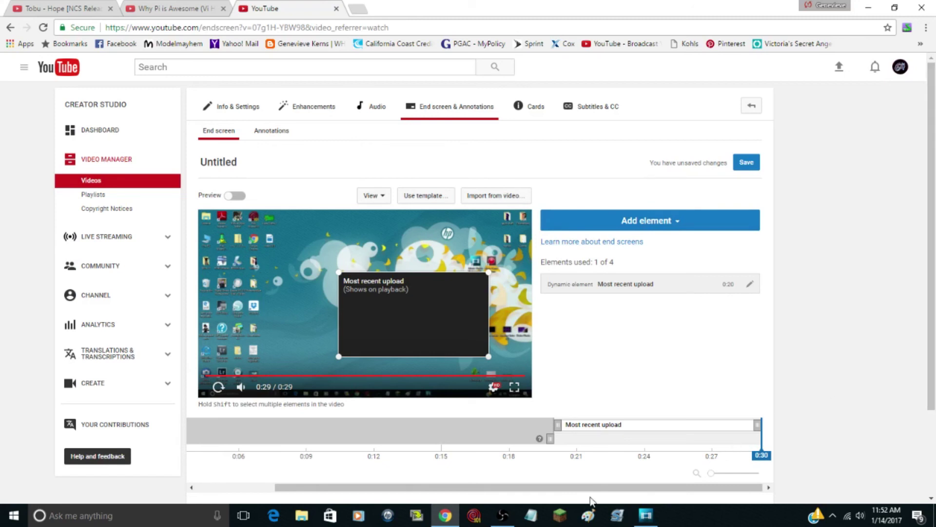
mouse_move(645, 522)
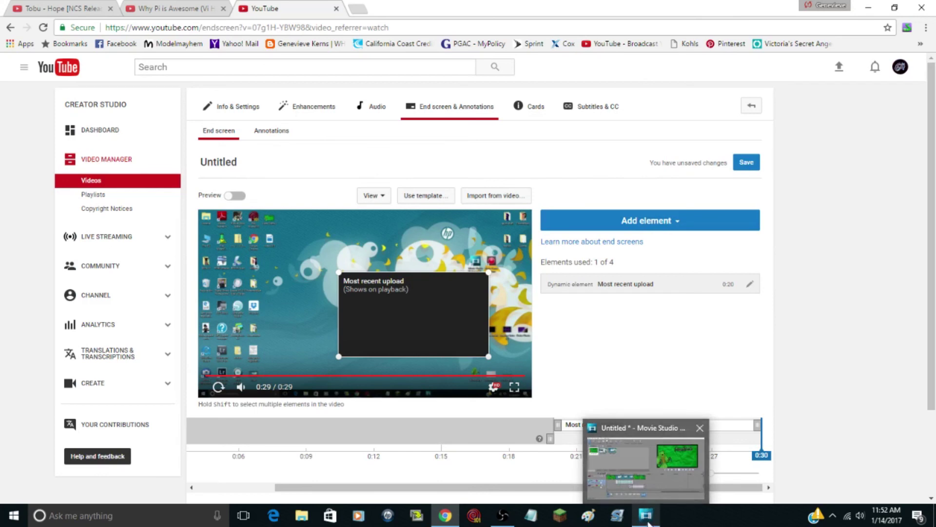
click(648, 521)
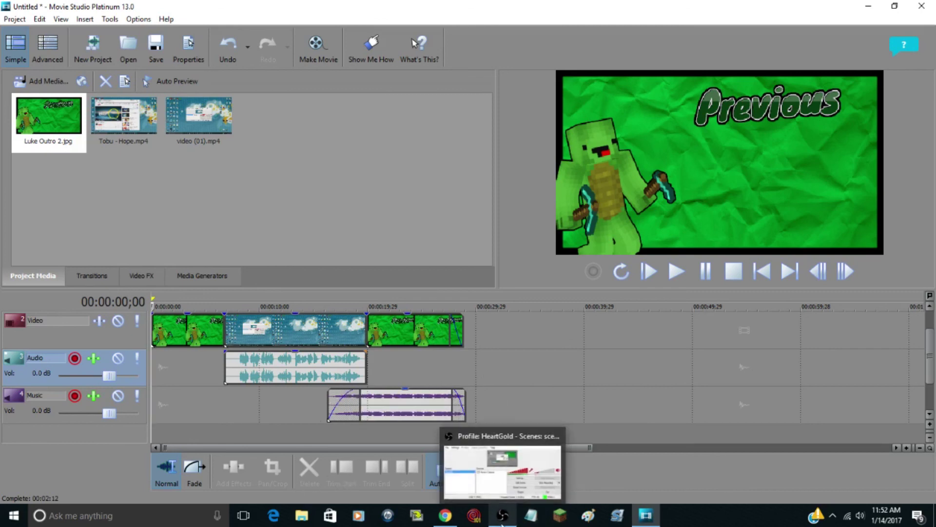
click(445, 515)
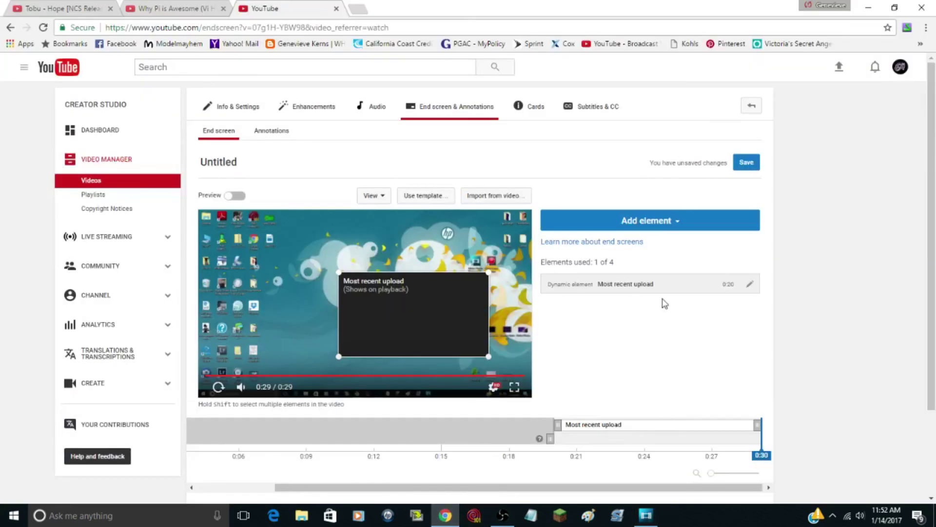
Leave the end screen editor without saving and open the Spyro64 channel's Video Manager.
click(131, 126)
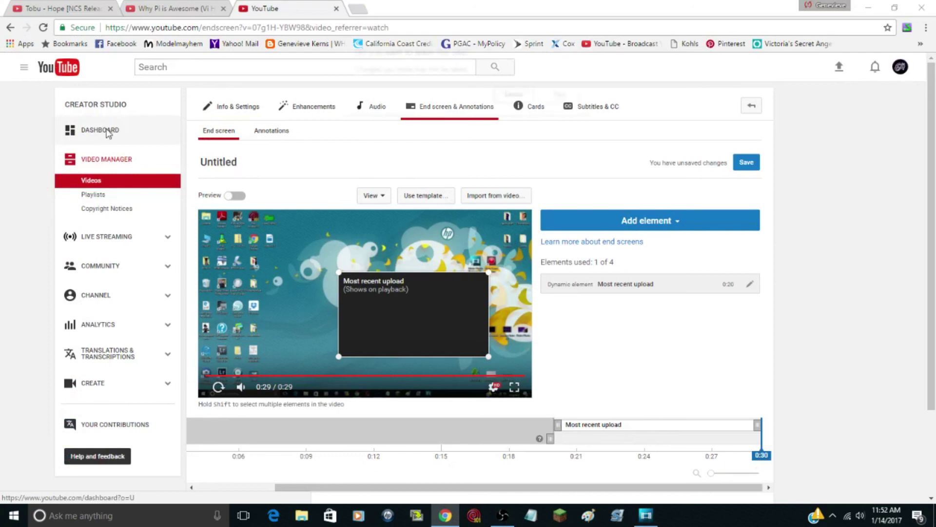
click(511, 97)
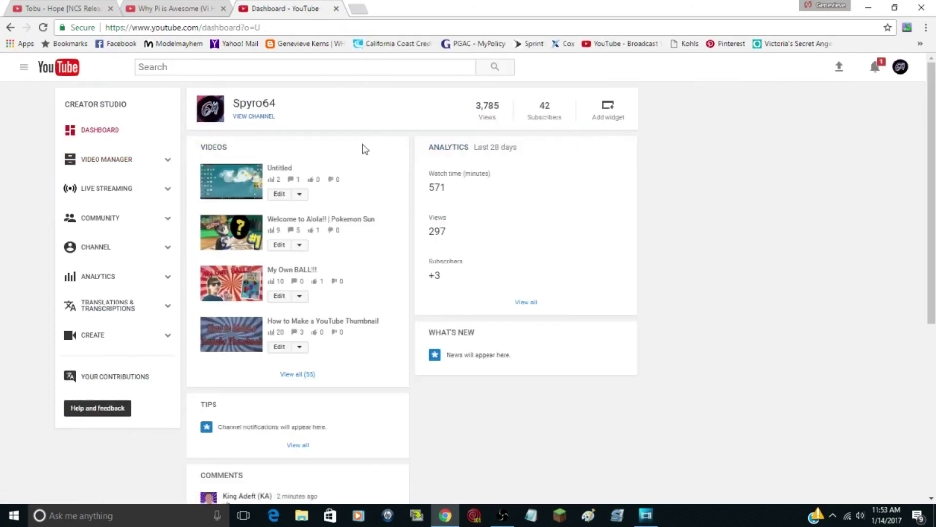
click(26, 71)
click(44, 114)
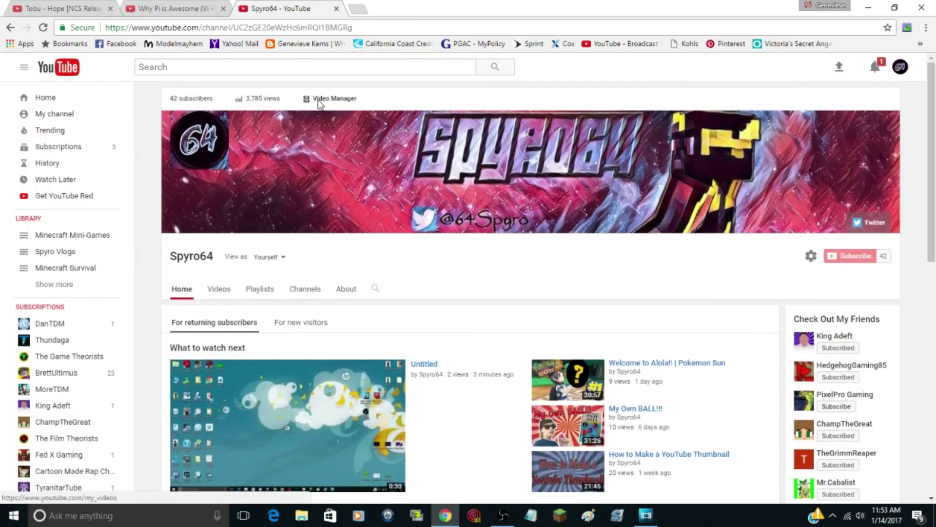
click(319, 100)
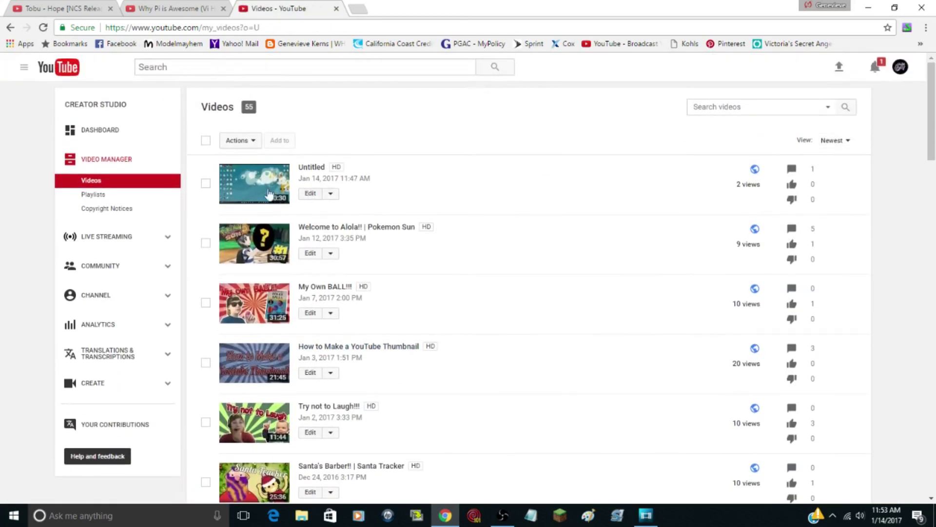
click(331, 193)
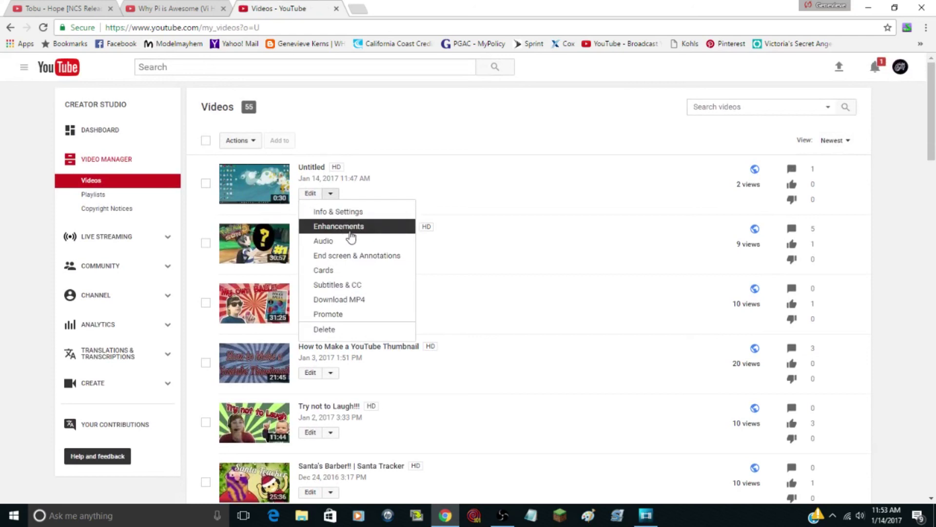
click(319, 210)
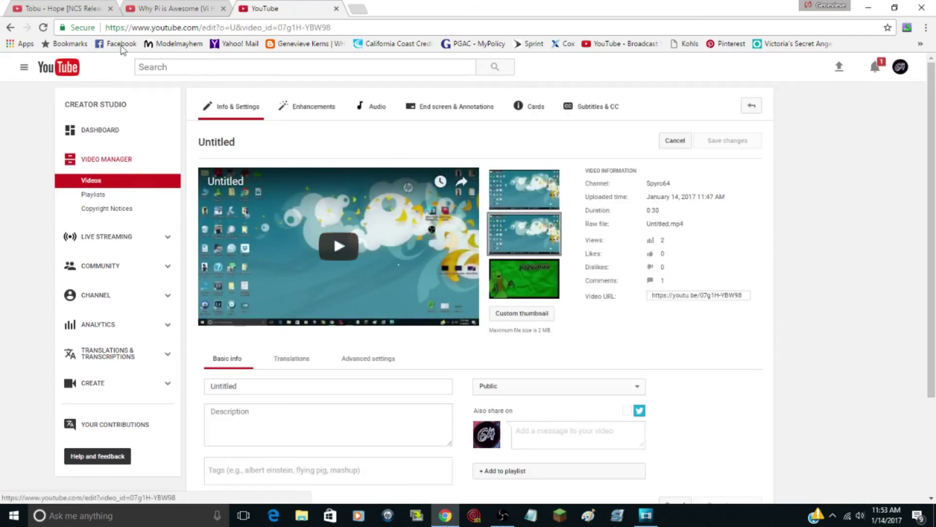
click(10, 27)
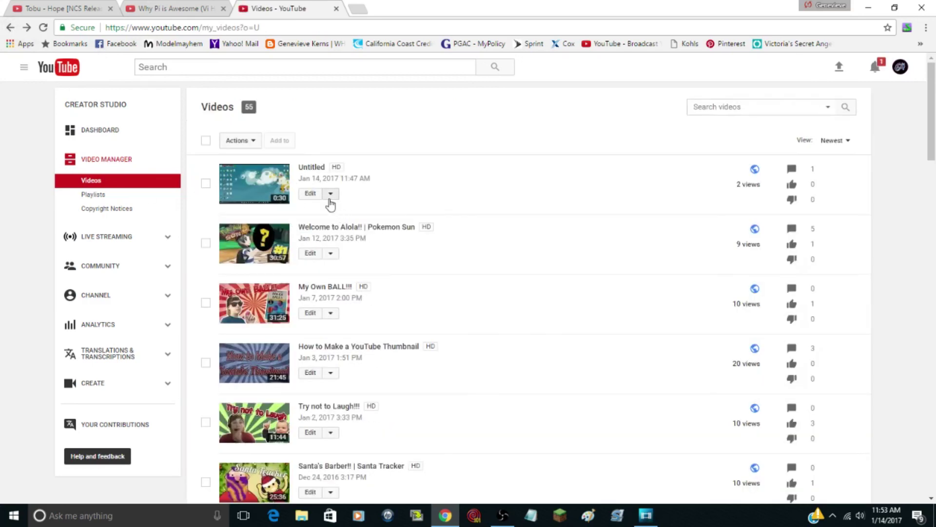
Delete the Untitled video from the channel's video list.
click(330, 195)
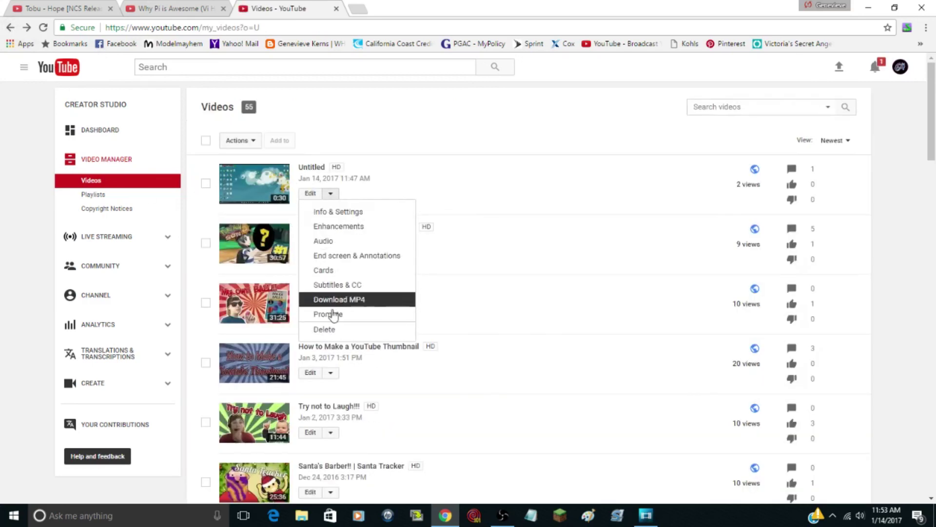
click(328, 329)
click(538, 306)
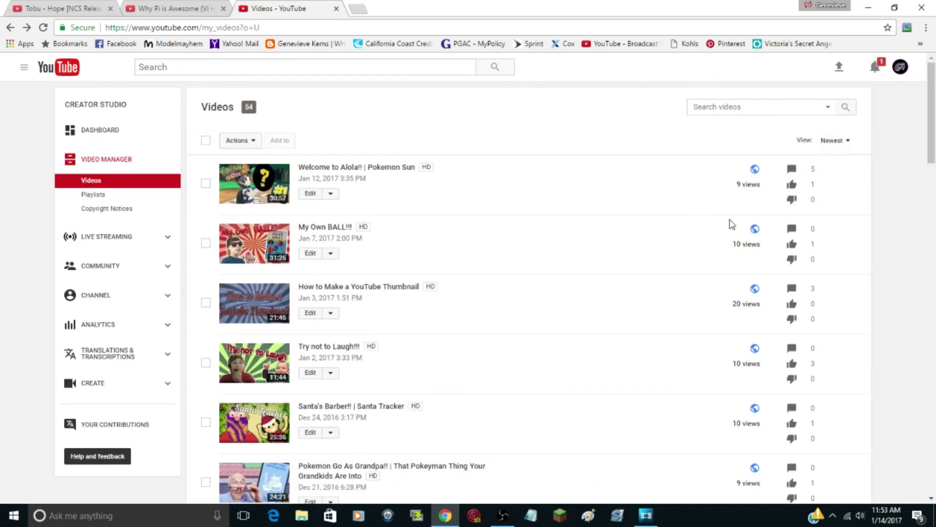
Look over the comments on "Welcome to Alola!! | Pokemon Sun" and return to the desktop.
click(790, 171)
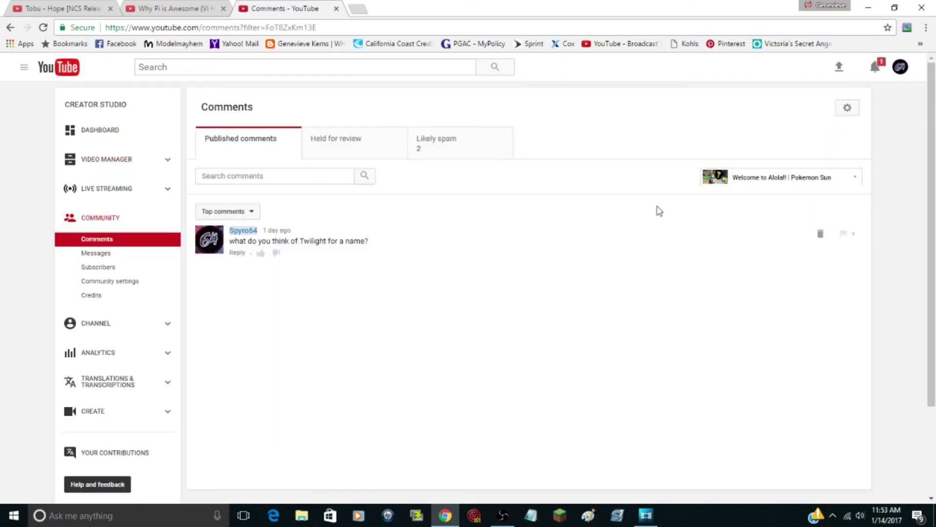
scroll(550, 271, down, 2)
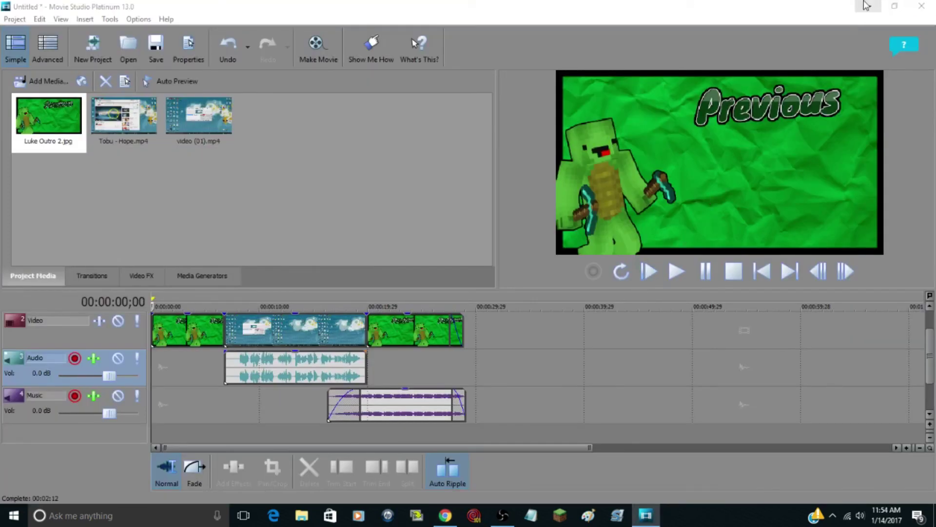
click(867, 6)
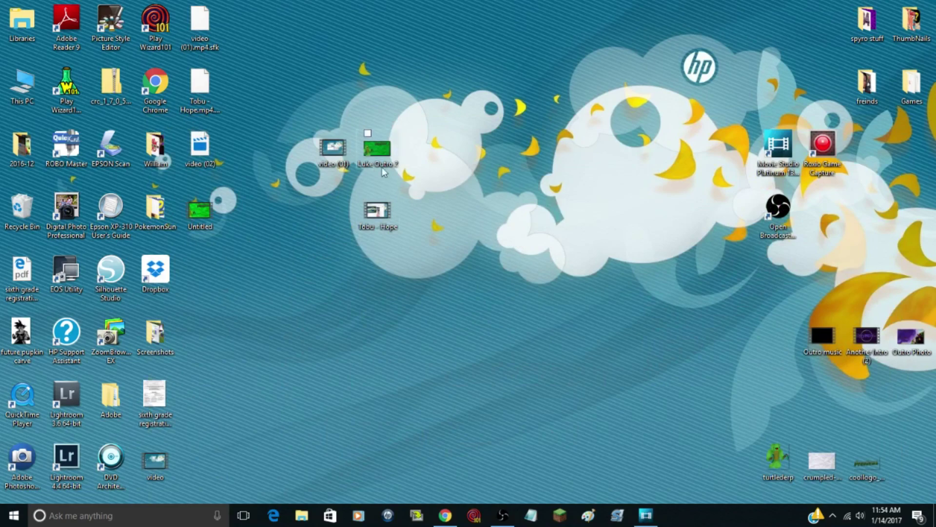